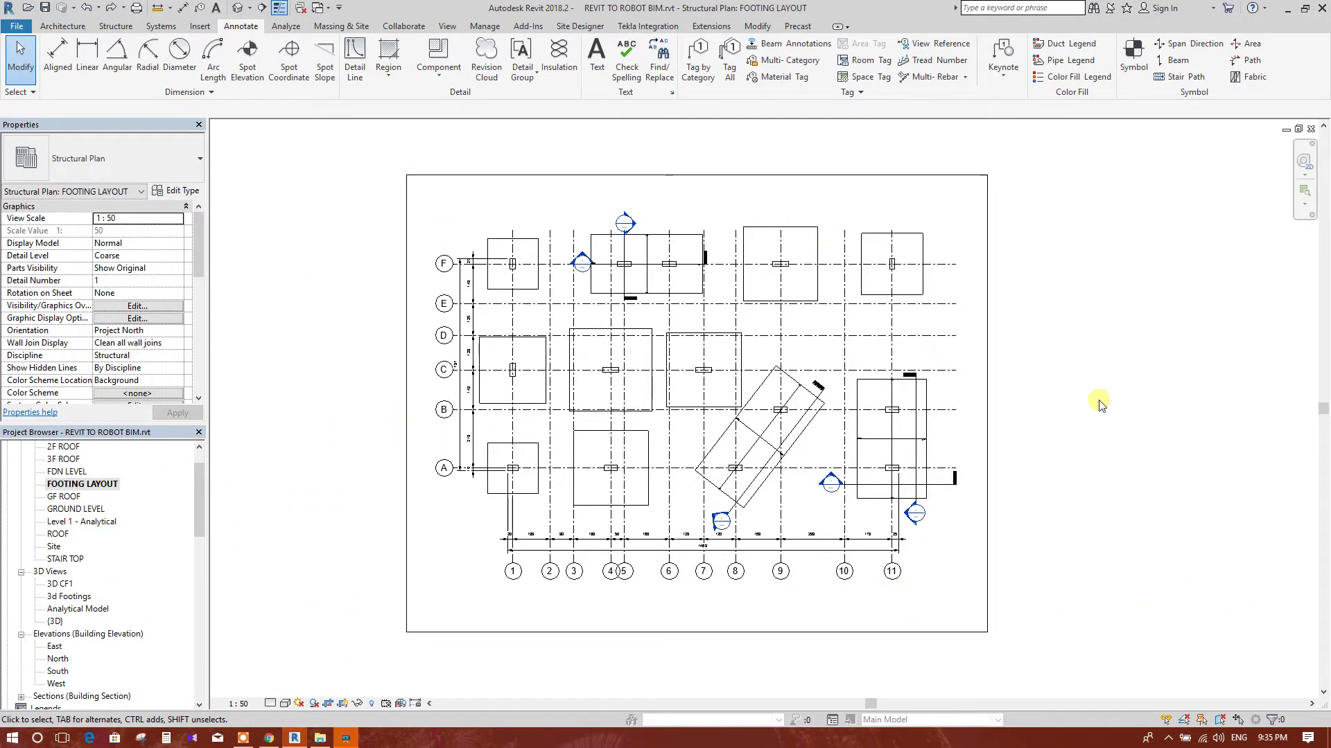
Step: For aligned dimensions, duplicate the linear dimension type Arrow - 3/32" Arial under the name Arrow - 3/32" TimesNRoman
{"action": "middle_click_drag", "start_coordinate": [1085, 414], "coordinate": [1111, 414]}
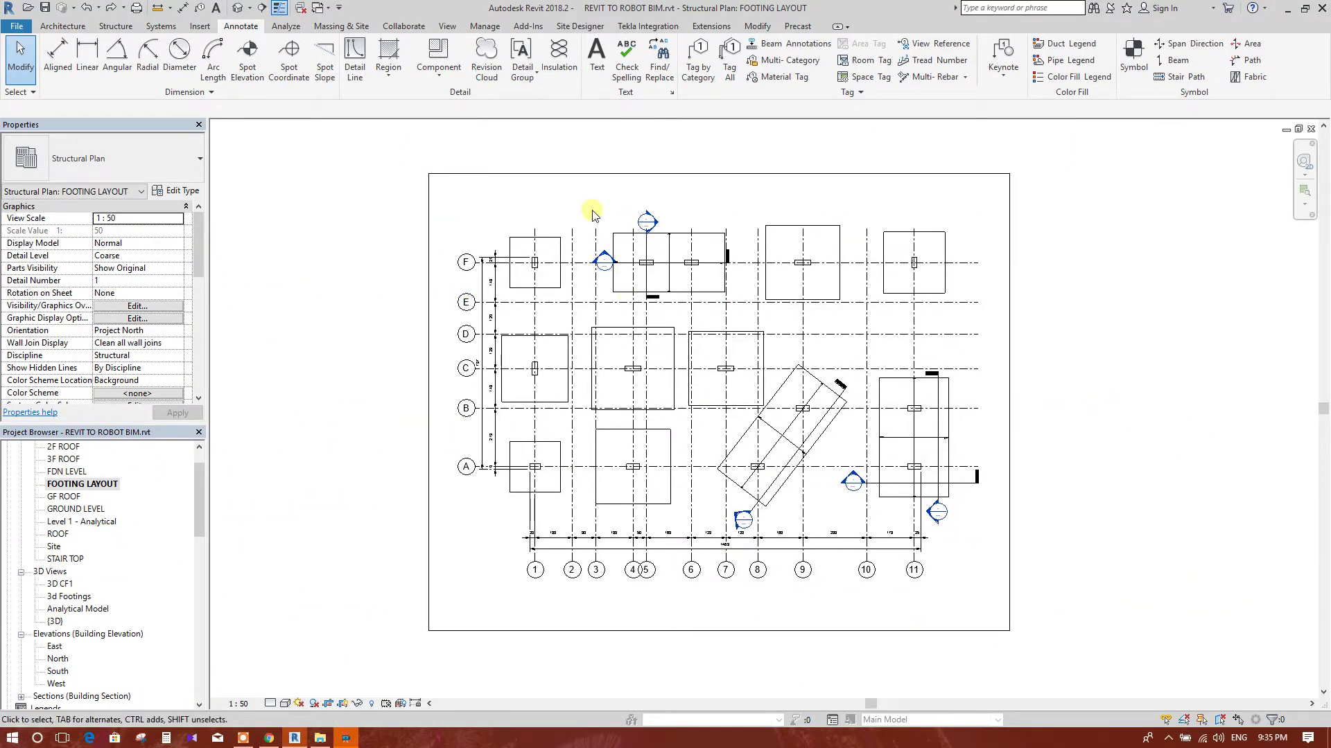
{"action": "scroll", "coordinate": [594, 205], "scroll_direction": "up", "scroll_amount": 1}
{"action": "middle_click_drag", "start_coordinate": [1020, 359], "coordinate": [1022, 333]}
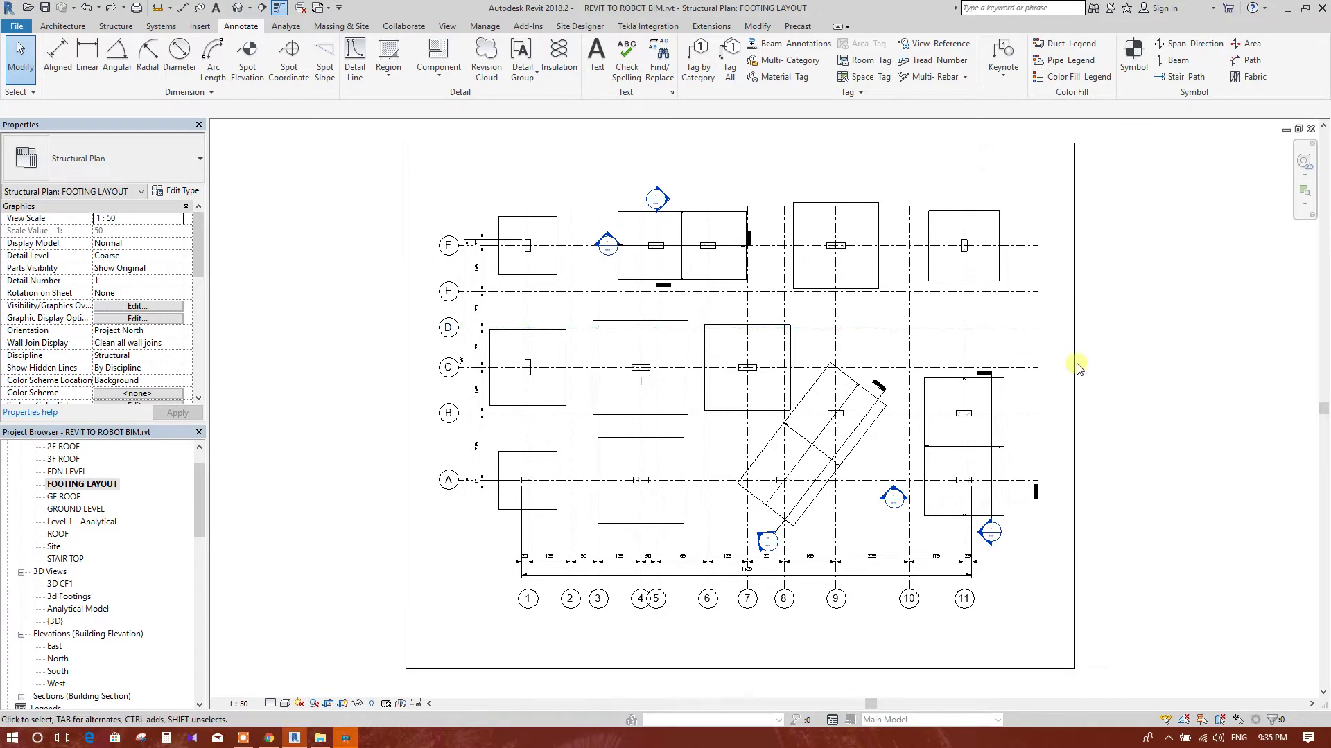
{"action": "middle_click_drag", "start_coordinate": [1184, 388], "coordinate": [1162, 396]}
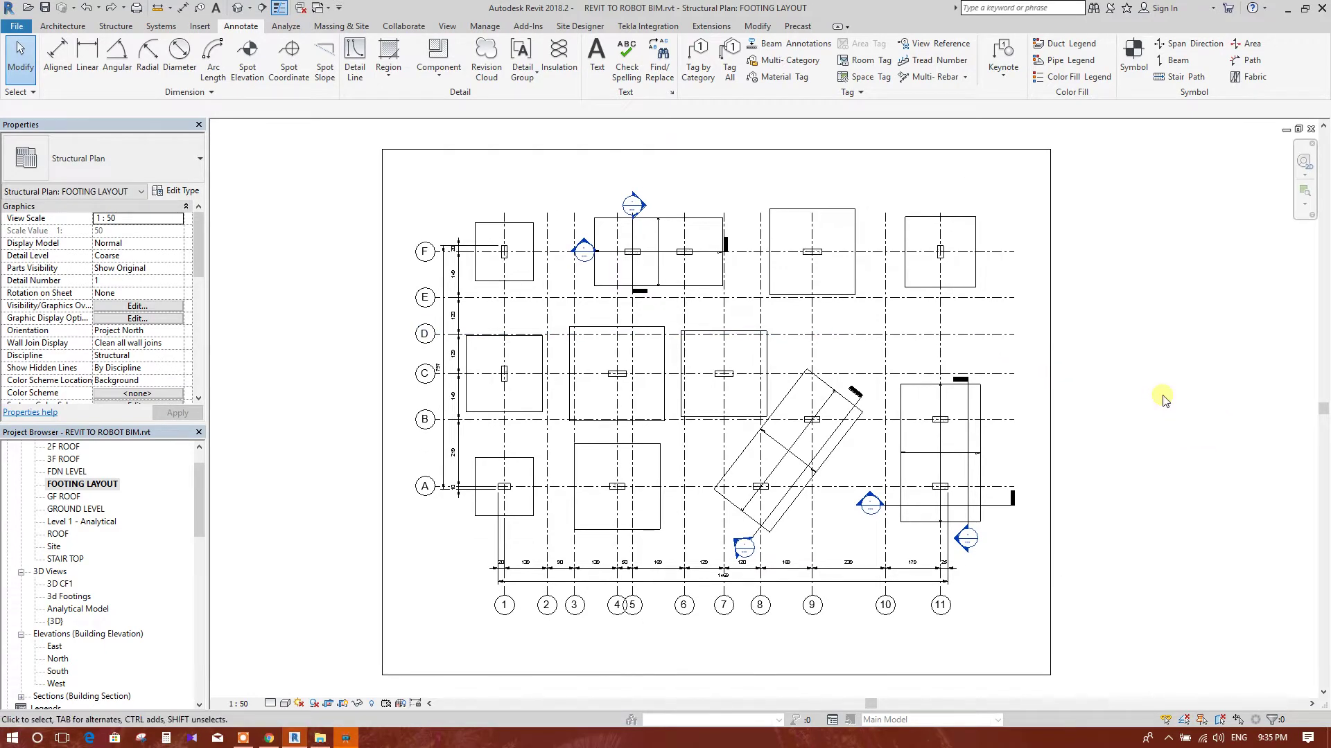
{"action": "left_click", "coordinate": [57, 56]}
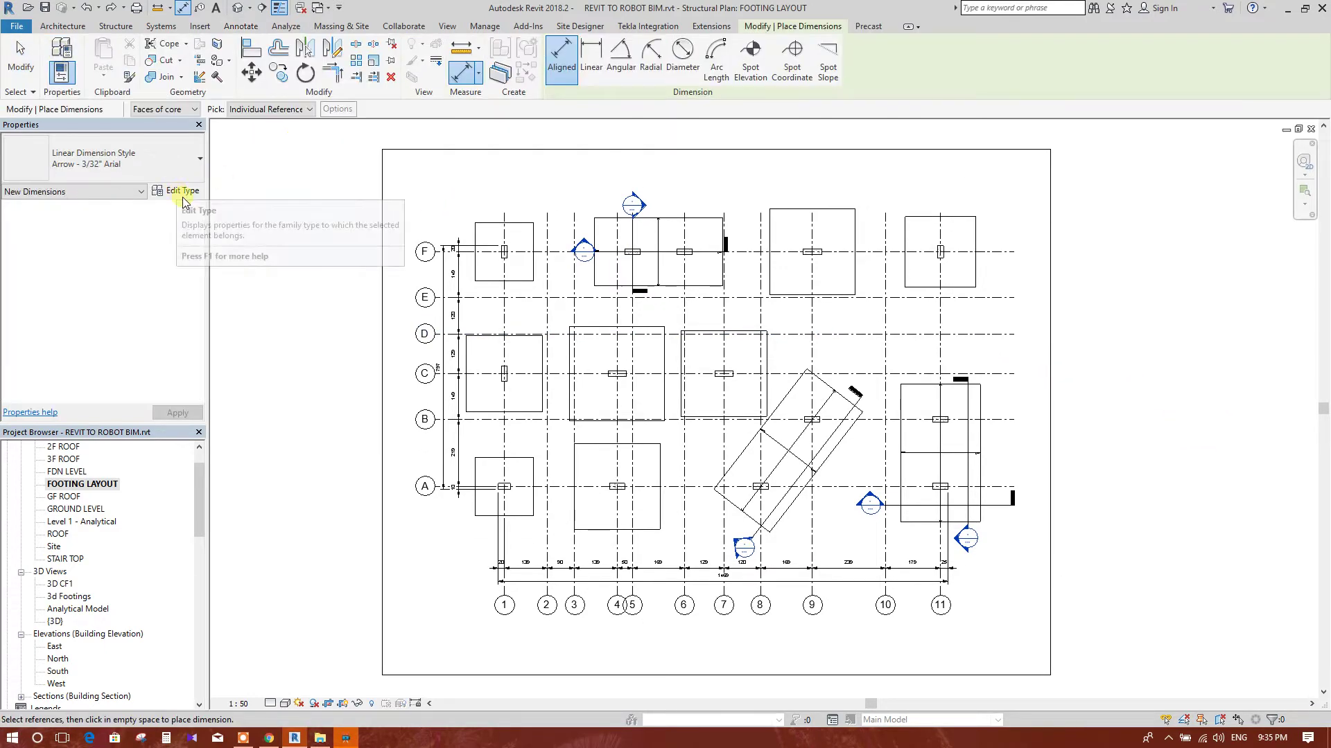
{"action": "left_click", "coordinate": [176, 191]}
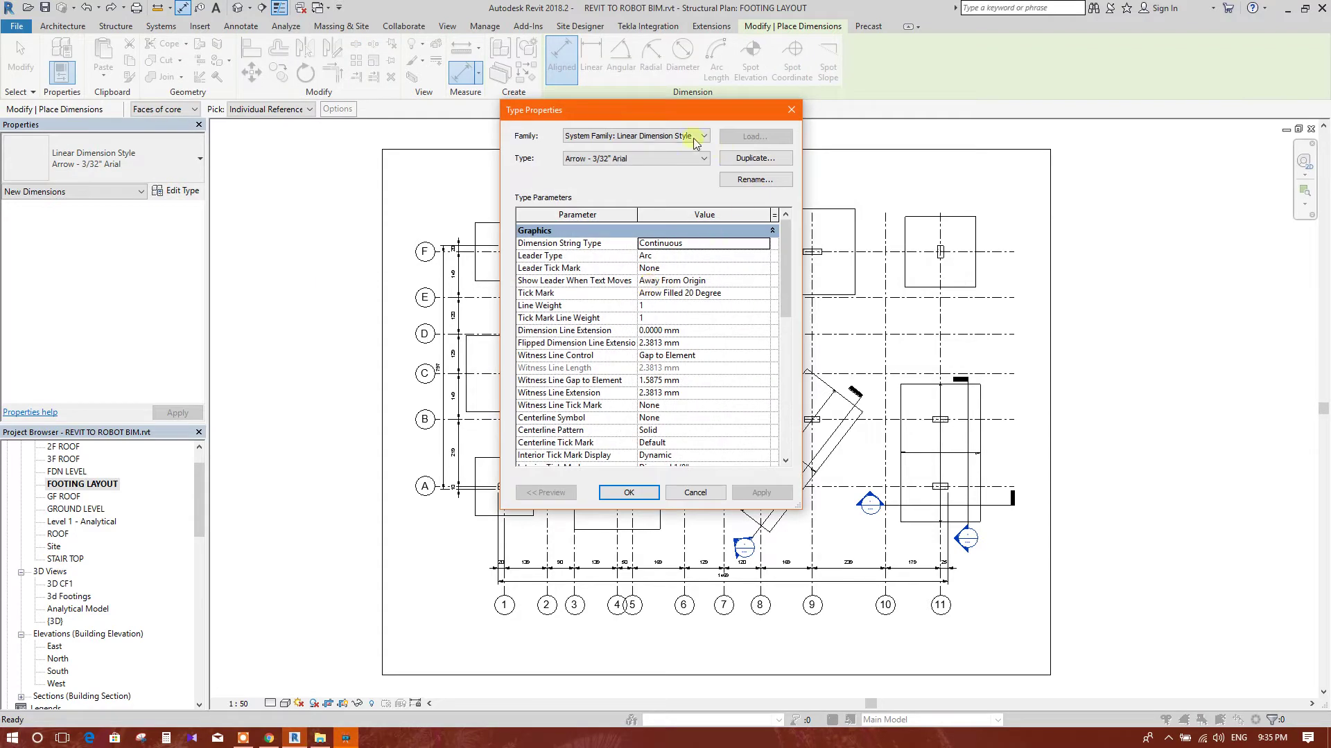
{"action": "left_click", "coordinate": [745, 159]}
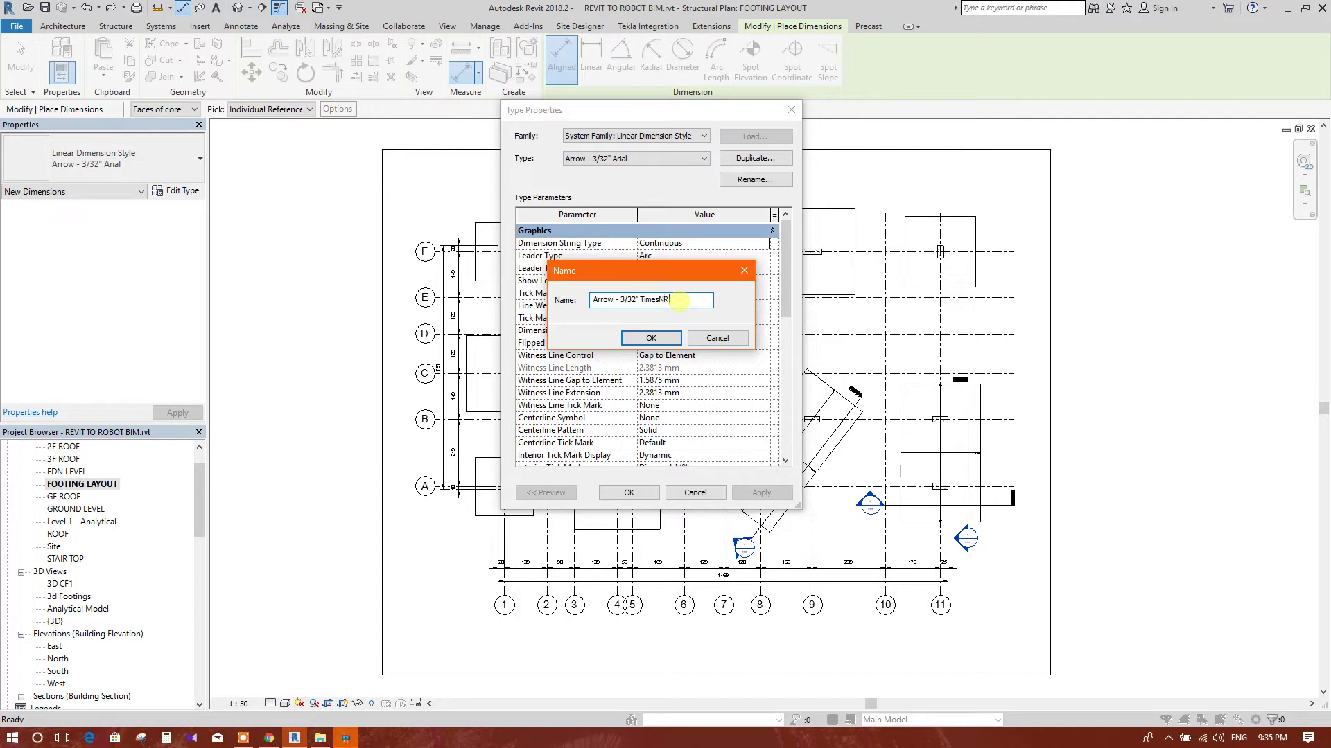
{"action": "left_click", "coordinate": [669, 339]}
Step: Set the text font of the new dimension type to Times New Roman
{"action": "scroll", "coordinate": [730, 285], "scroll_direction": "down", "scroll_amount": 5}
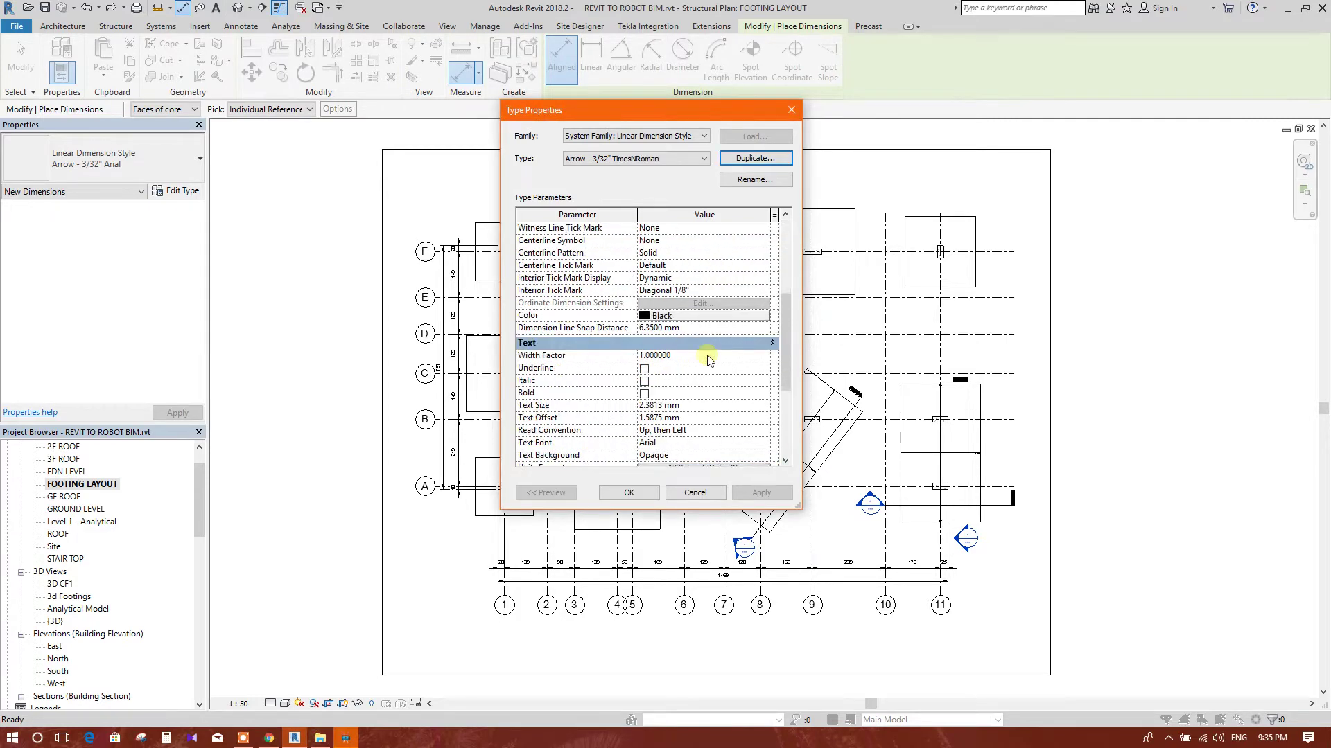
{"action": "scroll", "coordinate": [693, 354], "scroll_direction": "down", "scroll_amount": 3}
{"action": "left_click", "coordinate": [702, 331]}
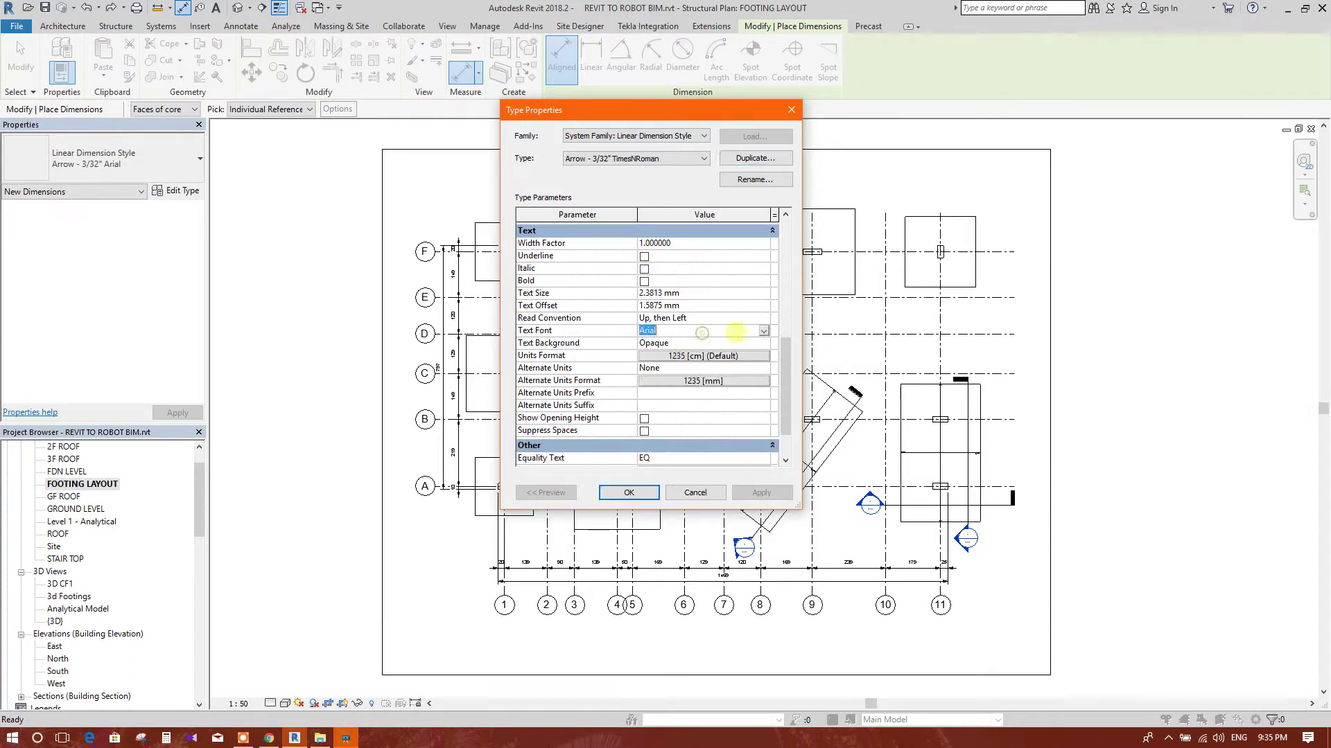
{"action": "left_click", "coordinate": [765, 334]}
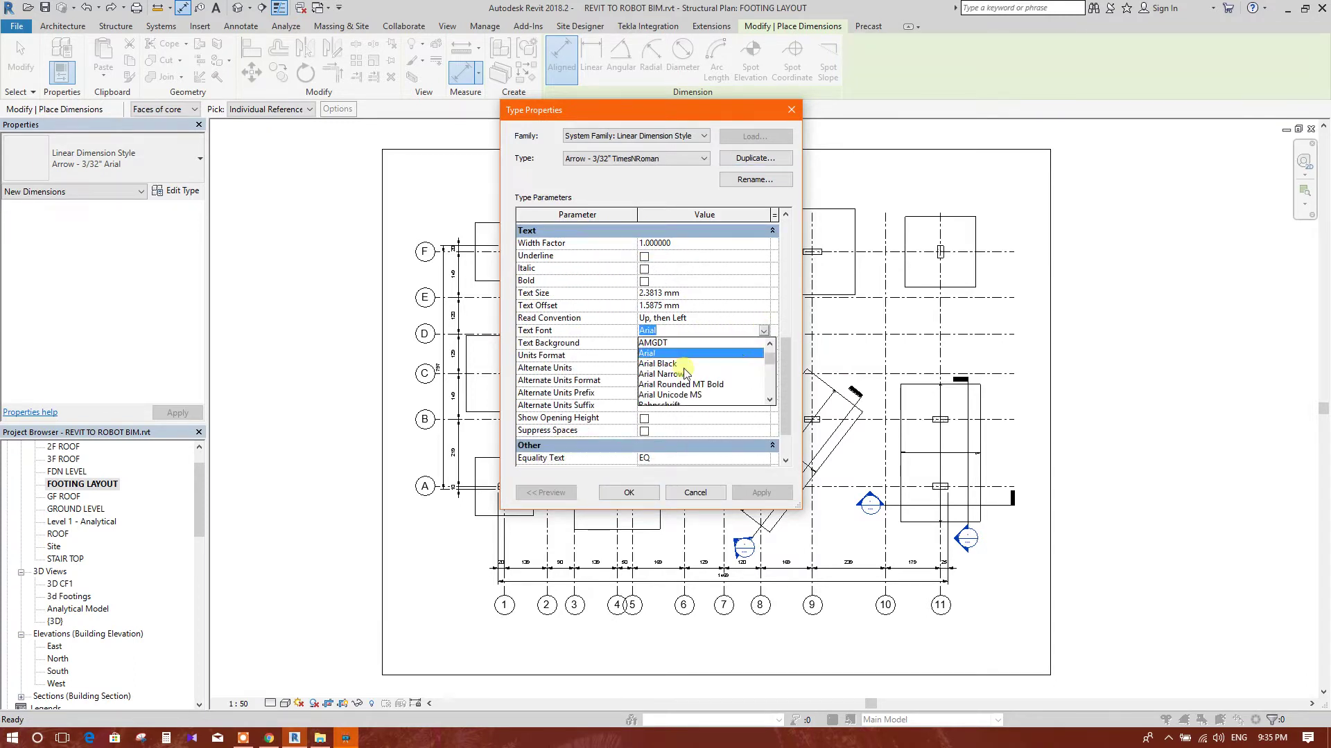
{"action": "type", "text": "Tahoma"}
{"action": "scroll", "coordinate": [686, 378], "scroll_direction": "down", "scroll_amount": 3}
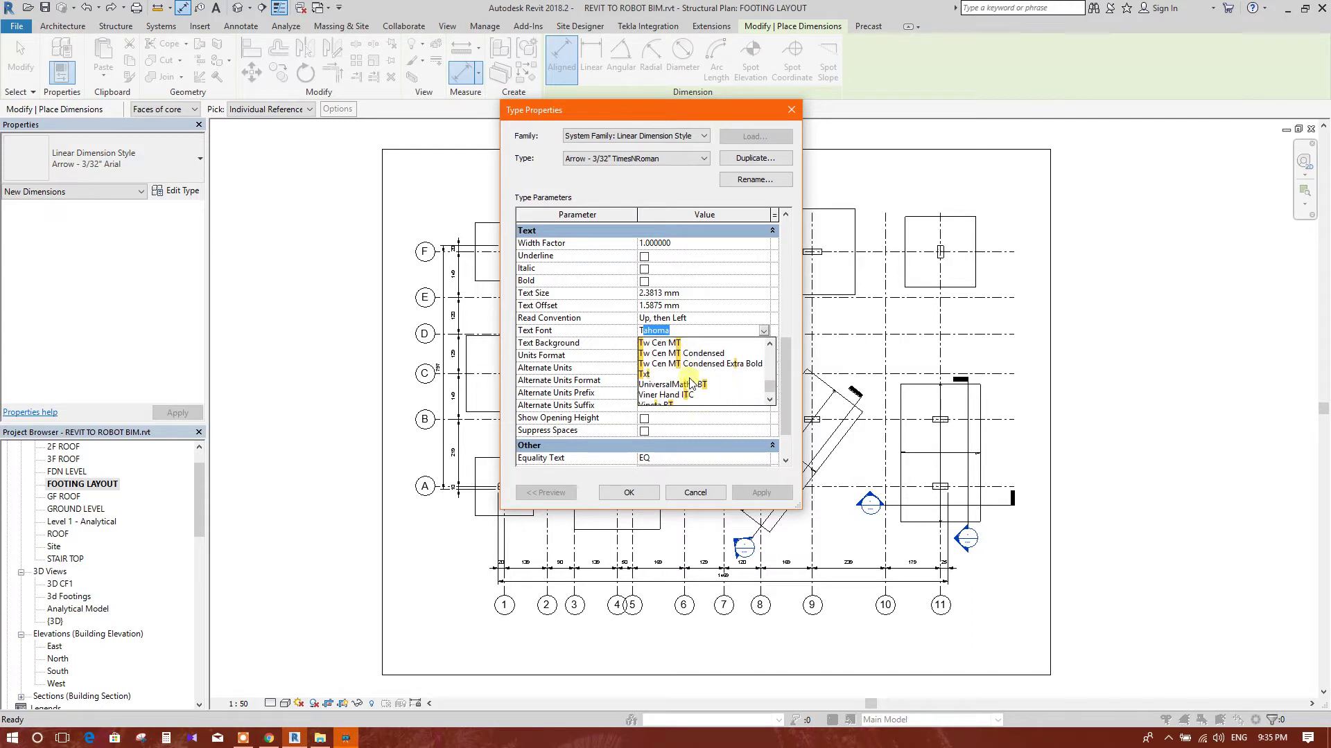
{"action": "scroll", "coordinate": [691, 383], "scroll_direction": "up", "scroll_amount": 5}
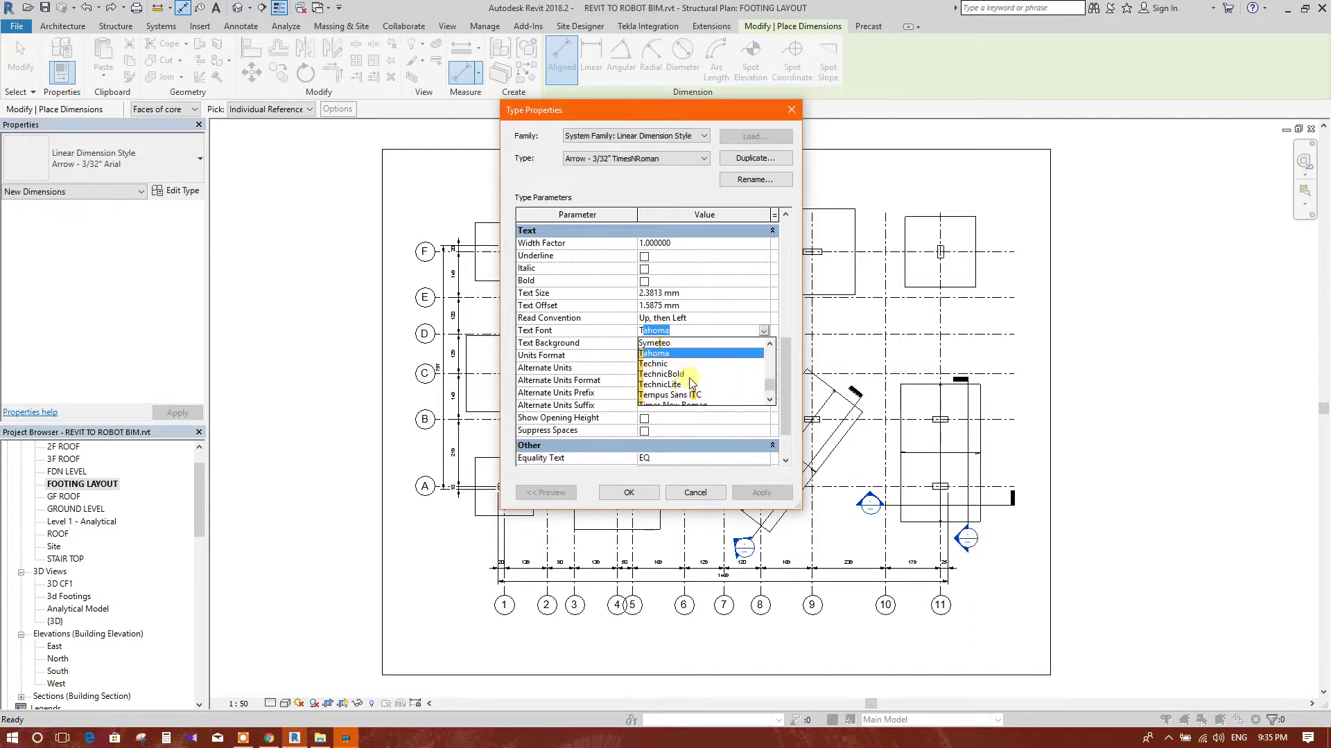
{"action": "scroll", "coordinate": [691, 383], "scroll_direction": "down", "scroll_amount": 2}
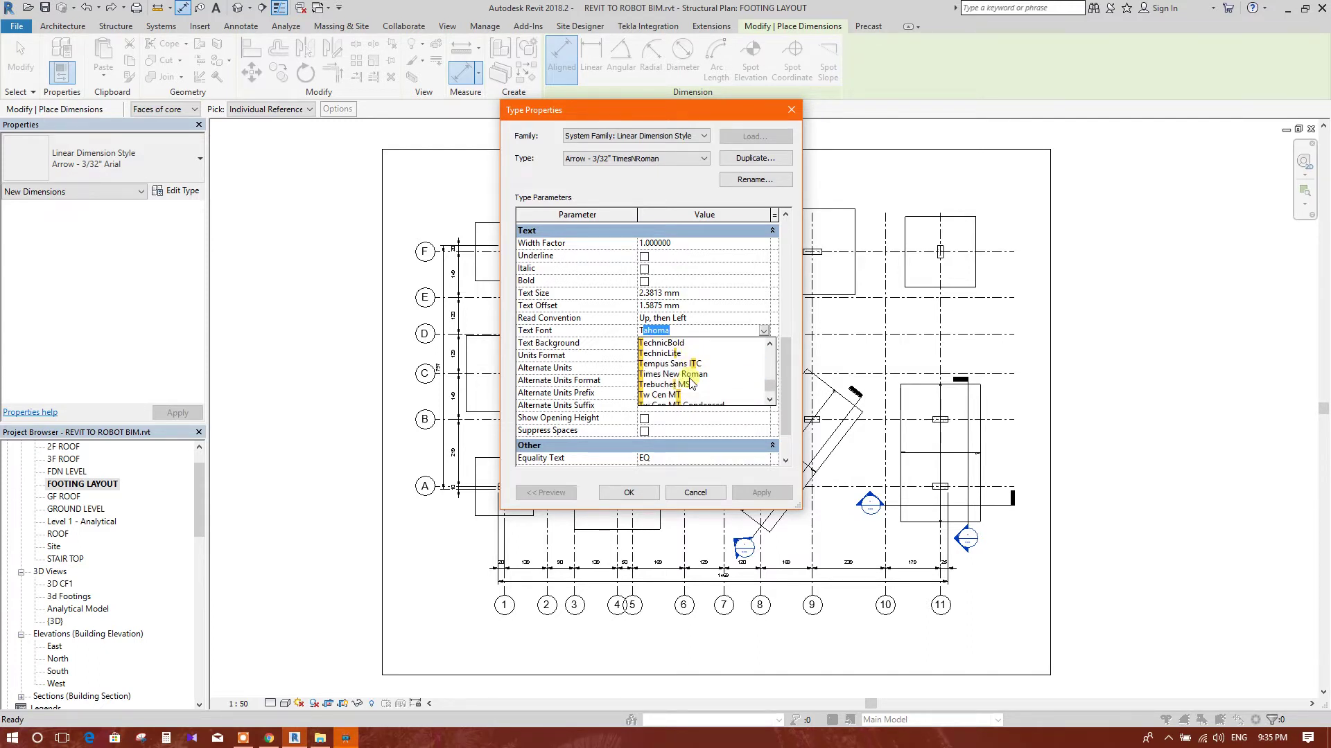
{"action": "left_click", "coordinate": [689, 377]}
Step: Set the new dimension type's color to green and accept the type properties
{"action": "scroll", "coordinate": [714, 330], "scroll_direction": "up", "scroll_amount": 2}
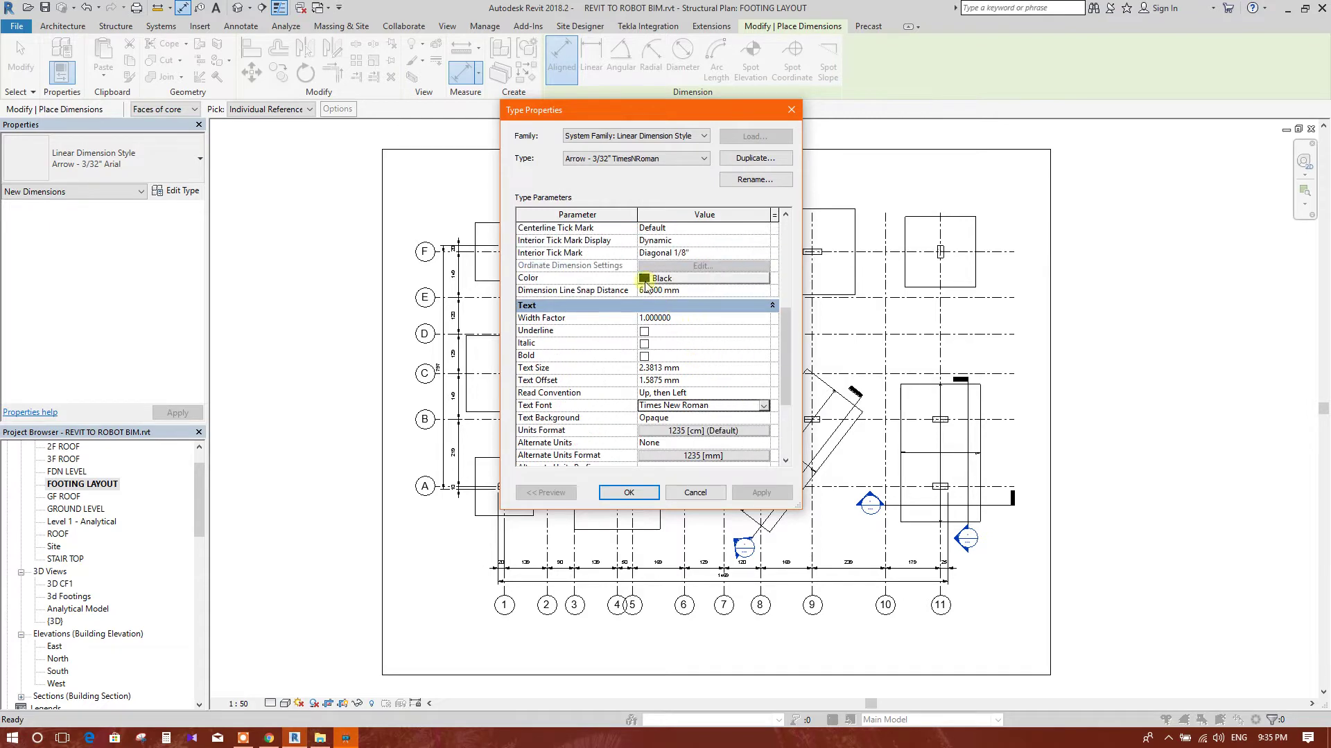
{"action": "left_click", "coordinate": [645, 279]}
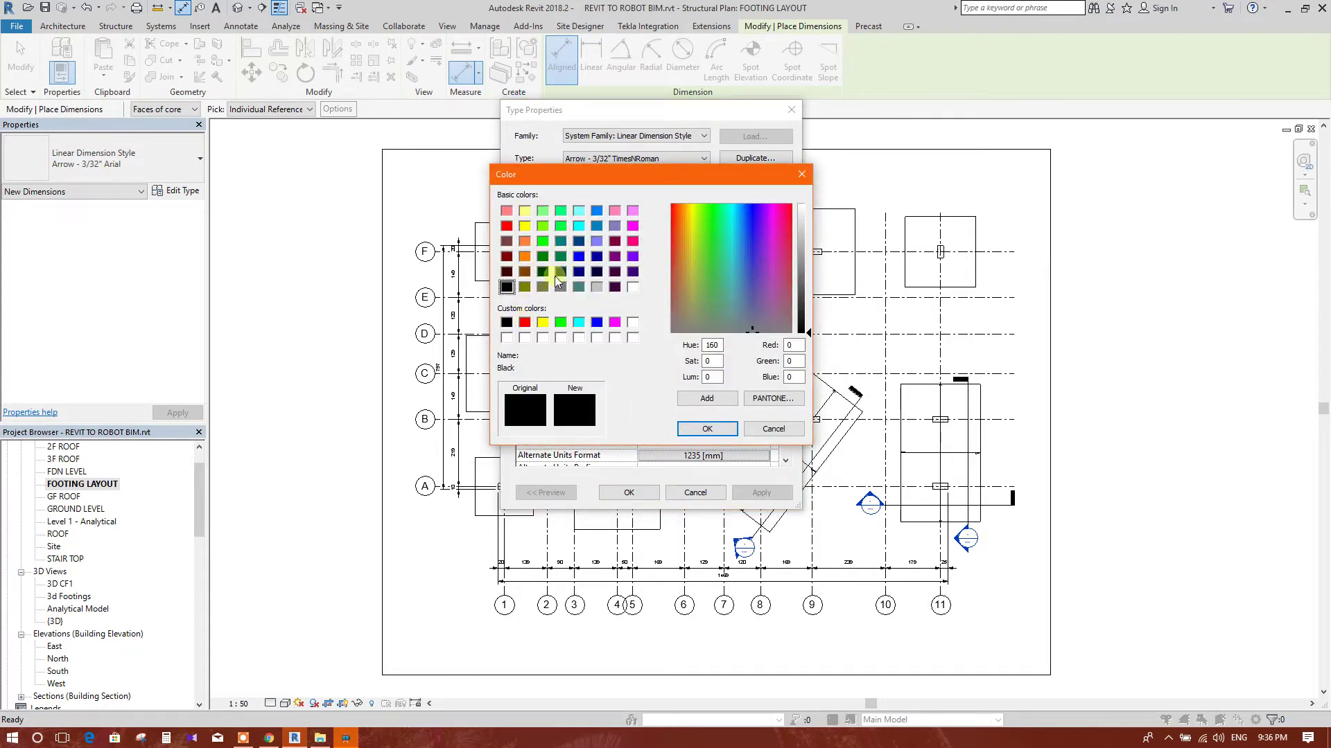
{"action": "left_click", "coordinate": [578, 257]}
{"action": "left_click", "coordinate": [561, 323]}
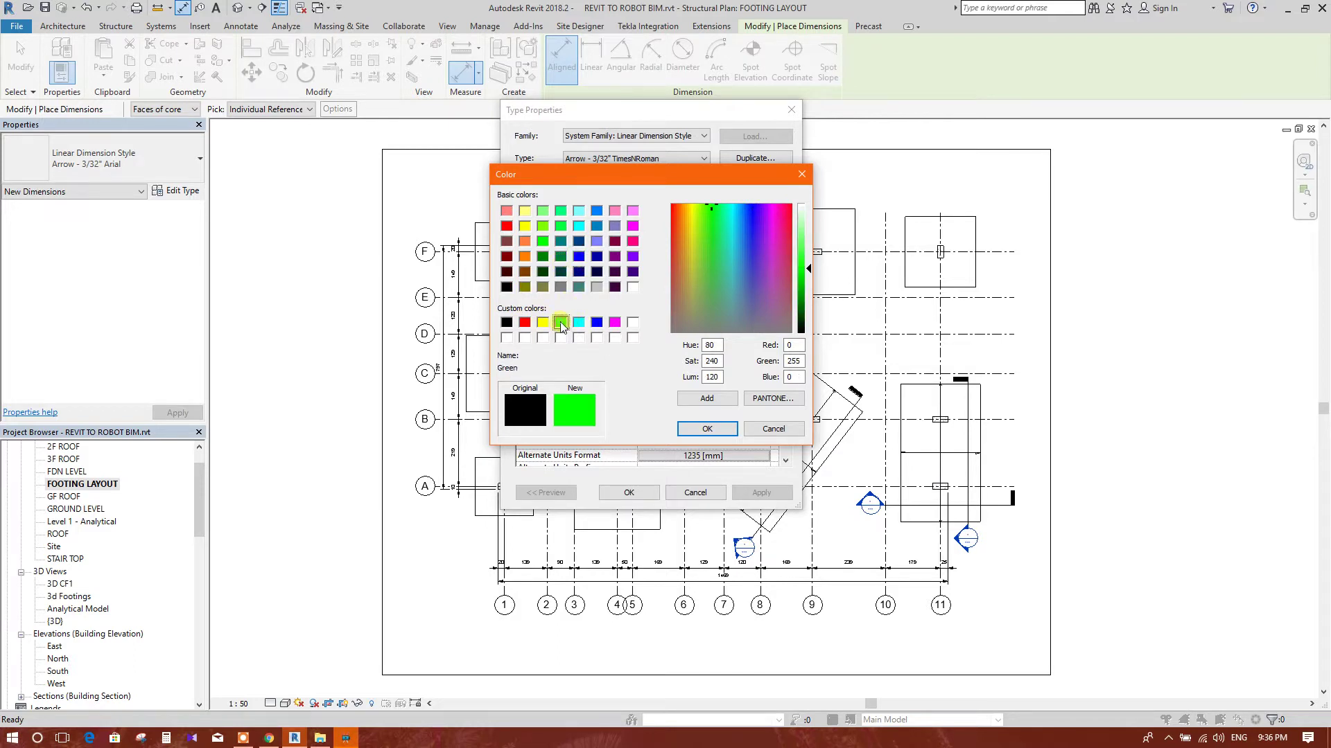
{"action": "left_click", "coordinate": [525, 323]}
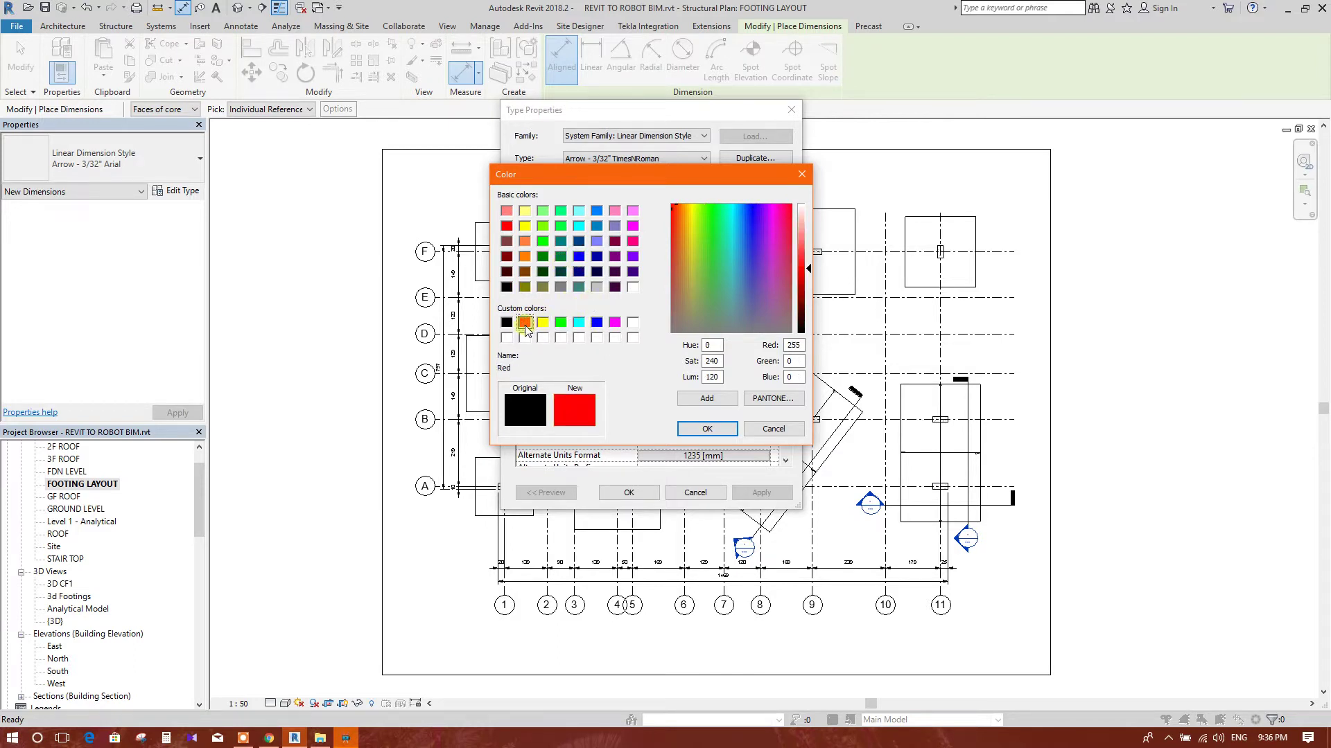
{"action": "left_click", "coordinate": [560, 323]}
{"action": "left_click", "coordinate": [707, 429]}
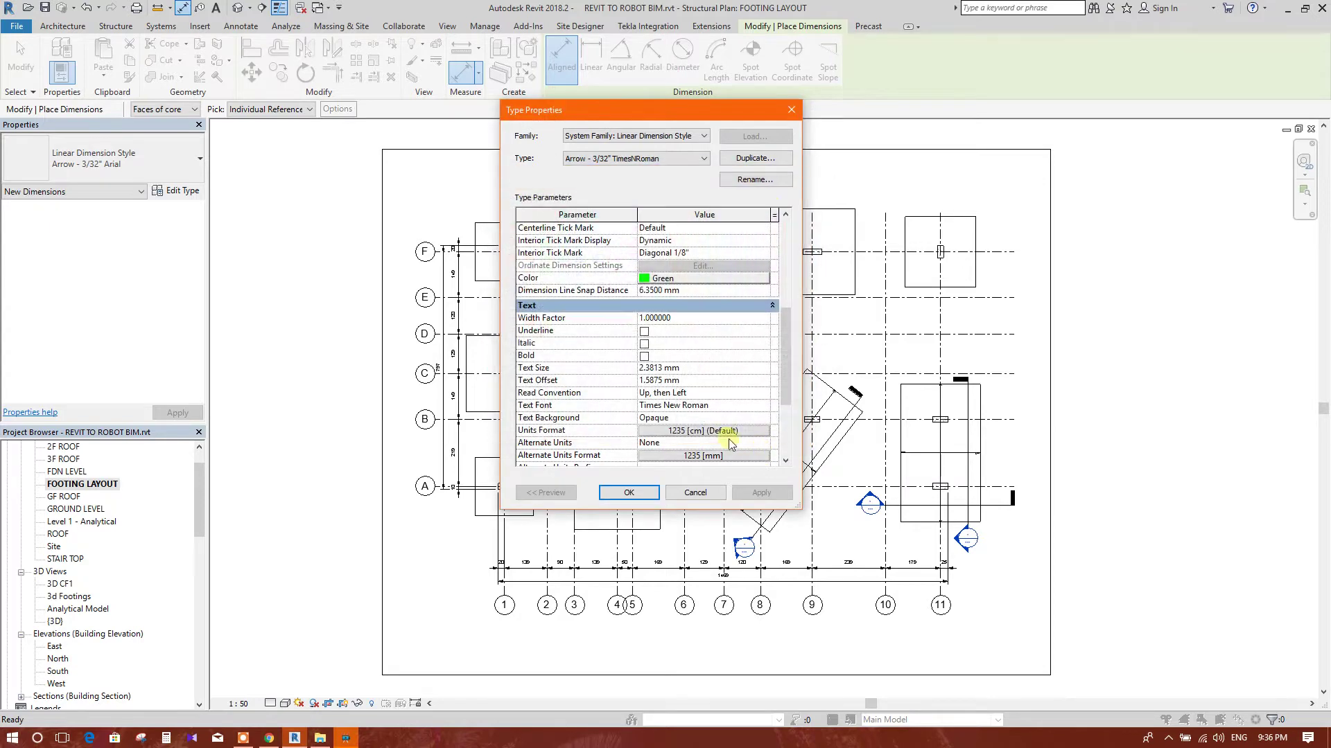
{"action": "left_click", "coordinate": [646, 496]}
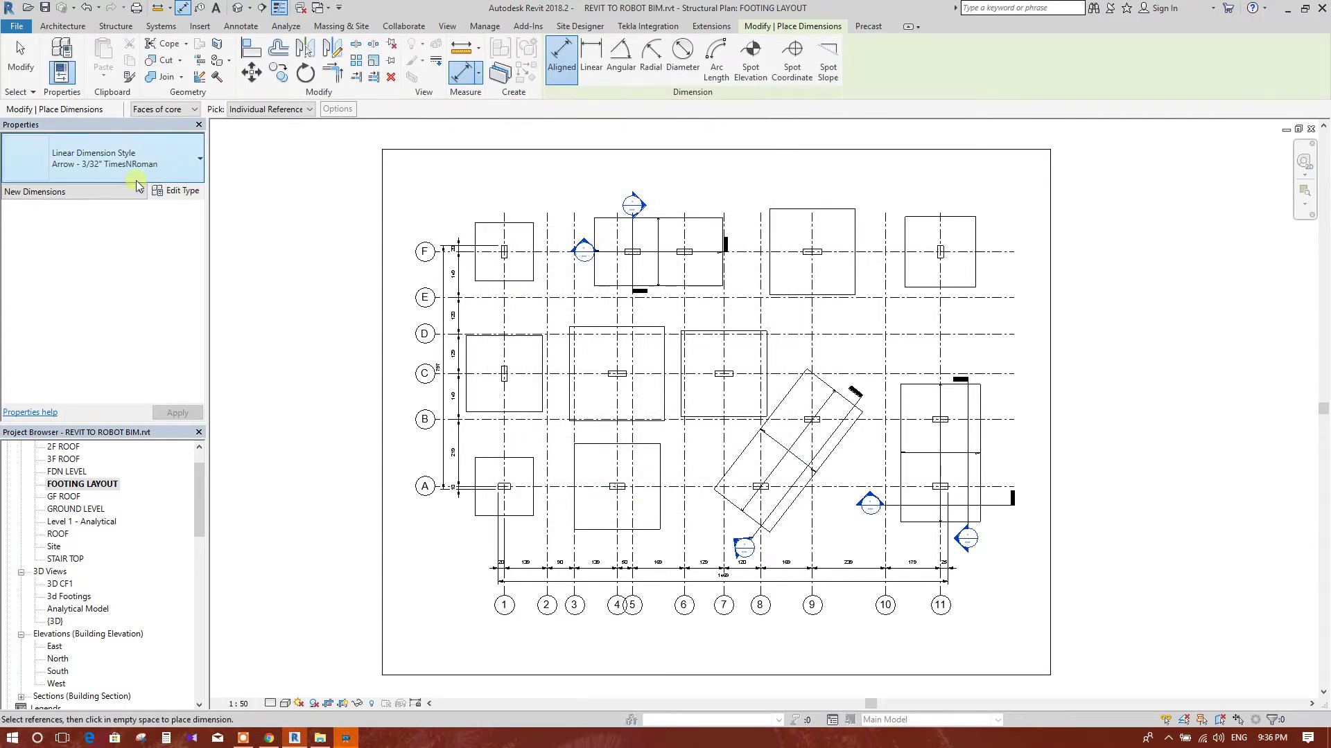
Step: Add aligned dimensions for the overall width and height of the footing at grids F and 1
{"action": "middle_click_drag", "start_coordinate": [495, 239], "coordinate": [495, 269]}
{"action": "scroll", "coordinate": [488, 255], "scroll_direction": "up", "scroll_amount": 2}
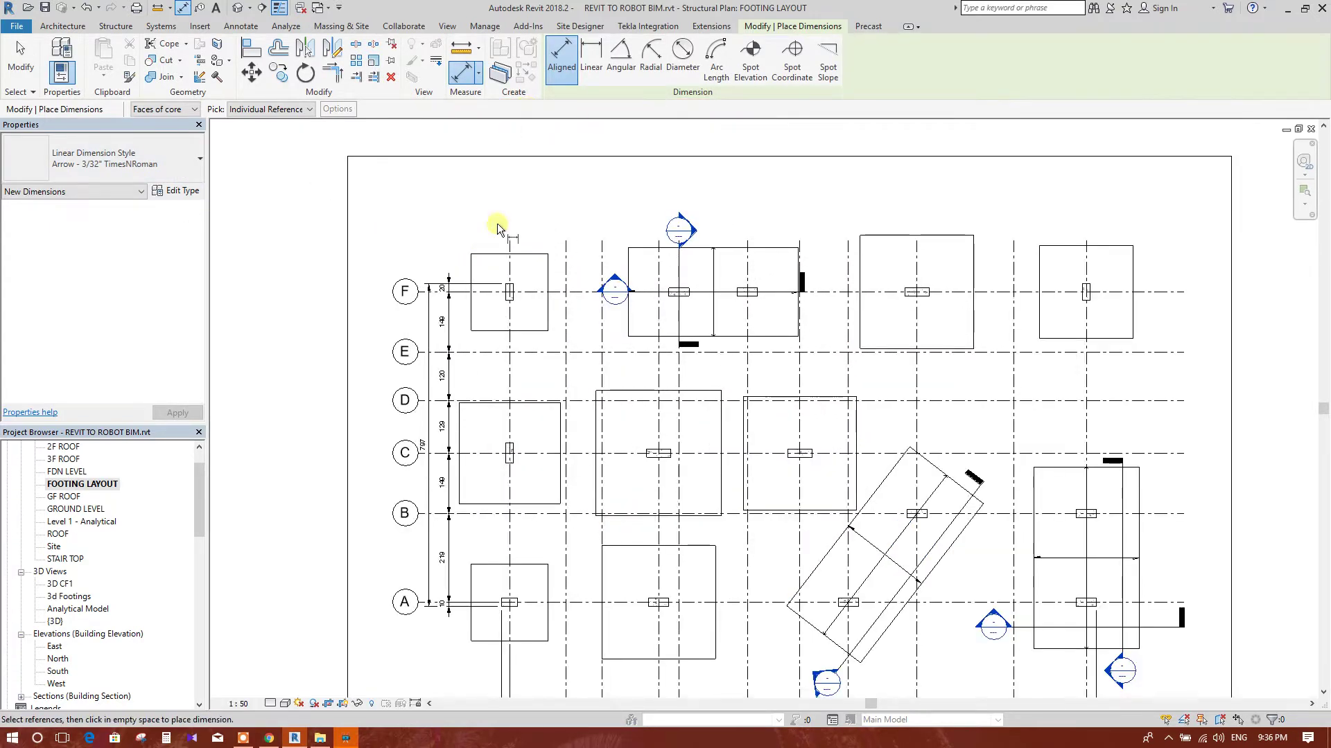
{"action": "scroll", "coordinate": [498, 229], "scroll_direction": "up", "scroll_amount": 2}
{"action": "left_click", "coordinate": [471, 263]}
{"action": "left_click", "coordinate": [586, 271]}
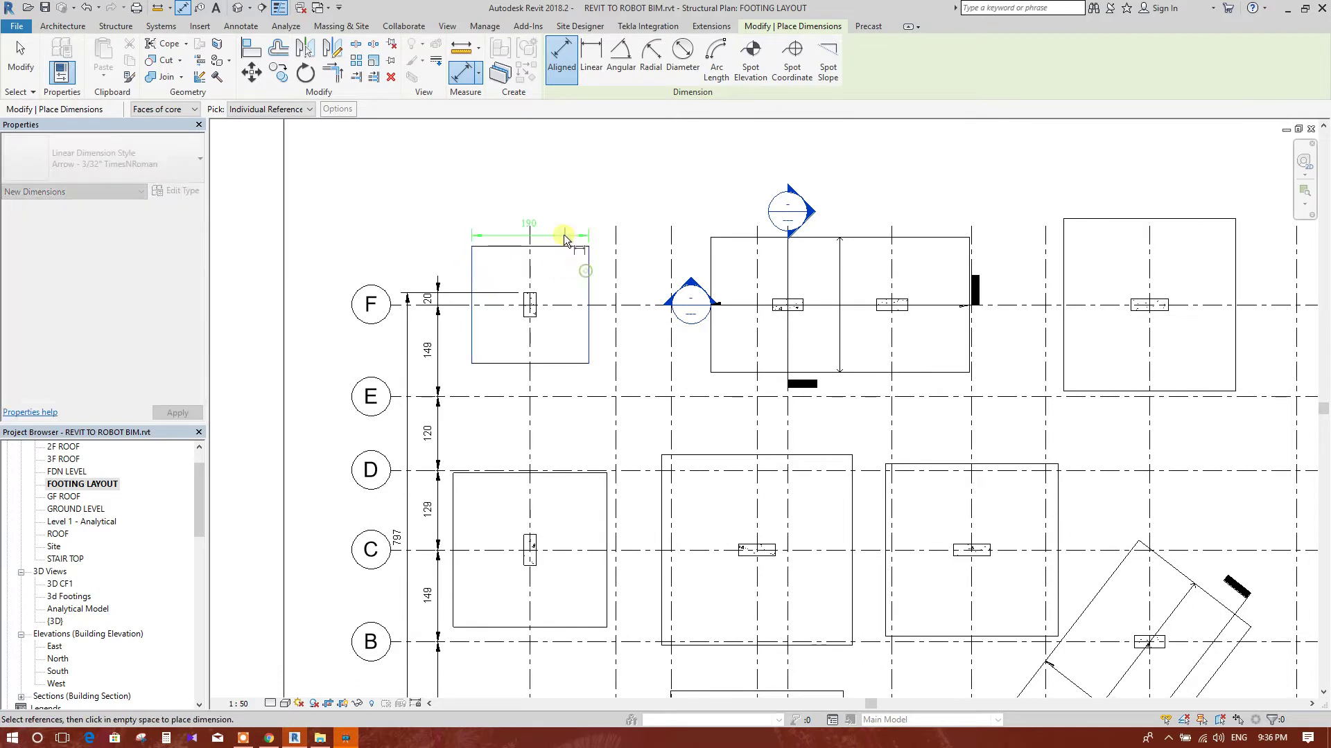
{"action": "left_click", "coordinate": [563, 232]}
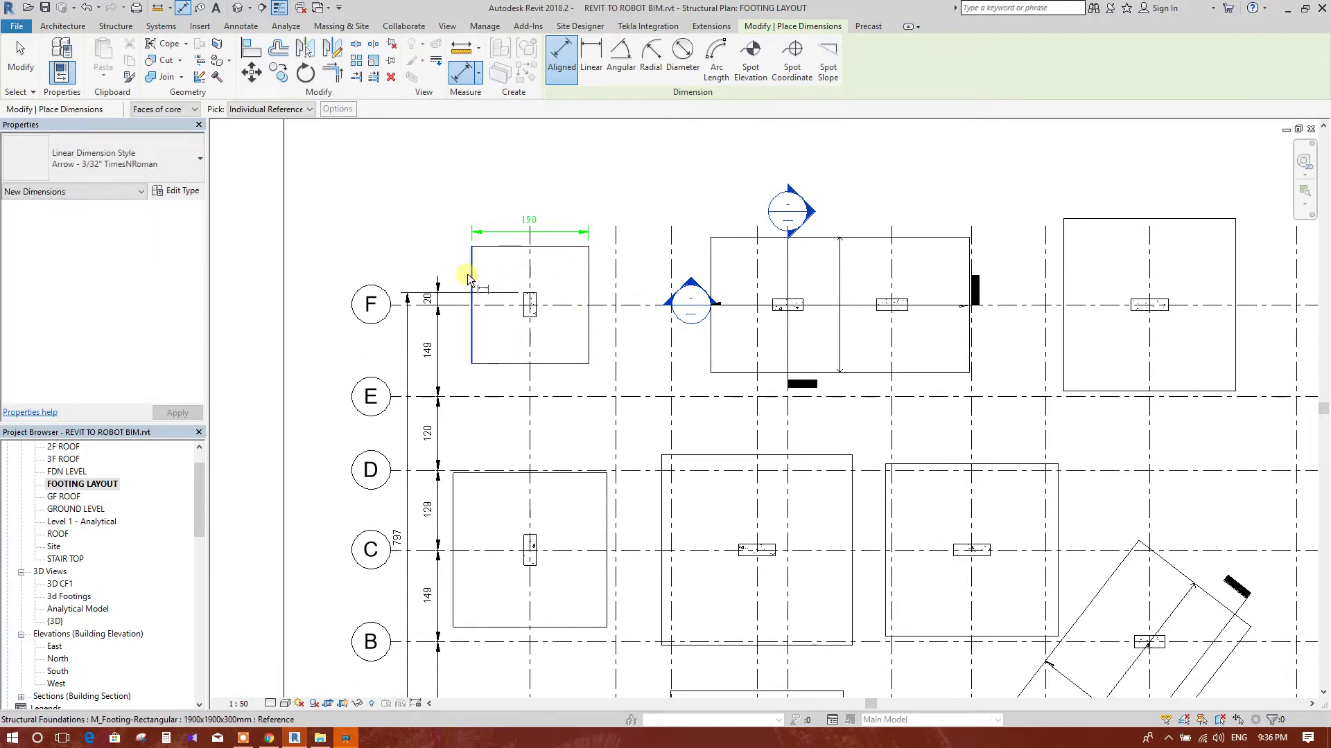
{"action": "left_click", "coordinate": [488, 247]}
{"action": "left_click", "coordinate": [487, 365]}
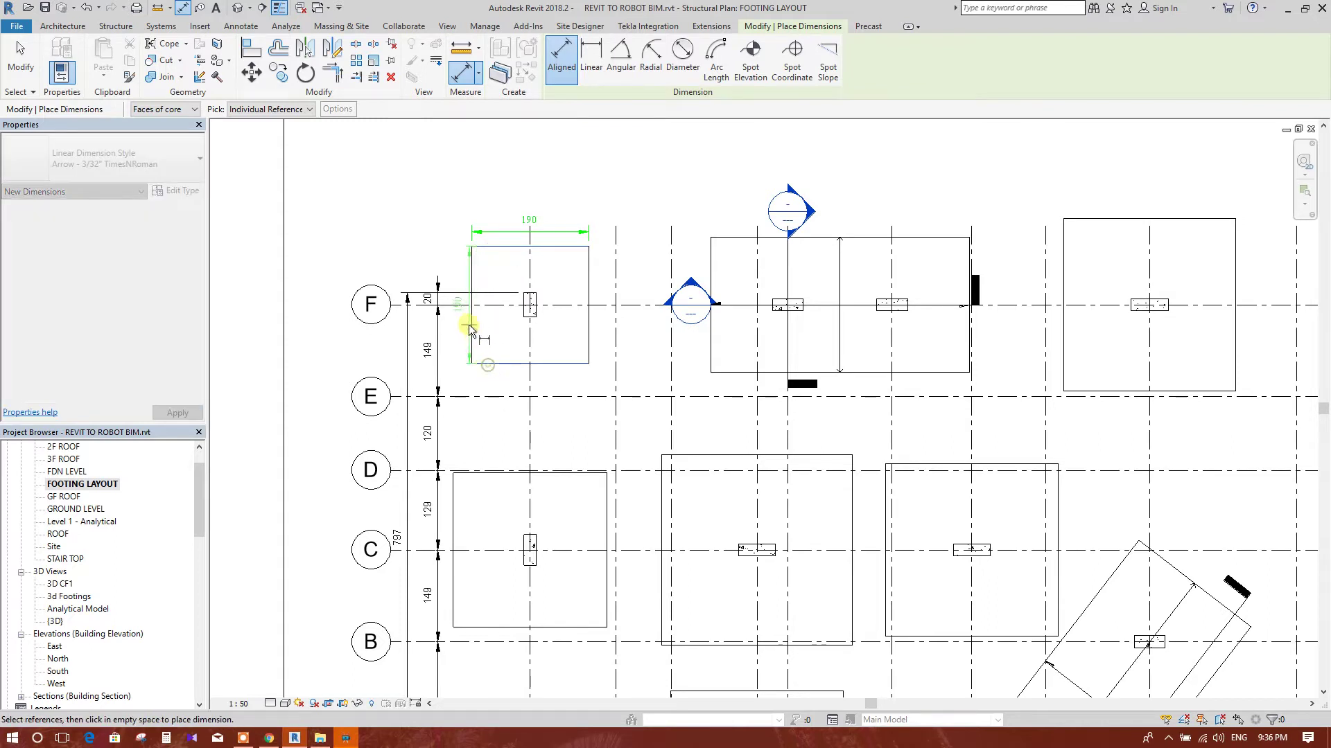
{"action": "left_click", "coordinate": [461, 332]}
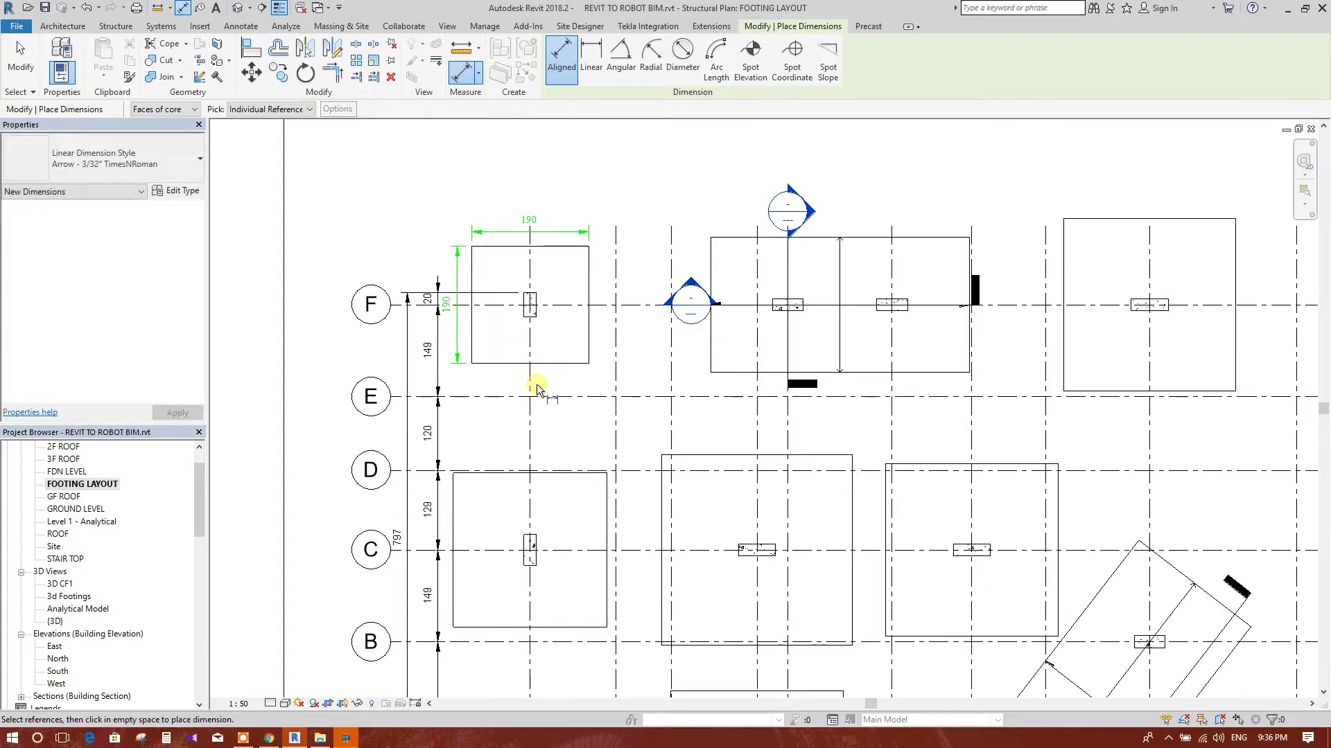
Step: Undo the width and height dimensions placed on the footing at grids F and 1
{"action": "scroll", "coordinate": [519, 381], "scroll_direction": "up", "scroll_amount": 2}
{"action": "scroll", "coordinate": [520, 306], "scroll_direction": "down", "scroll_amount": 3}
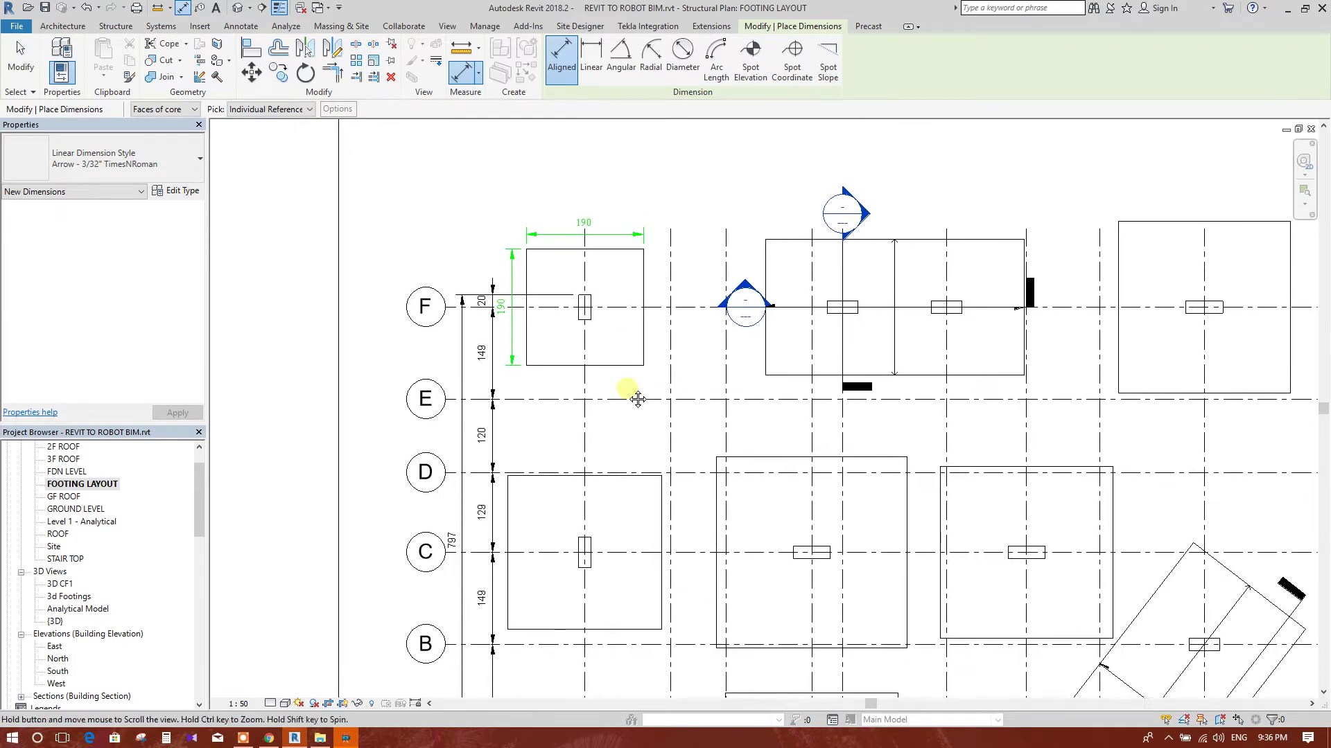
{"action": "scroll", "coordinate": [630, 389], "scroll_direction": "up", "scroll_amount": 1}
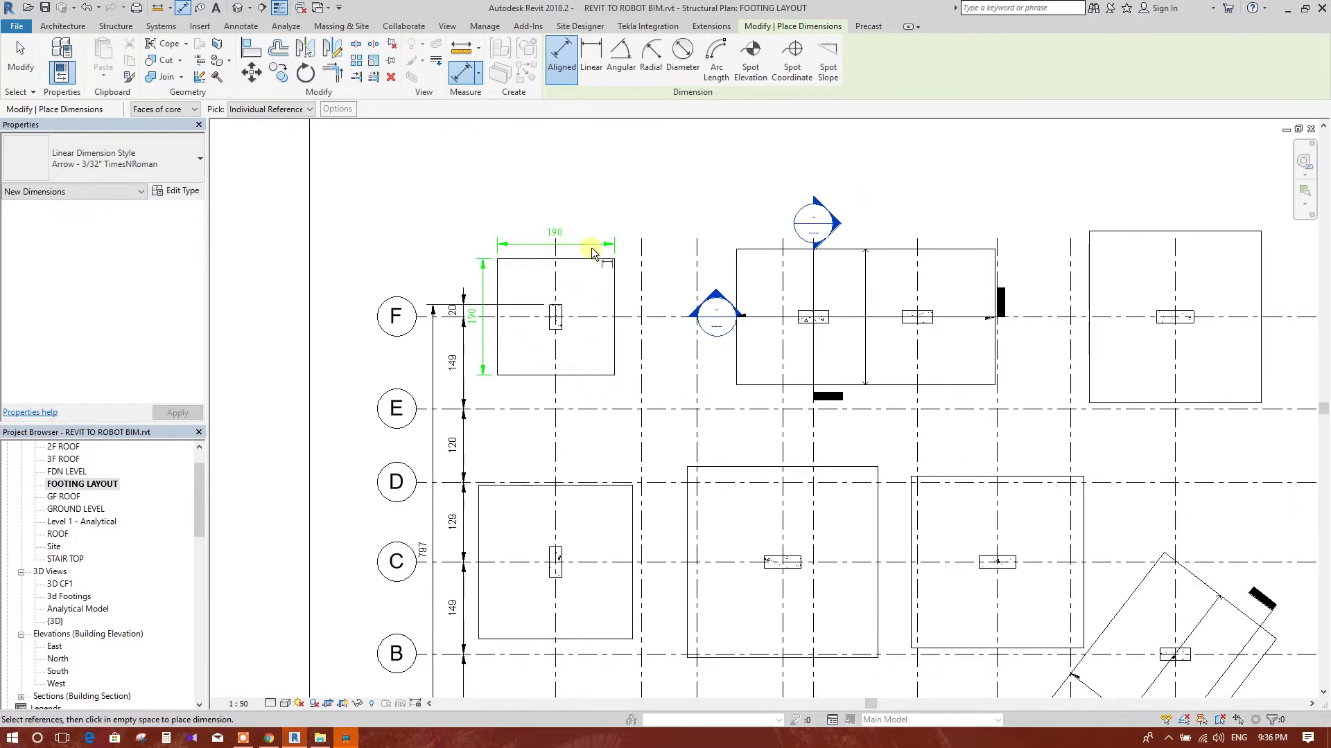
{"action": "left_click", "coordinate": [86, 8]}
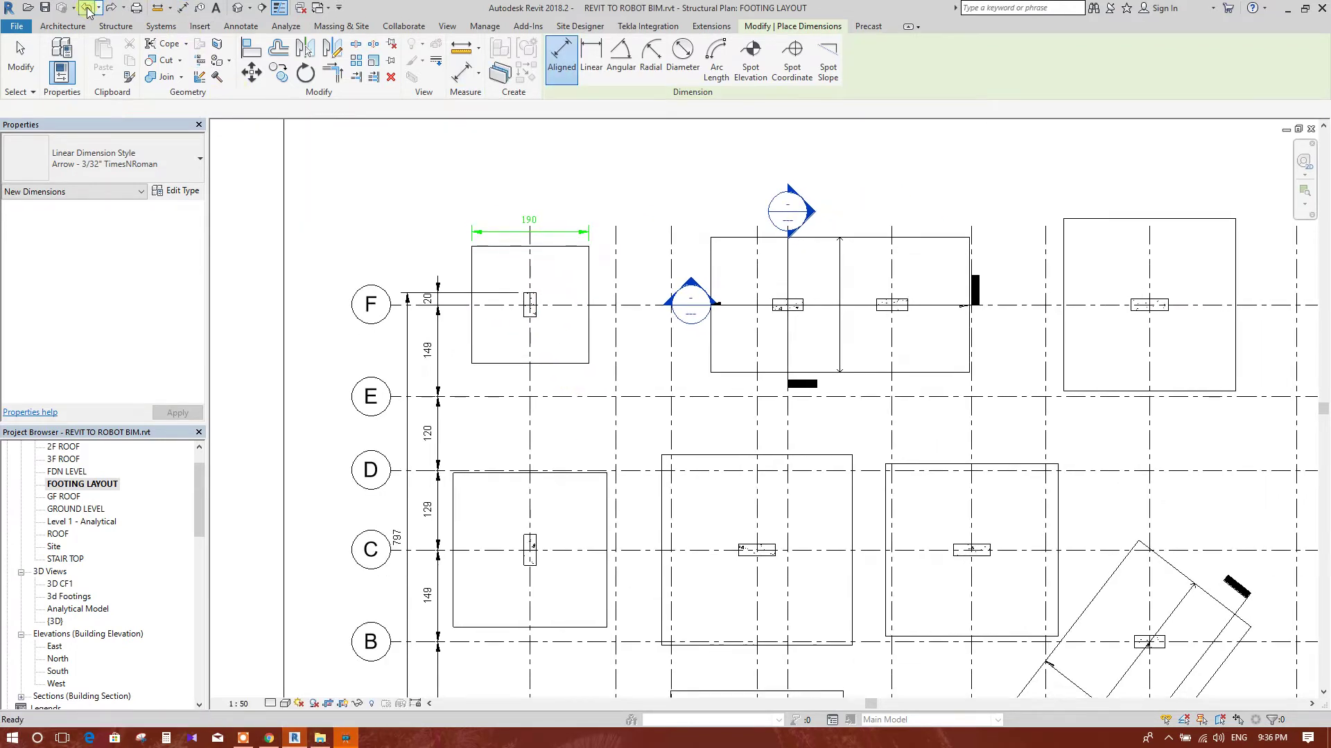
Step: Change the color of the Arrow - 3/32" TimesNRoman dimension type to red
{"action": "left_click", "coordinate": [179, 190]}
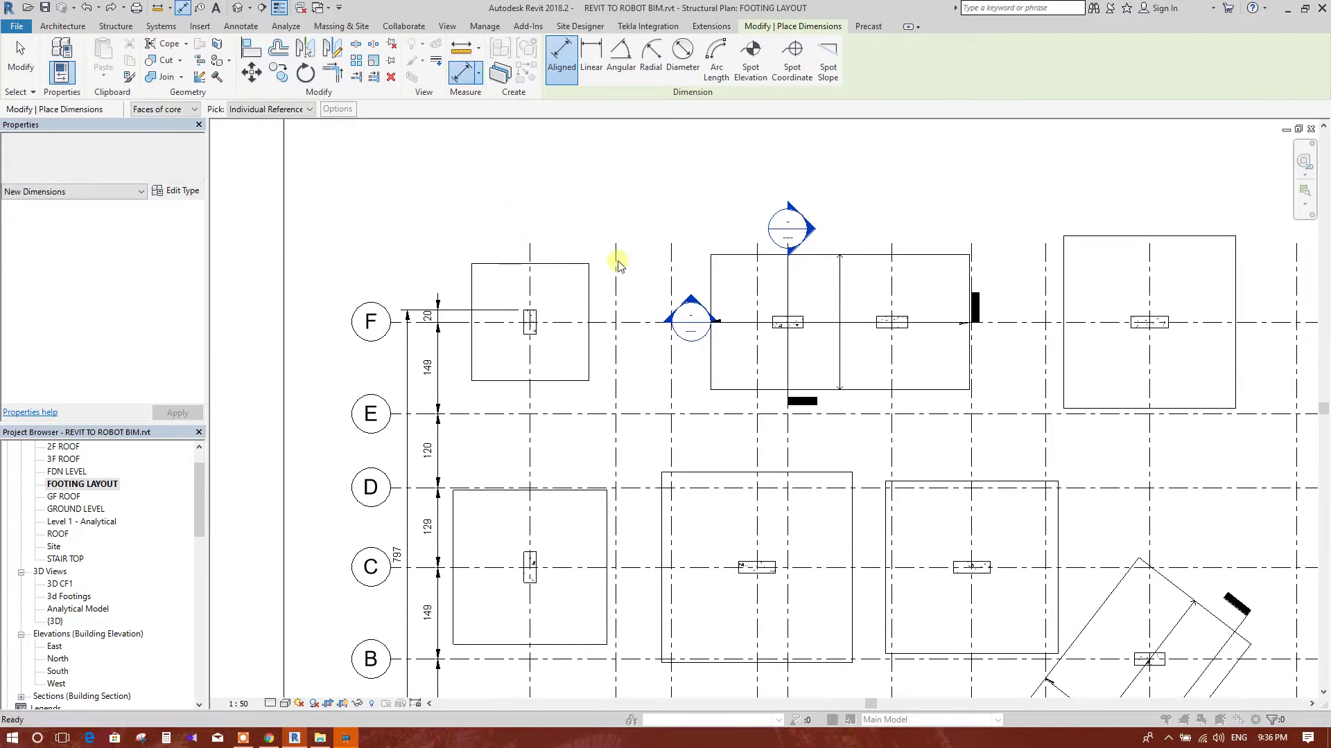
{"action": "scroll", "coordinate": [693, 340], "scroll_direction": "down", "scroll_amount": 5}
{"action": "left_click", "coordinate": [641, 316]}
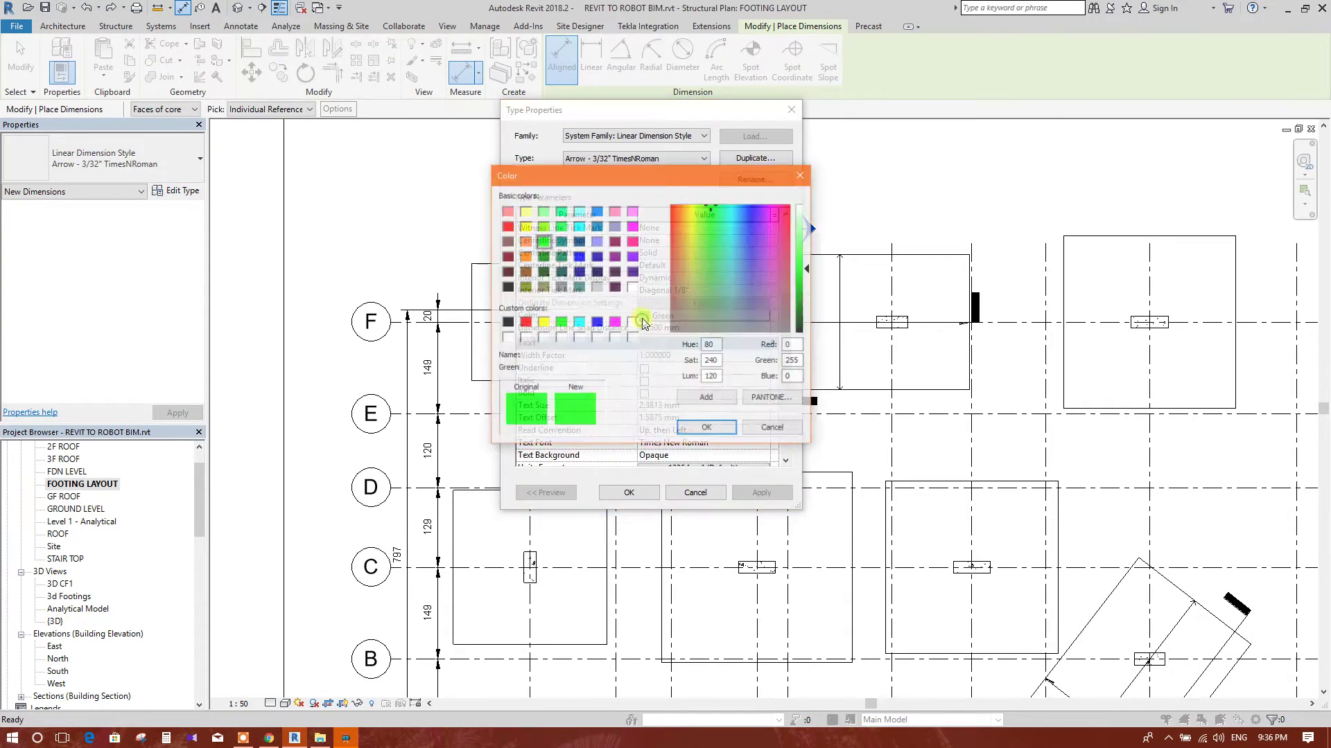
{"action": "left_click", "coordinate": [526, 321]}
{"action": "left_click", "coordinate": [707, 428]}
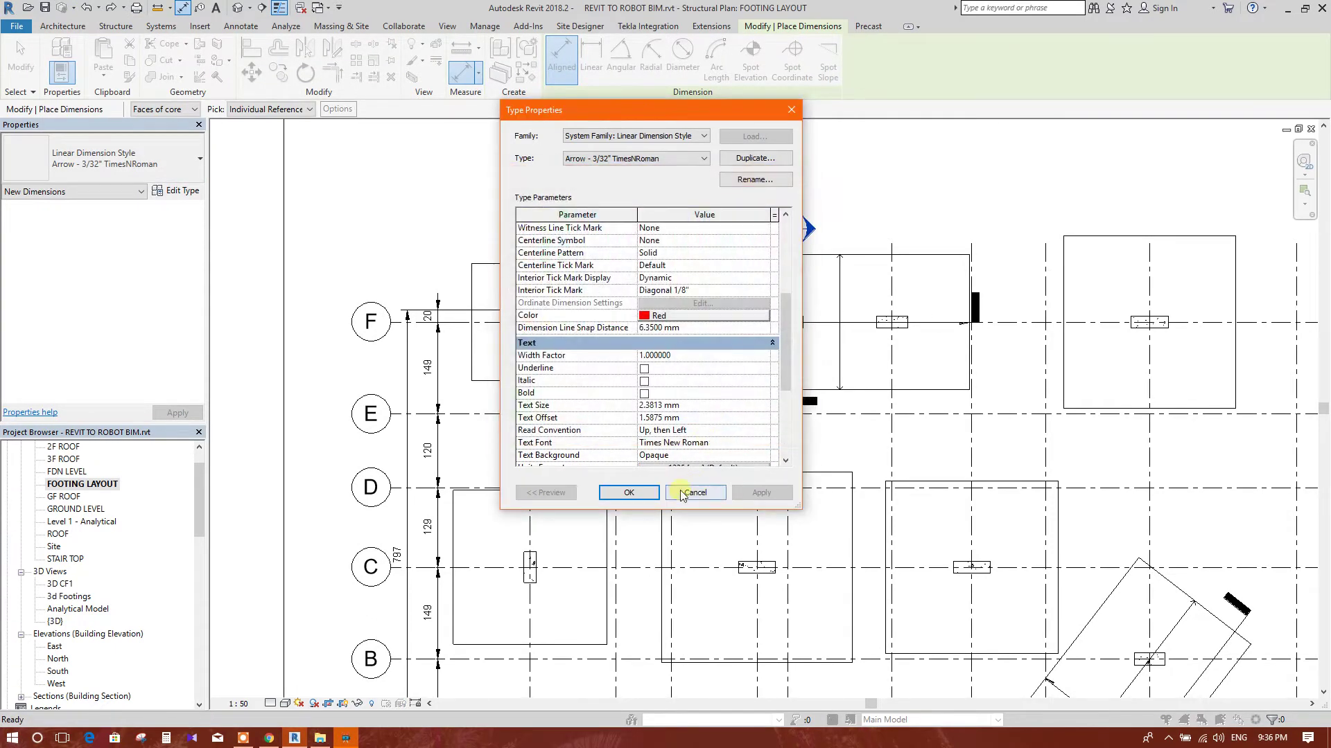
{"action": "left_click", "coordinate": [629, 492]}
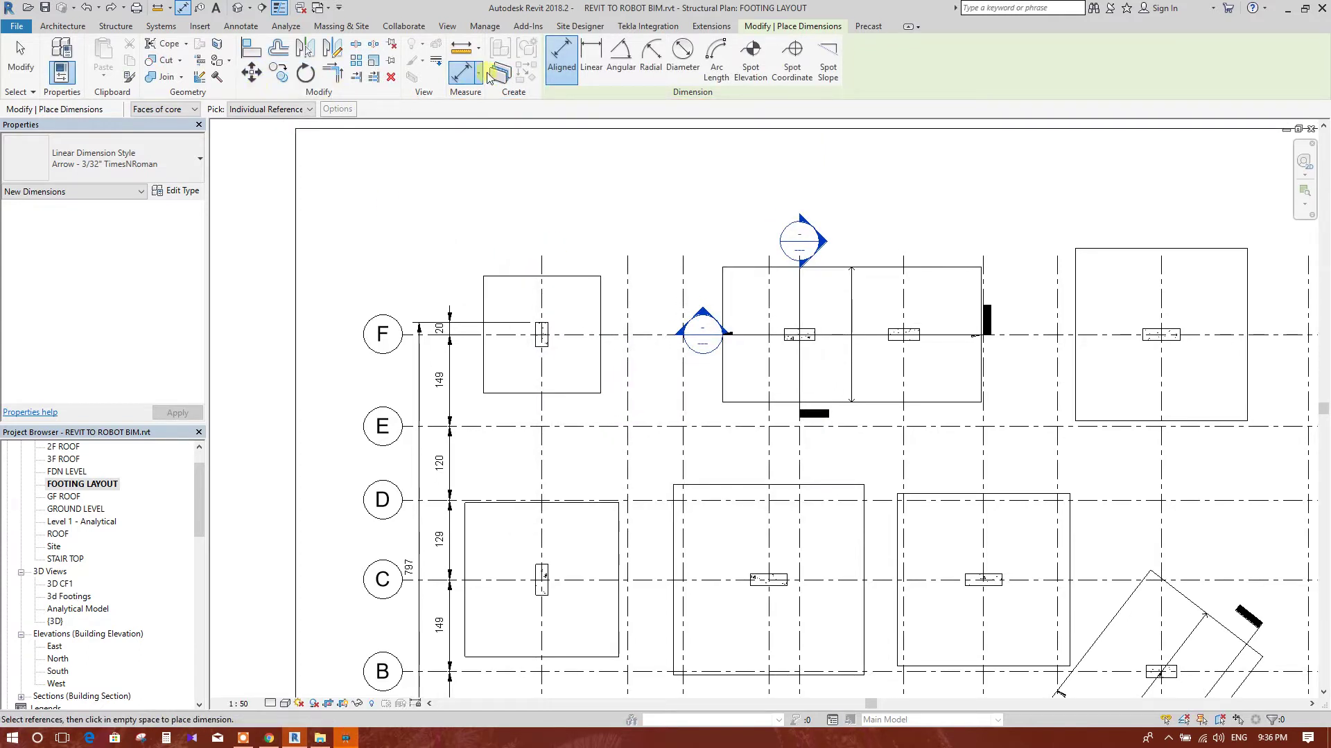
Step: Add an aligned dimension above the footing at grids F and 1, from its left edge to its vertical centerline
{"action": "left_click", "coordinate": [538, 293]}
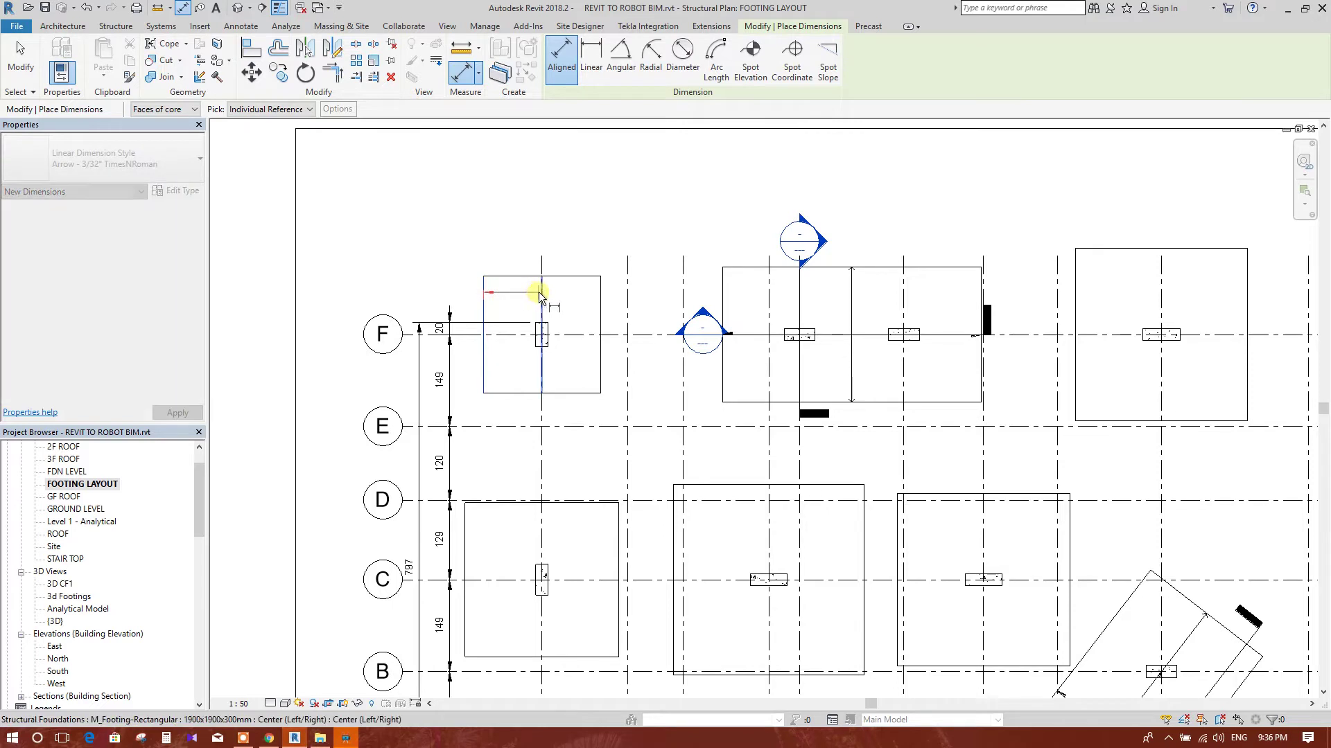
{"action": "left_click", "coordinate": [514, 268]}
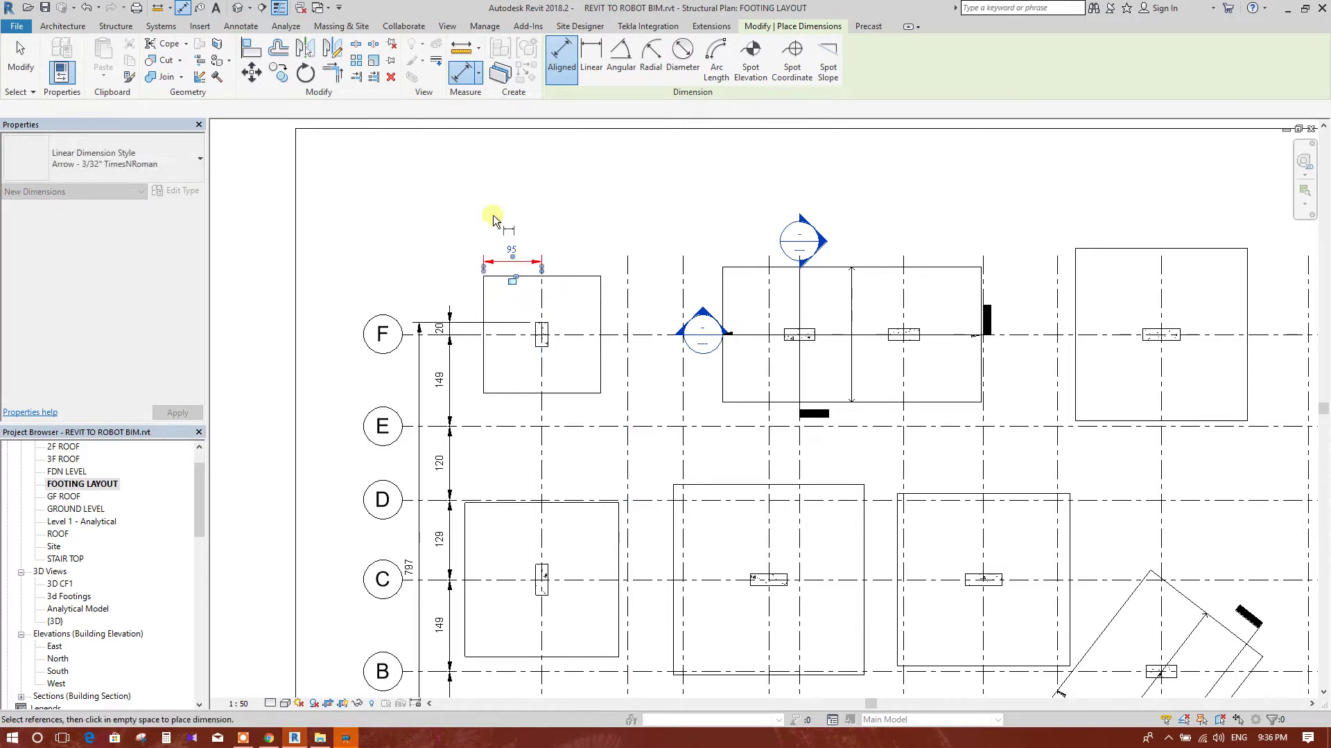
{"action": "left_click", "coordinate": [542, 284]}
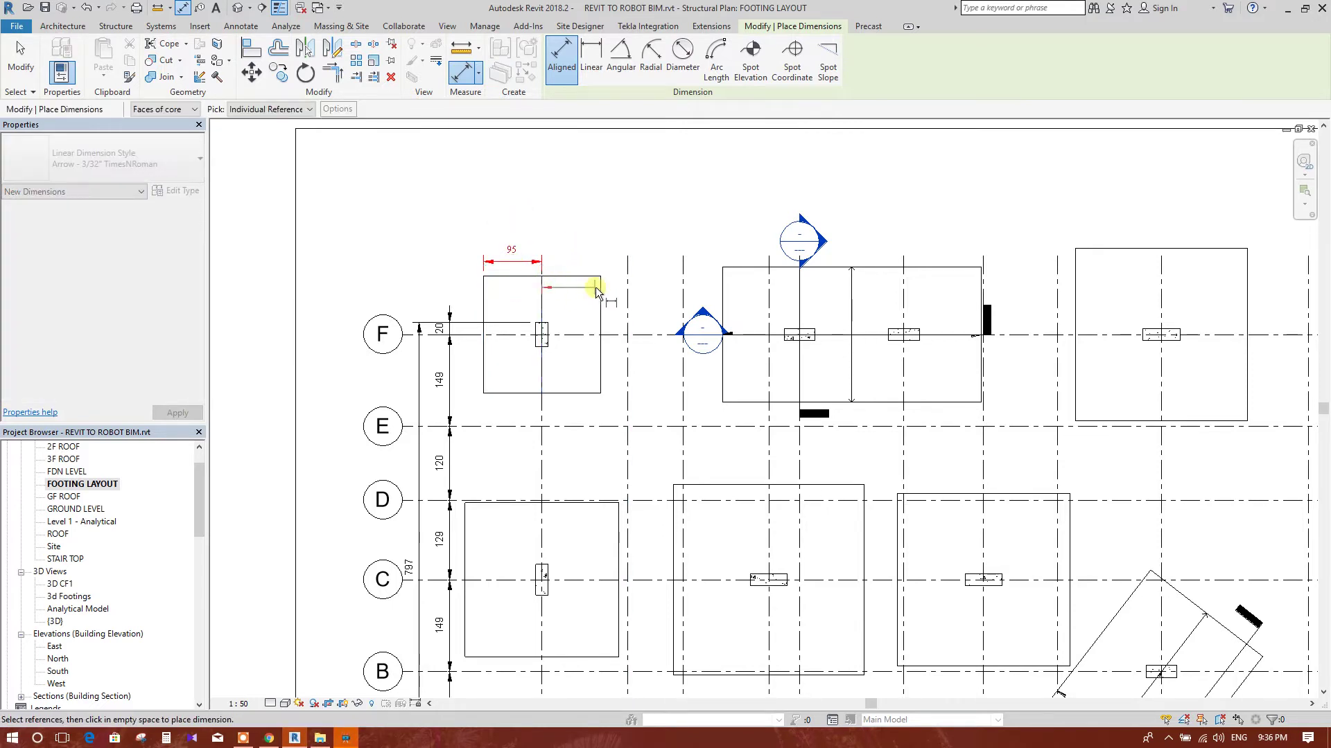
{"action": "left_click", "coordinate": [599, 287]}
{"action": "left_click", "coordinate": [544, 262]}
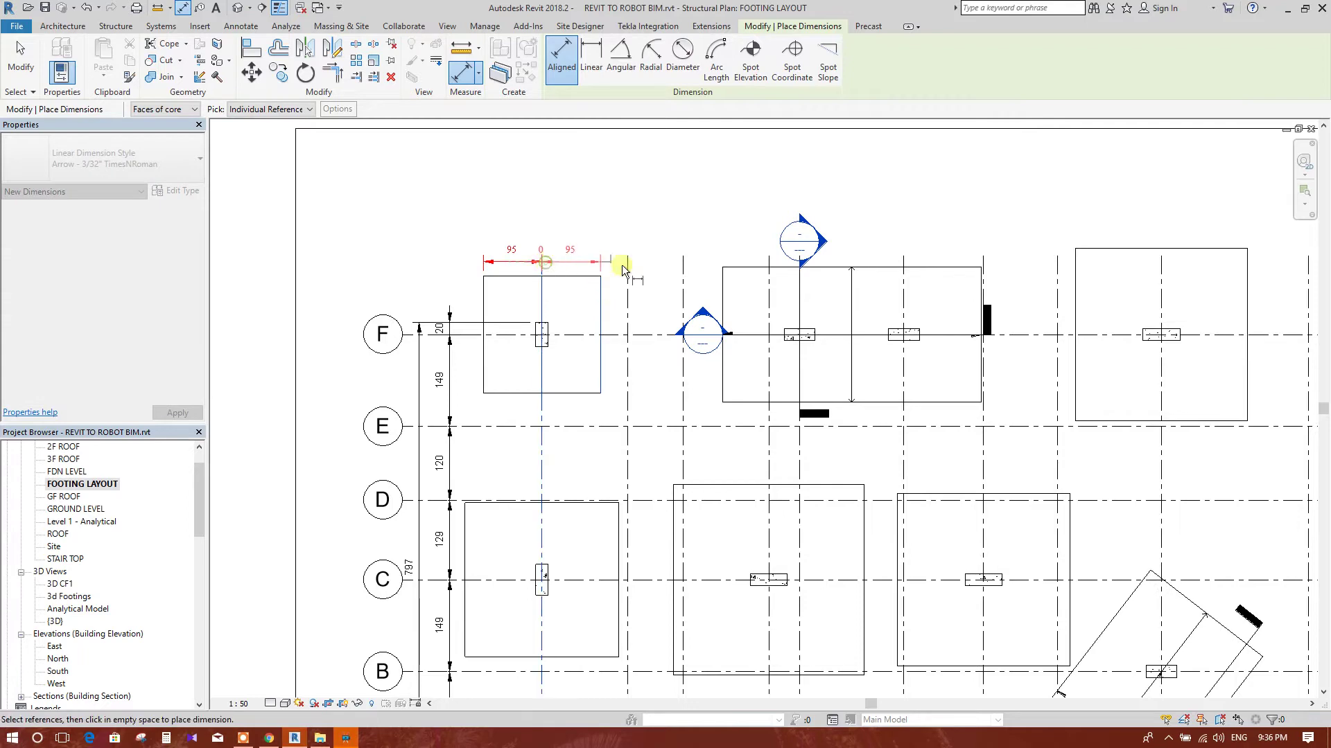
{"action": "scroll", "coordinate": [560, 273], "scroll_direction": "up", "scroll_amount": 3}
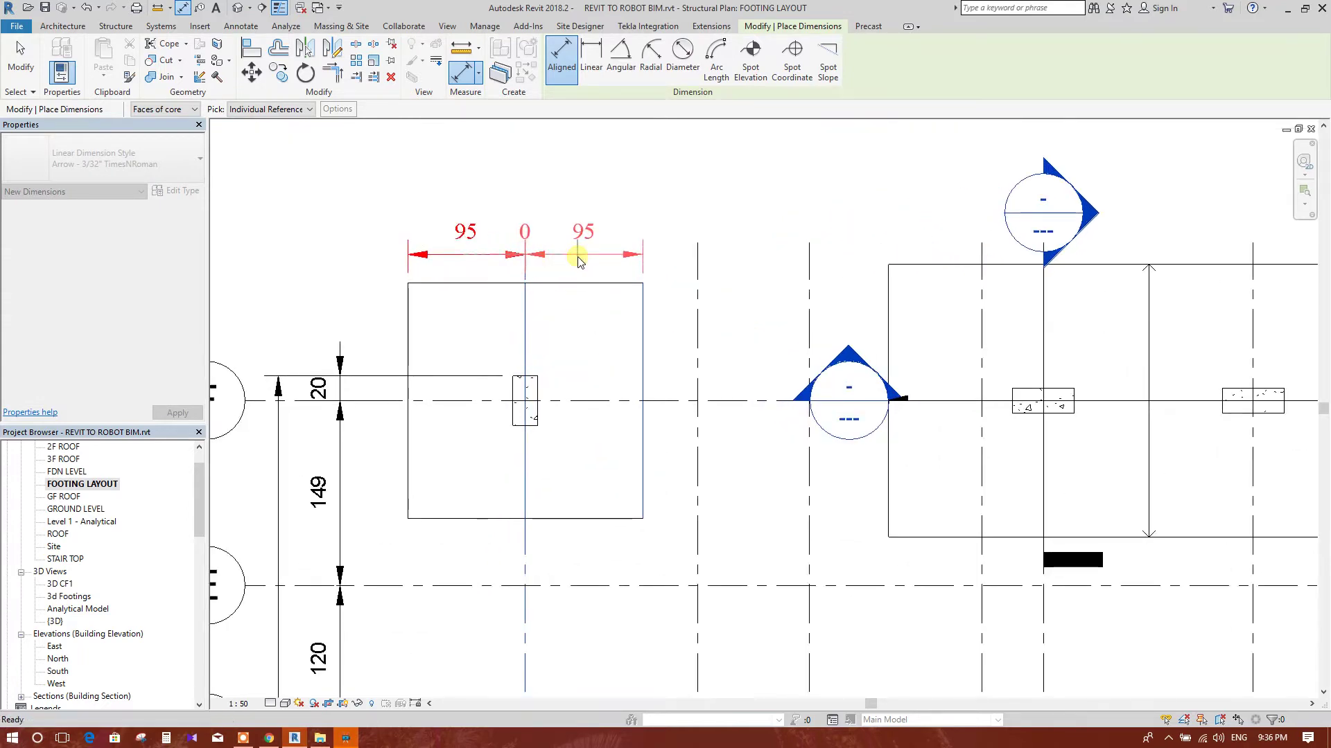
{"action": "scroll", "coordinate": [577, 256], "scroll_direction": "down", "scroll_amount": 3}
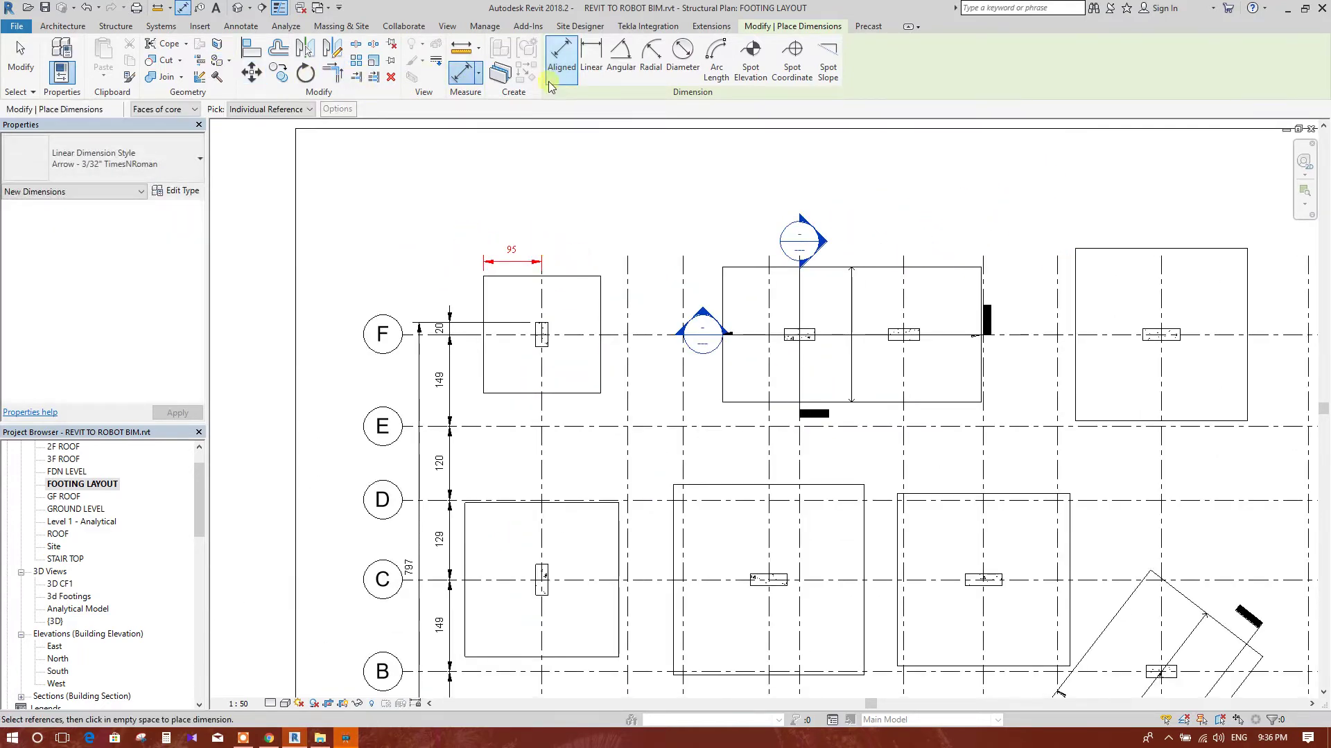
Step: Dimension the footing at grids F and 1 from its vertical centerline to its right edge, in line with the left half-width dimension
{"action": "scroll", "coordinate": [555, 292], "scroll_direction": "up", "scroll_amount": 2}
{"action": "left_click", "coordinate": [535, 276]}
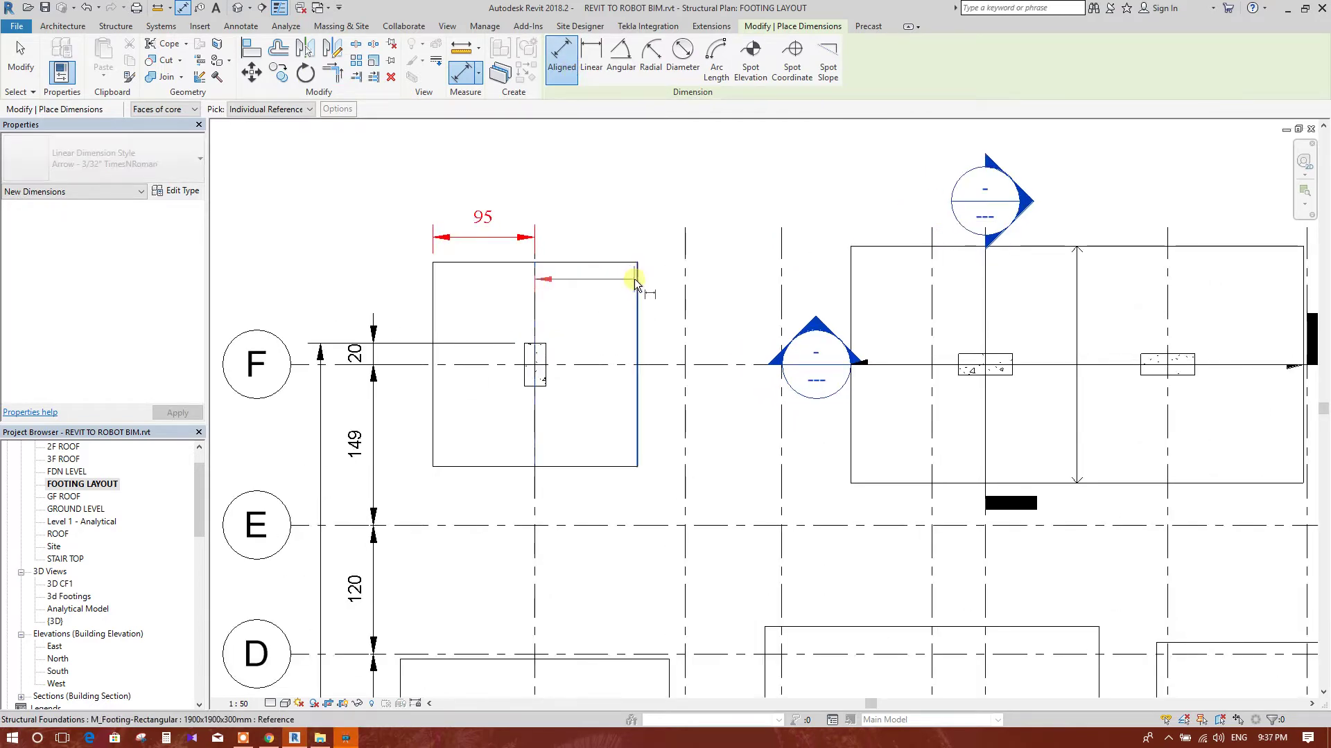
{"action": "left_click", "coordinate": [635, 279]}
{"action": "scroll", "coordinate": [560, 280], "scroll_direction": "up", "scroll_amount": 3}
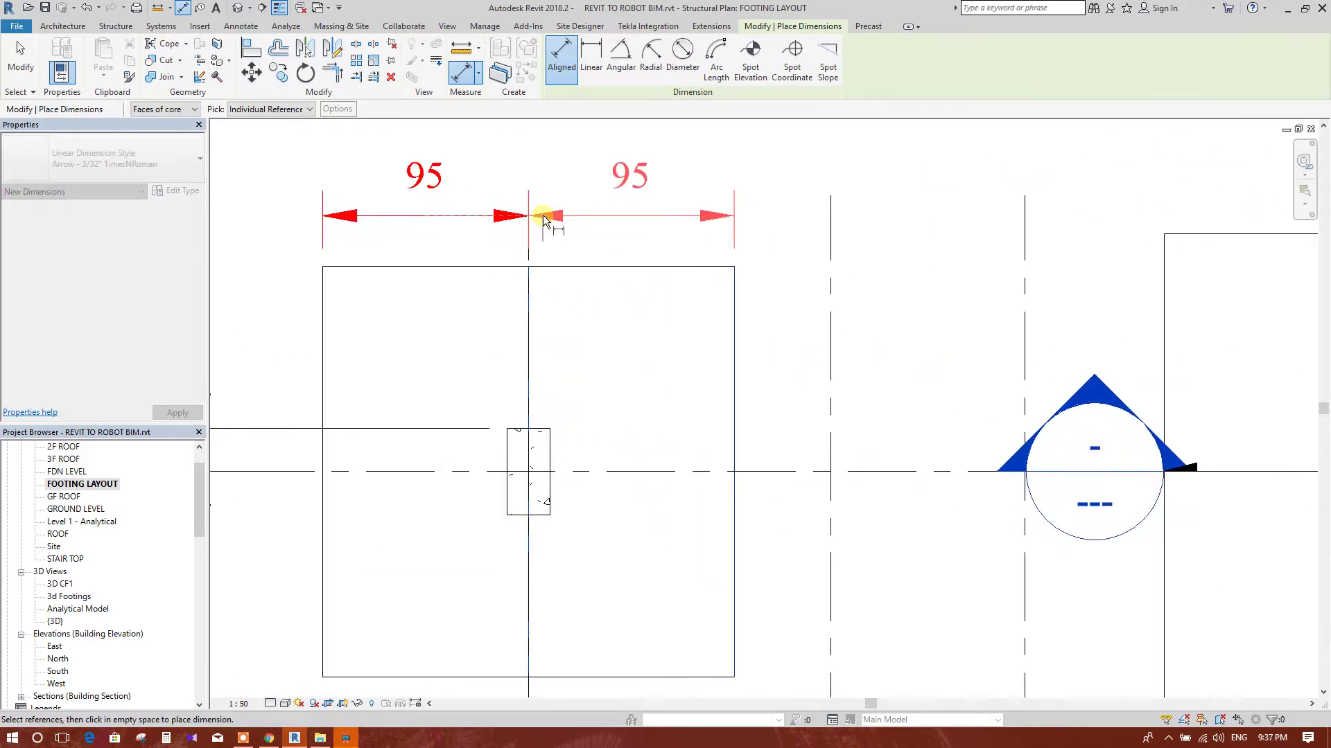
{"action": "left_click", "coordinate": [564, 215]}
{"action": "scroll", "coordinate": [576, 236], "scroll_direction": "down", "scroll_amount": 3}
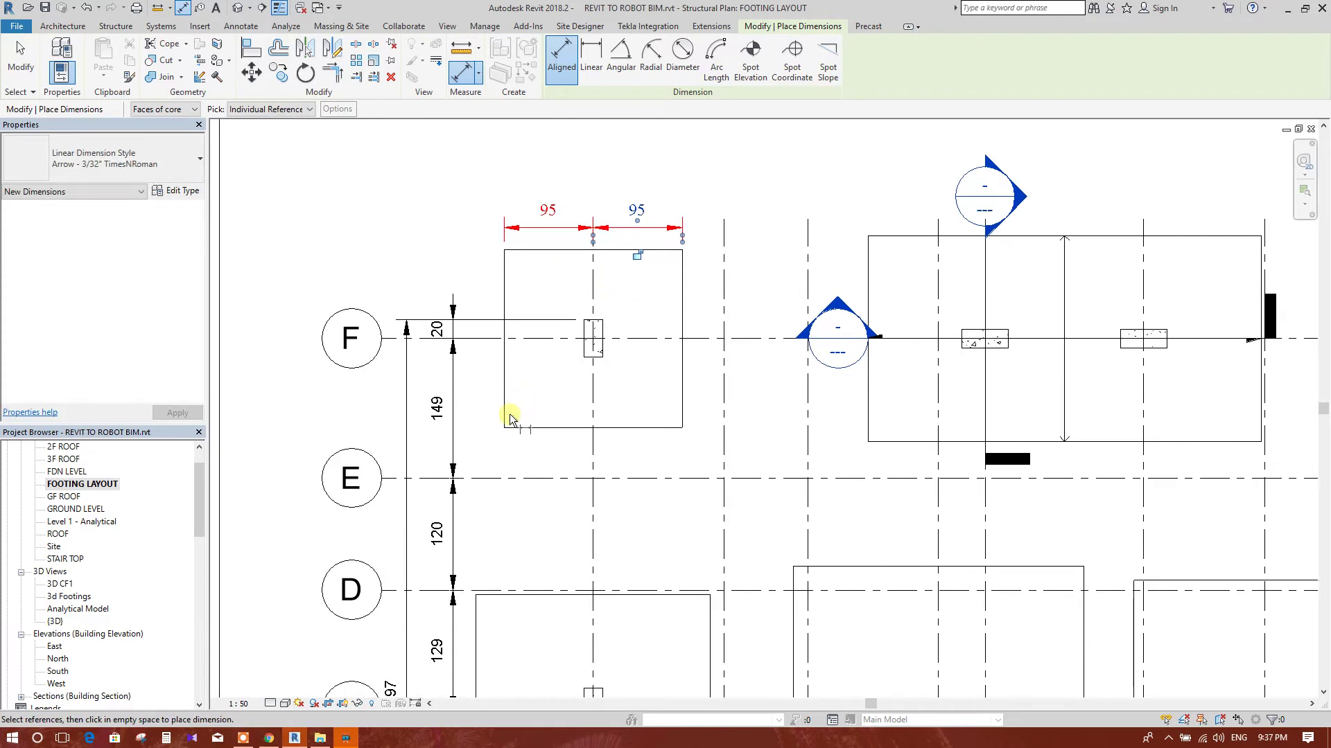
Step: Dimension the lower and upper halves of the F-1 footing's height from its horizontal centerline, placing both along its left side
{"action": "left_click", "coordinate": [515, 422]}
{"action": "left_click", "coordinate": [515, 339]}
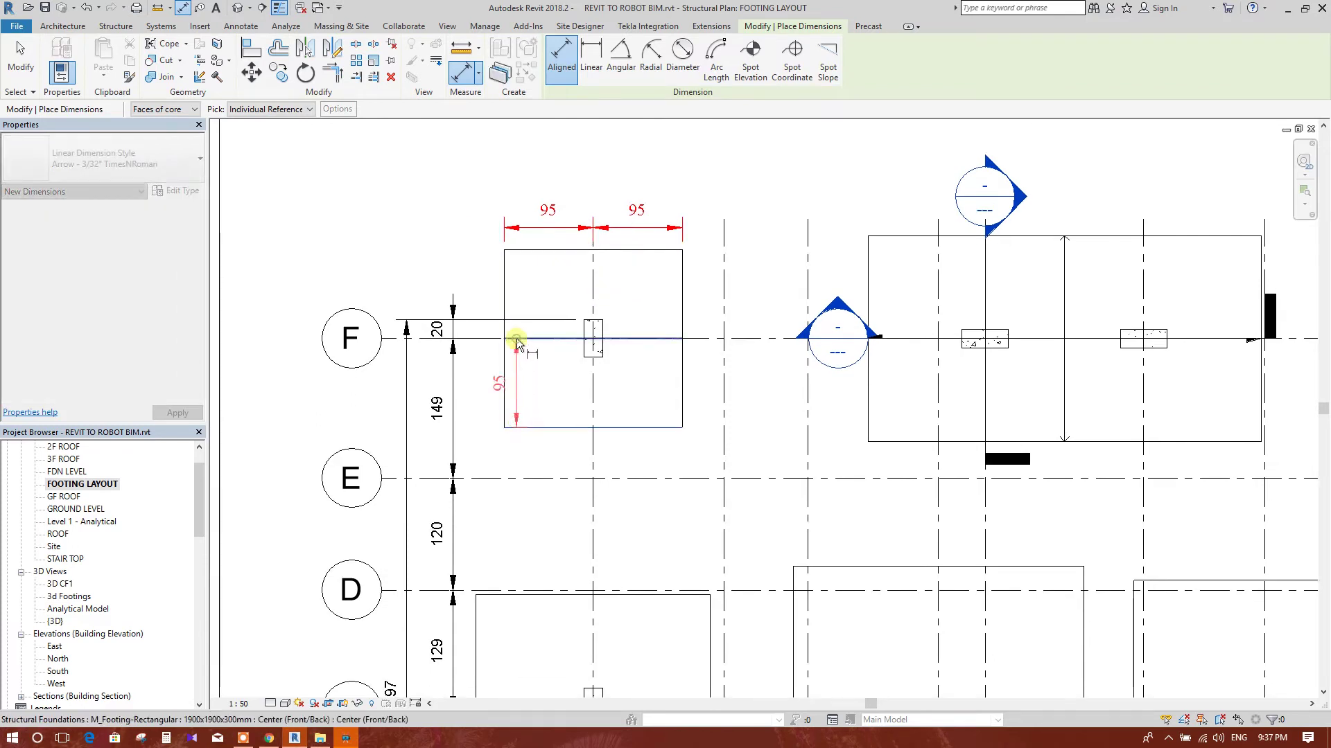
{"action": "scroll", "coordinate": [495, 373], "scroll_direction": "up", "scroll_amount": 2}
{"action": "left_click", "coordinate": [485, 371]}
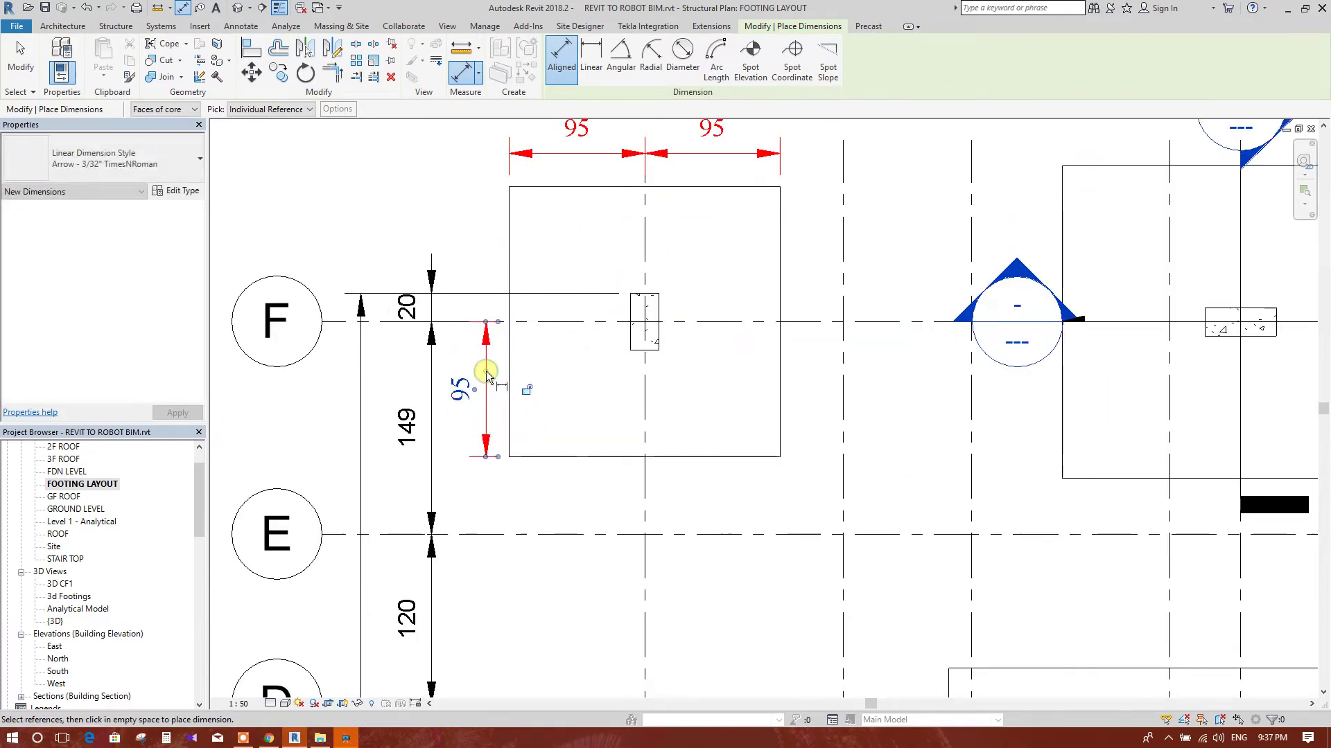
{"action": "left_click", "coordinate": [527, 320]}
{"action": "left_click", "coordinate": [529, 187]}
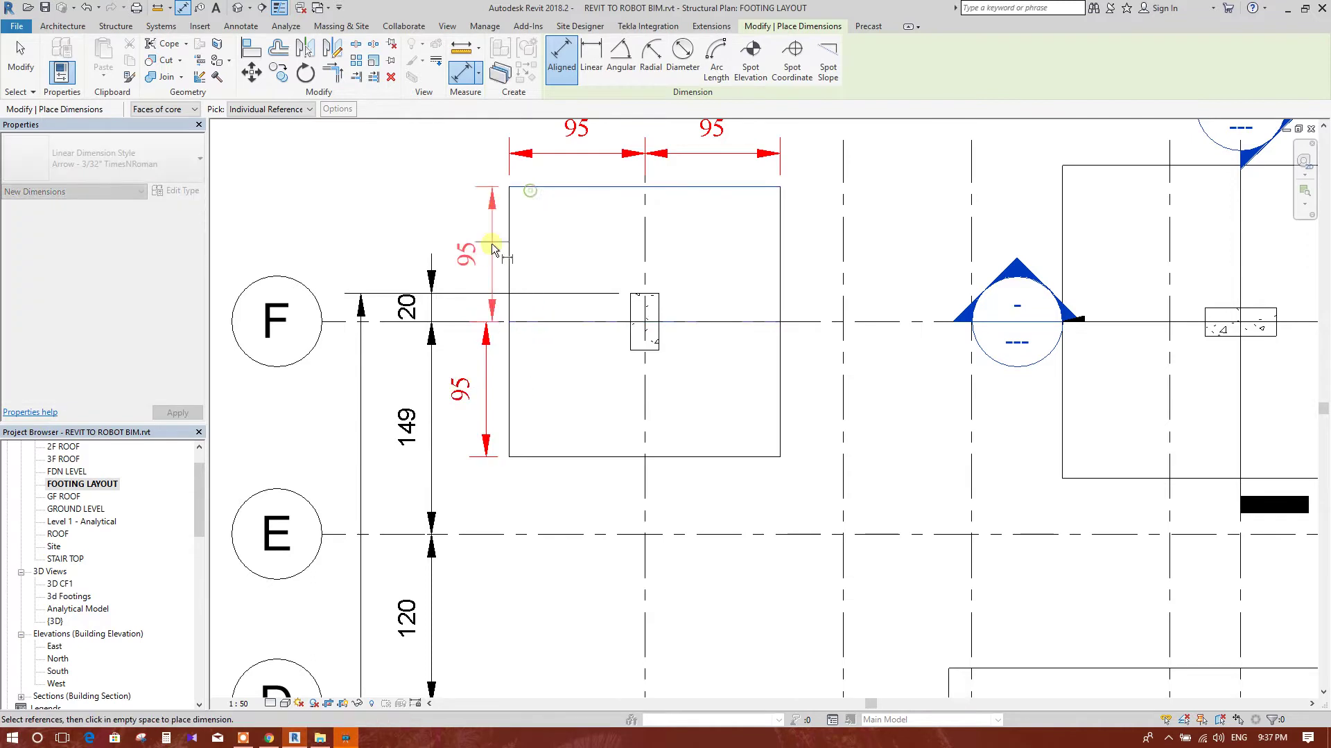
{"action": "left_click", "coordinate": [485, 297]}
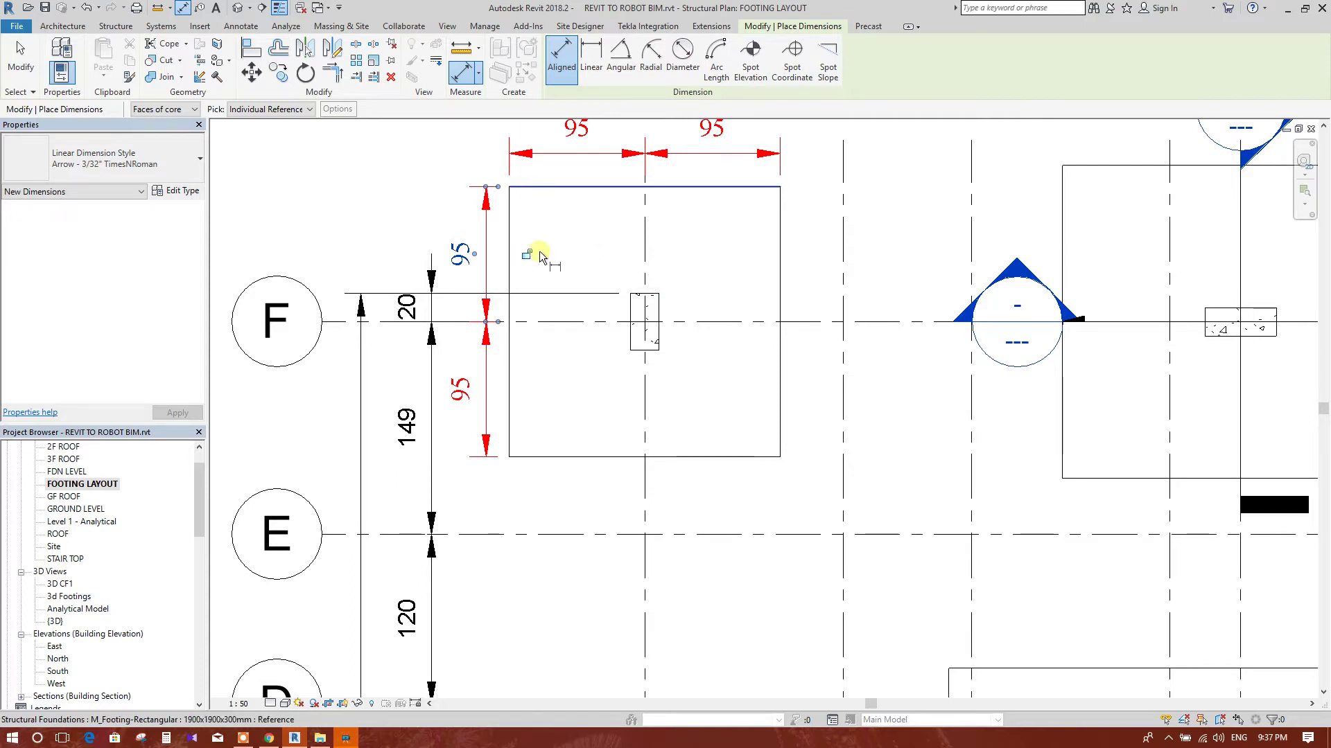
Step: Dimension the right and left halves of the width of the footing at grids C and 1, placing both above it in line
{"action": "scroll", "coordinate": [544, 261], "scroll_direction": "down", "scroll_amount": 2}
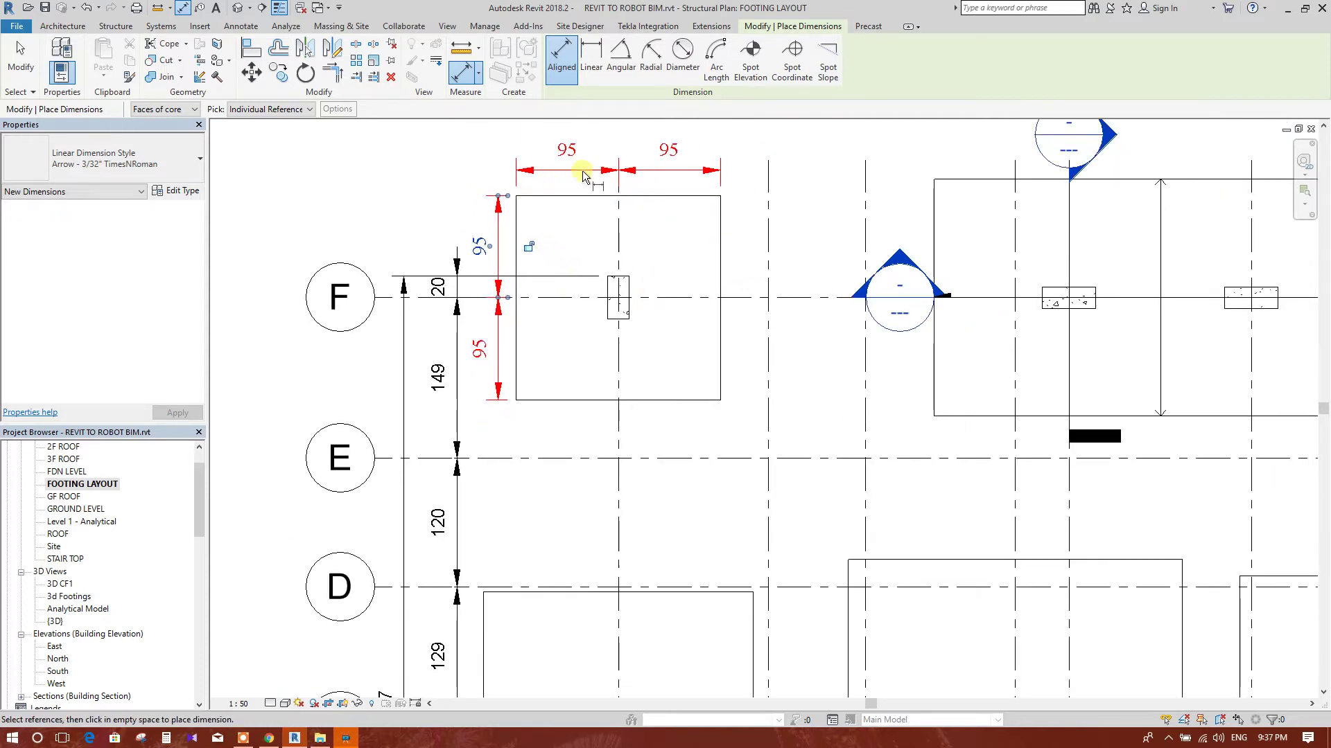
{"action": "middle_click_drag", "start_coordinate": [686, 222], "coordinate": [685, 233]}
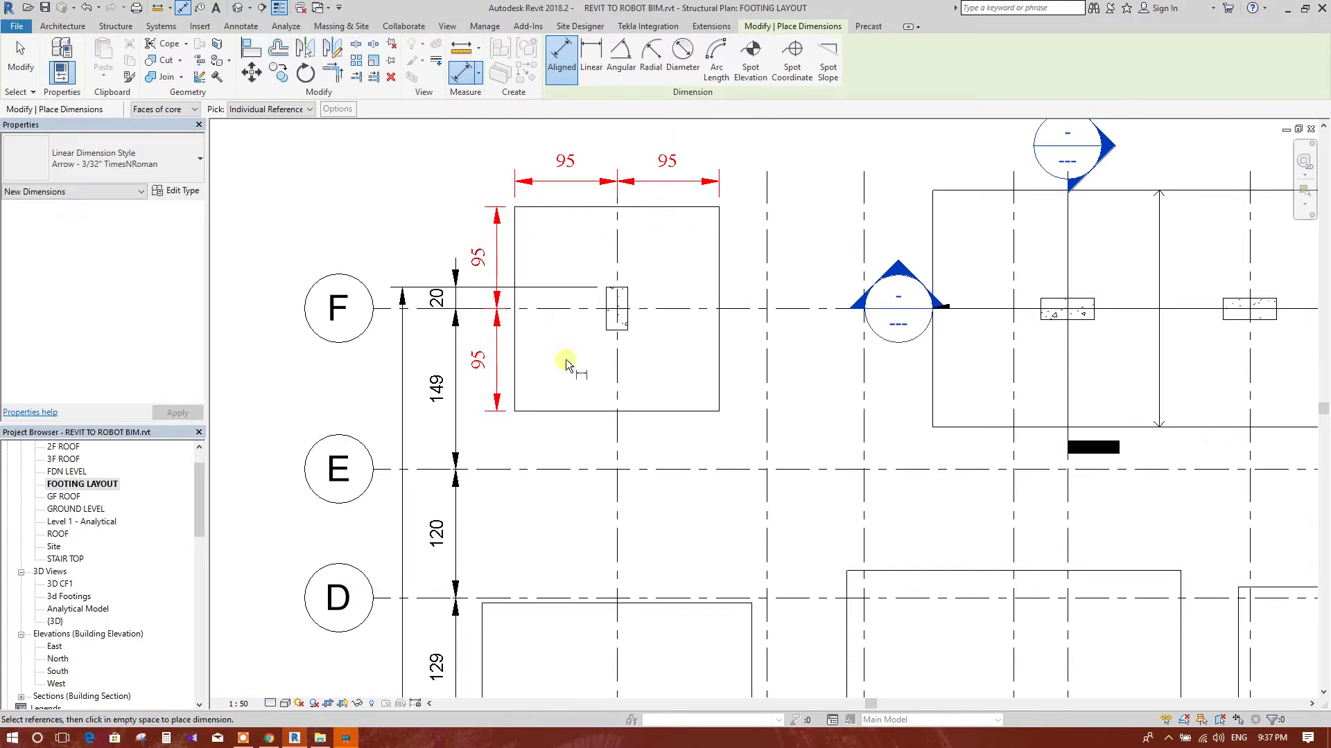
{"action": "middle_click_drag", "start_coordinate": [574, 341], "coordinate": [560, 367]}
{"action": "middle_click_drag", "start_coordinate": [640, 431], "coordinate": [517, 387]}
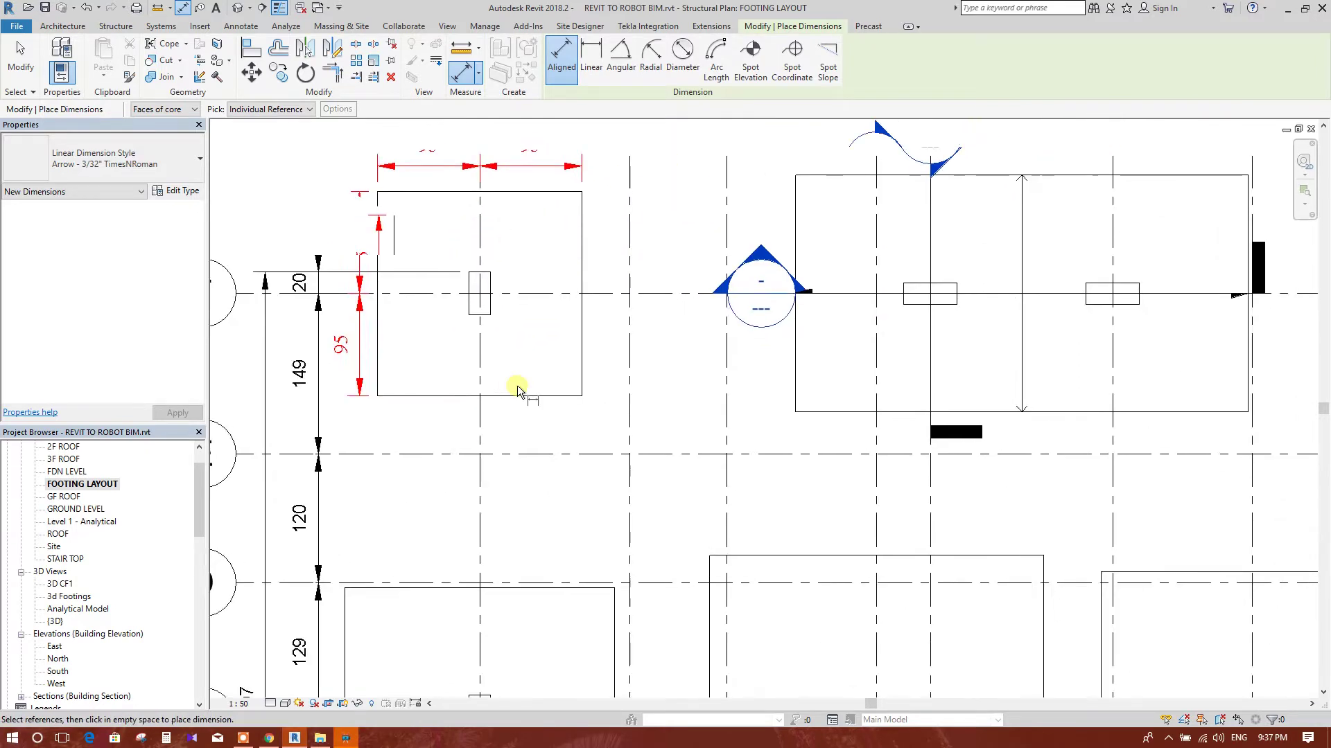
{"action": "scroll", "coordinate": [517, 387], "scroll_direction": "down", "scroll_amount": 1}
{"action": "middle_click_drag", "start_coordinate": [569, 479], "coordinate": [610, 367]}
{"action": "scroll", "coordinate": [536, 443], "scroll_direction": "up", "scroll_amount": 2}
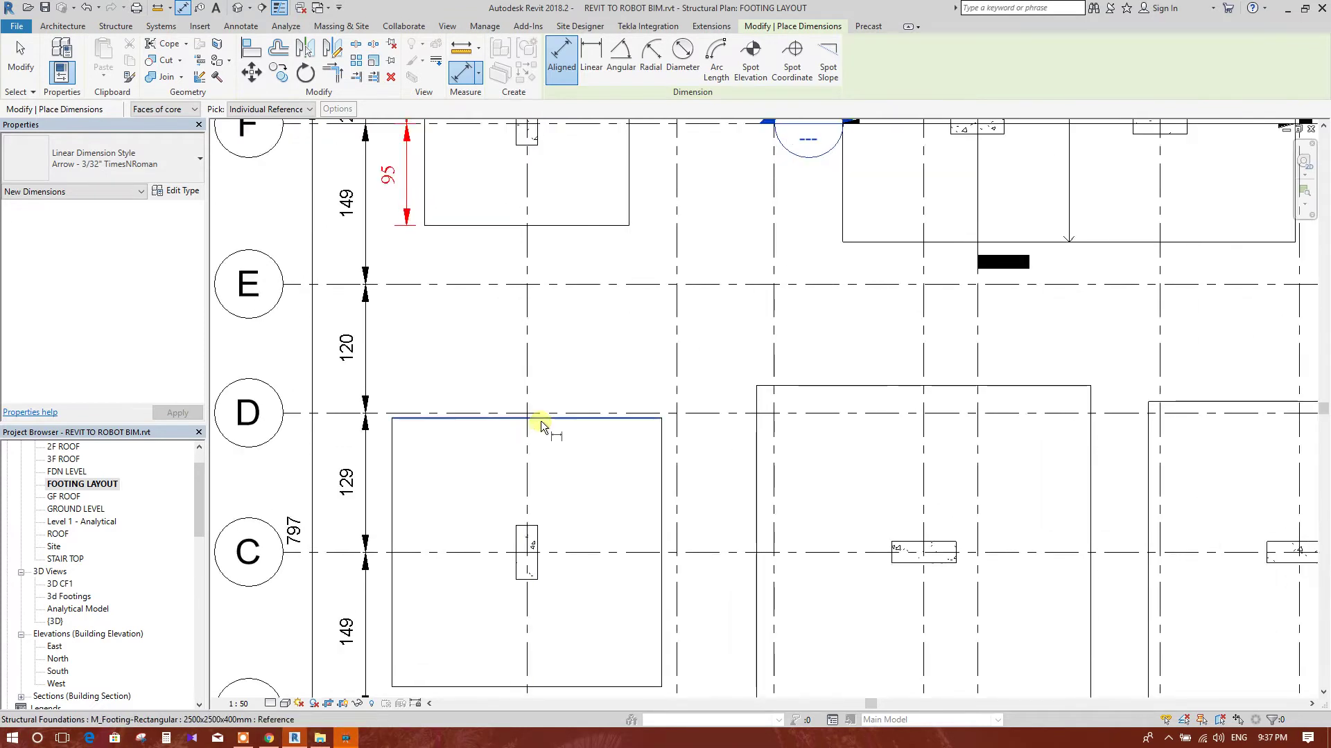
{"action": "left_click", "coordinate": [526, 430]}
{"action": "left_click", "coordinate": [664, 448]}
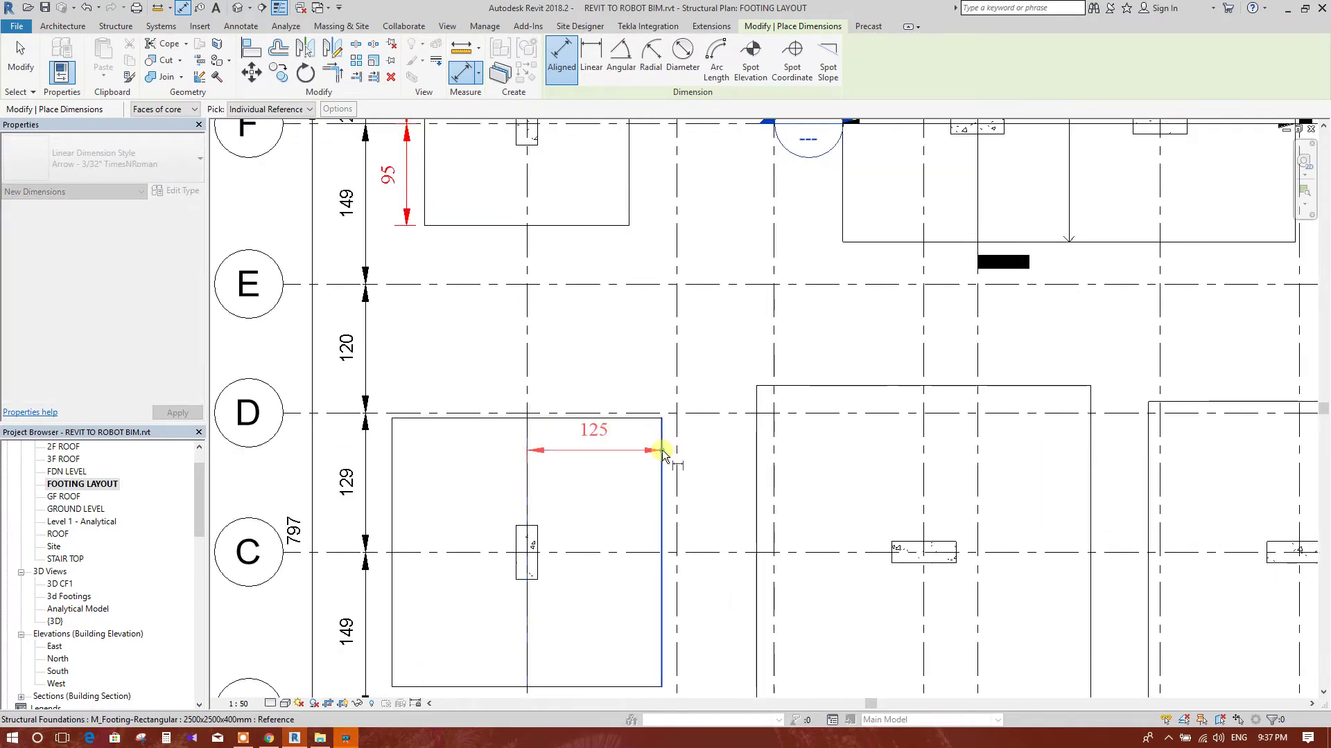
{"action": "left_click", "coordinate": [584, 389]}
{"action": "left_click", "coordinate": [526, 427]}
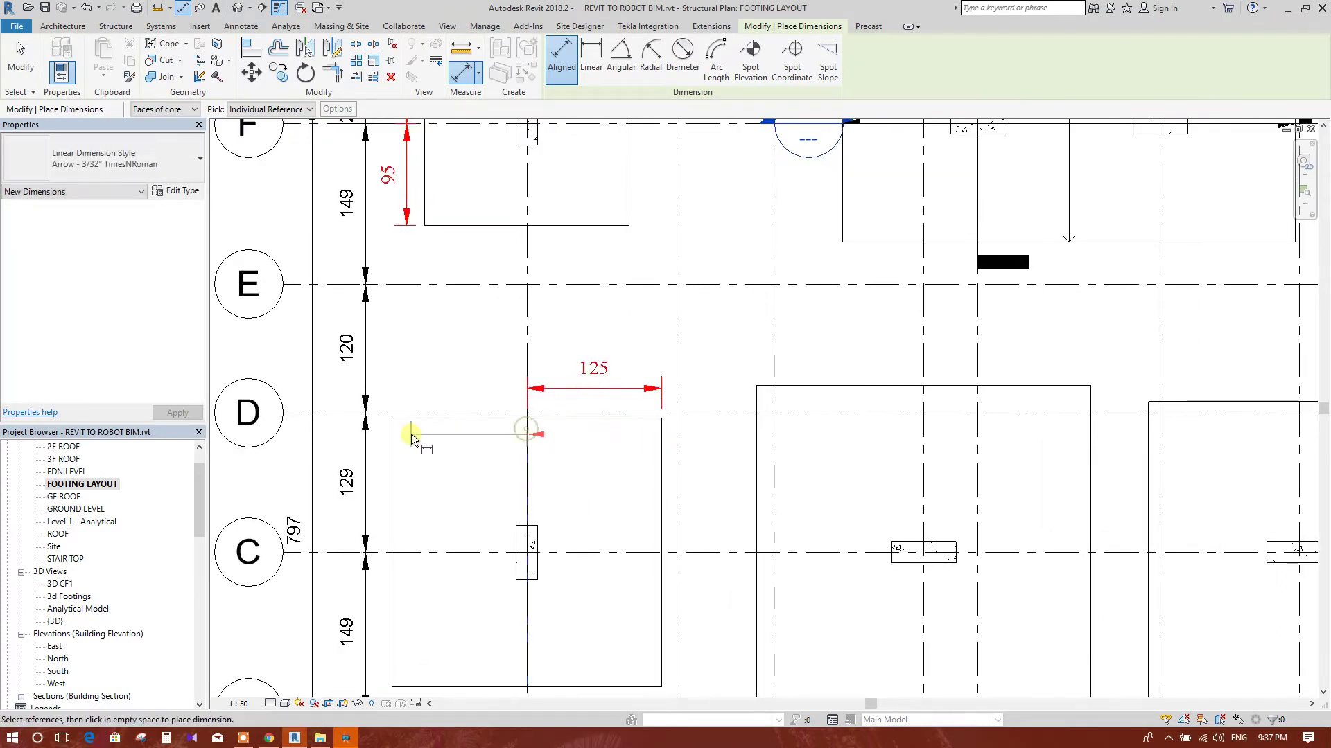
{"action": "left_click", "coordinate": [392, 438]}
{"action": "scroll", "coordinate": [488, 385], "scroll_direction": "up", "scroll_amount": 1}
{"action": "left_click", "coordinate": [504, 392]}
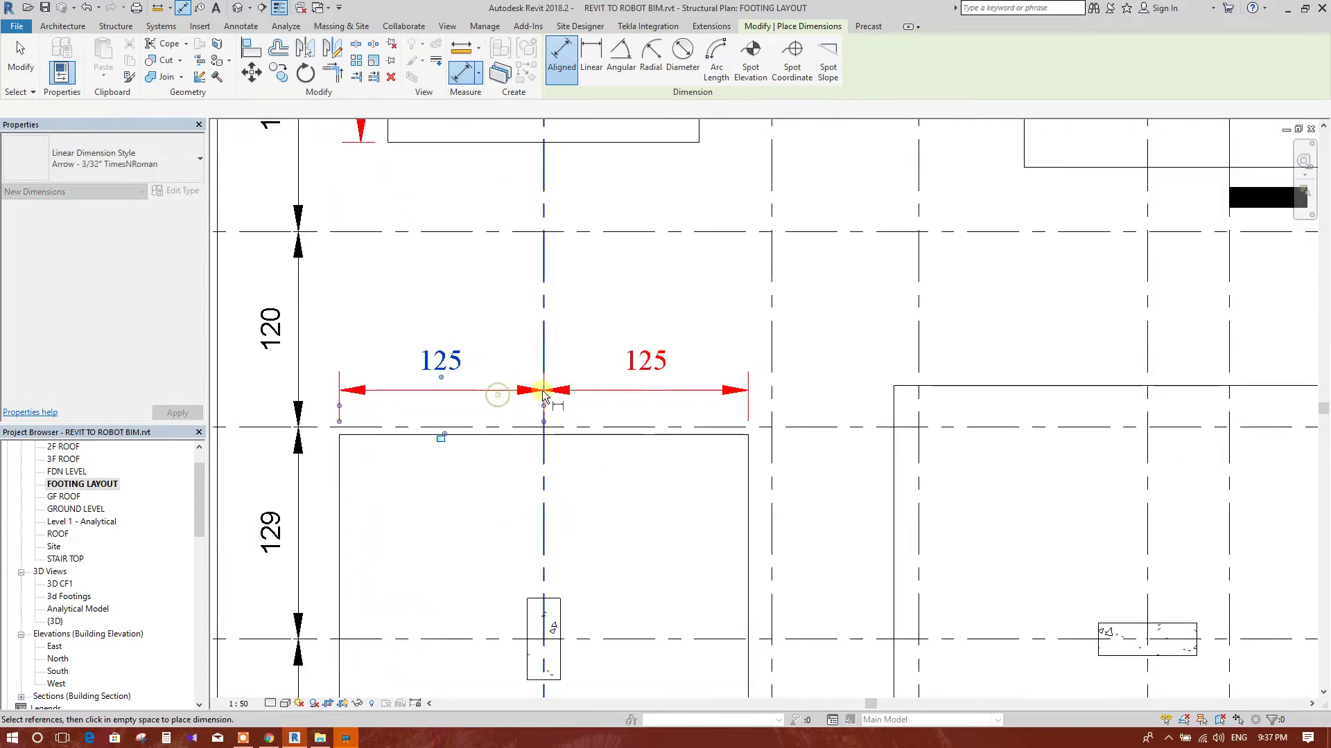
Step: Dimension the upper and lower halves of the C-1 footing's height from its horizontal centerline, placing both along its right side
{"action": "scroll", "coordinate": [681, 411], "scroll_direction": "down", "scroll_amount": 1}
{"action": "middle_click_drag", "start_coordinate": [681, 411], "coordinate": [682, 374]}
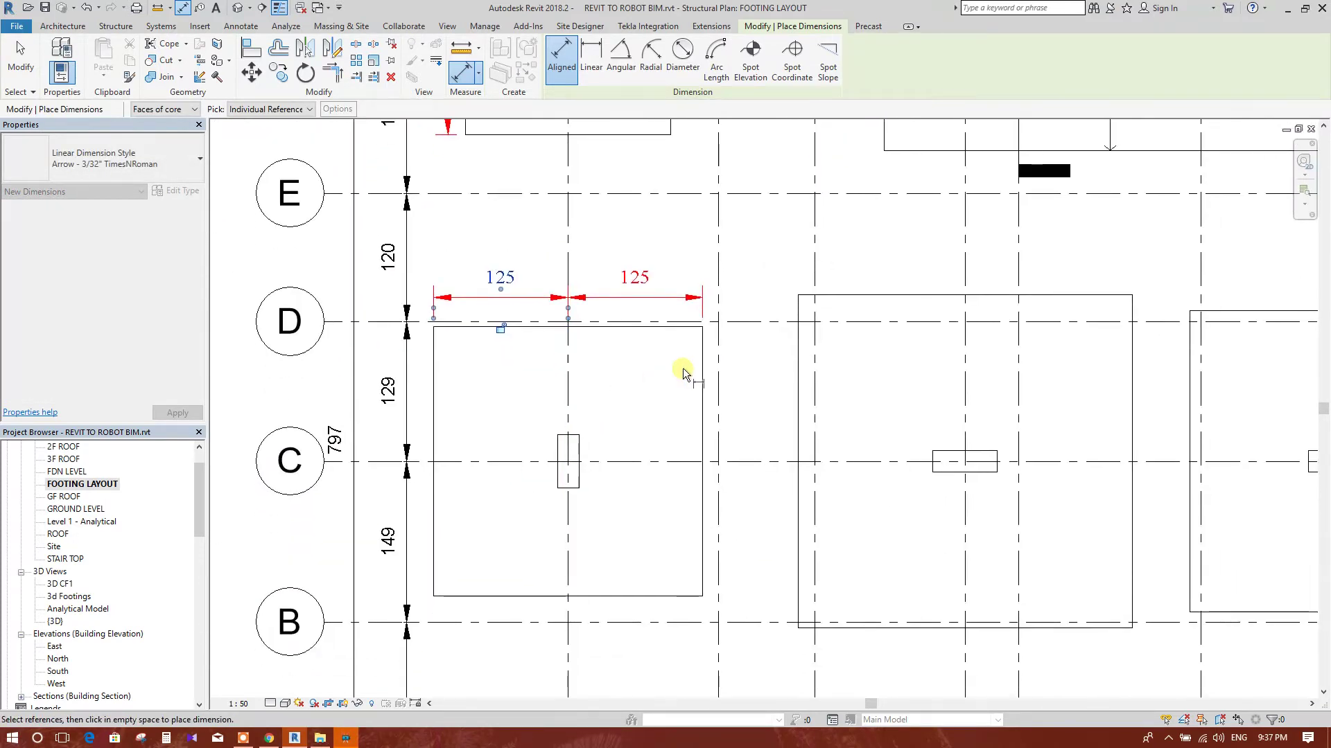
{"action": "left_click", "coordinate": [693, 460]}
{"action": "left_click", "coordinate": [693, 329]}
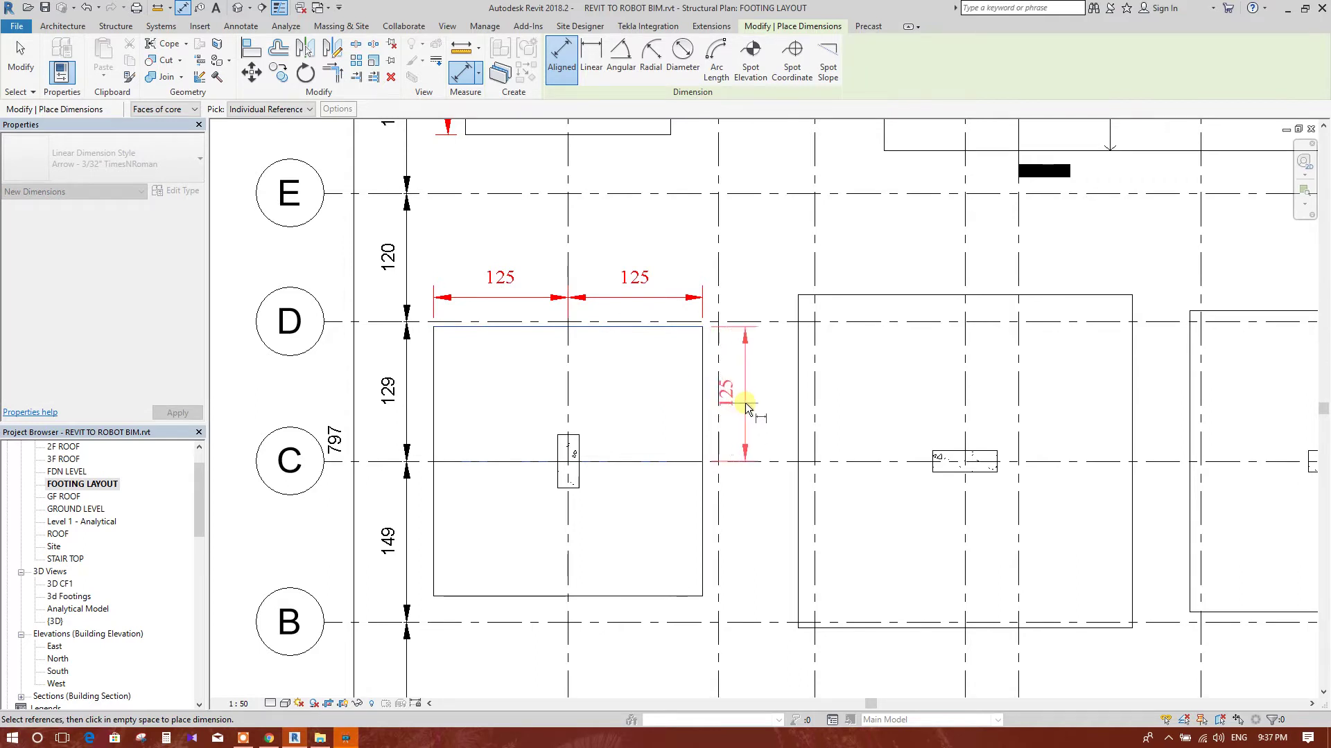
{"action": "left_click", "coordinate": [747, 403]}
{"action": "middle_click_drag", "start_coordinate": [739, 485], "coordinate": [684, 384]}
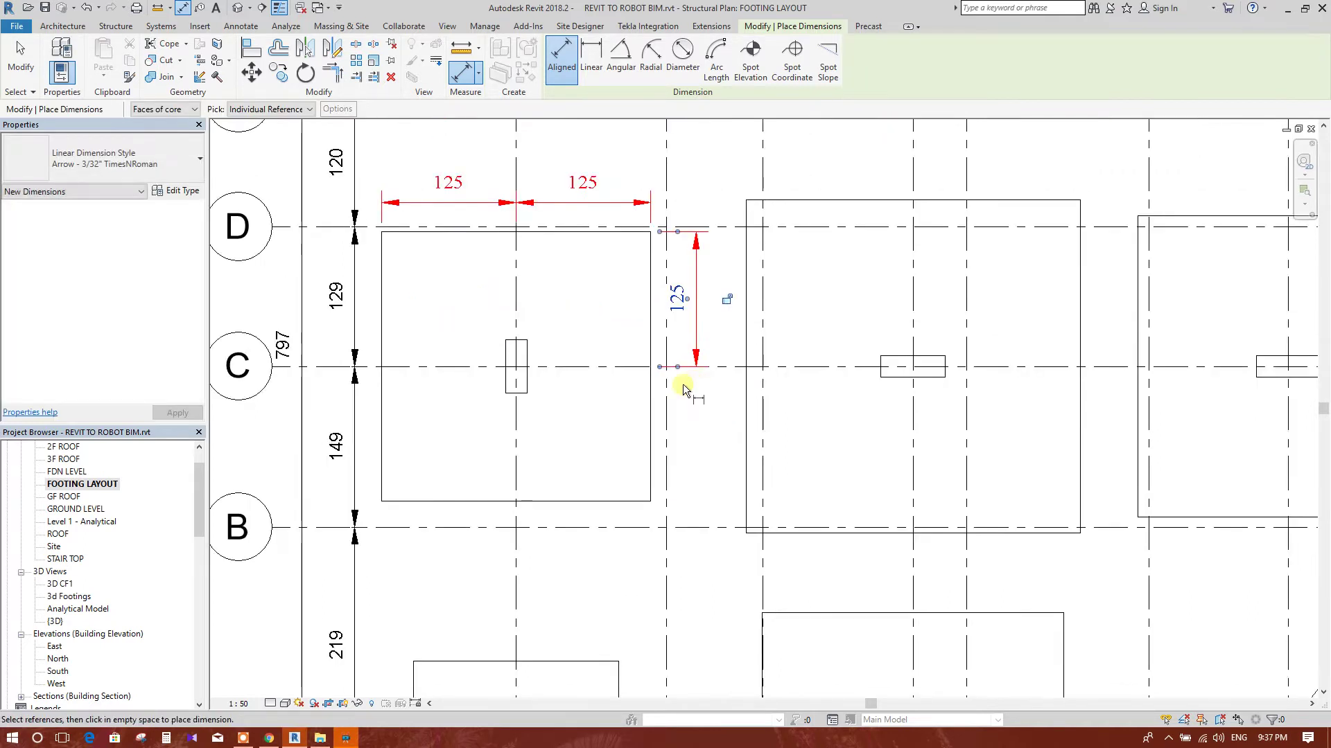
{"action": "left_click", "coordinate": [638, 367]}
{"action": "left_click", "coordinate": [634, 500]}
{"action": "scroll", "coordinate": [652, 457], "scroll_direction": "up", "scroll_amount": 2}
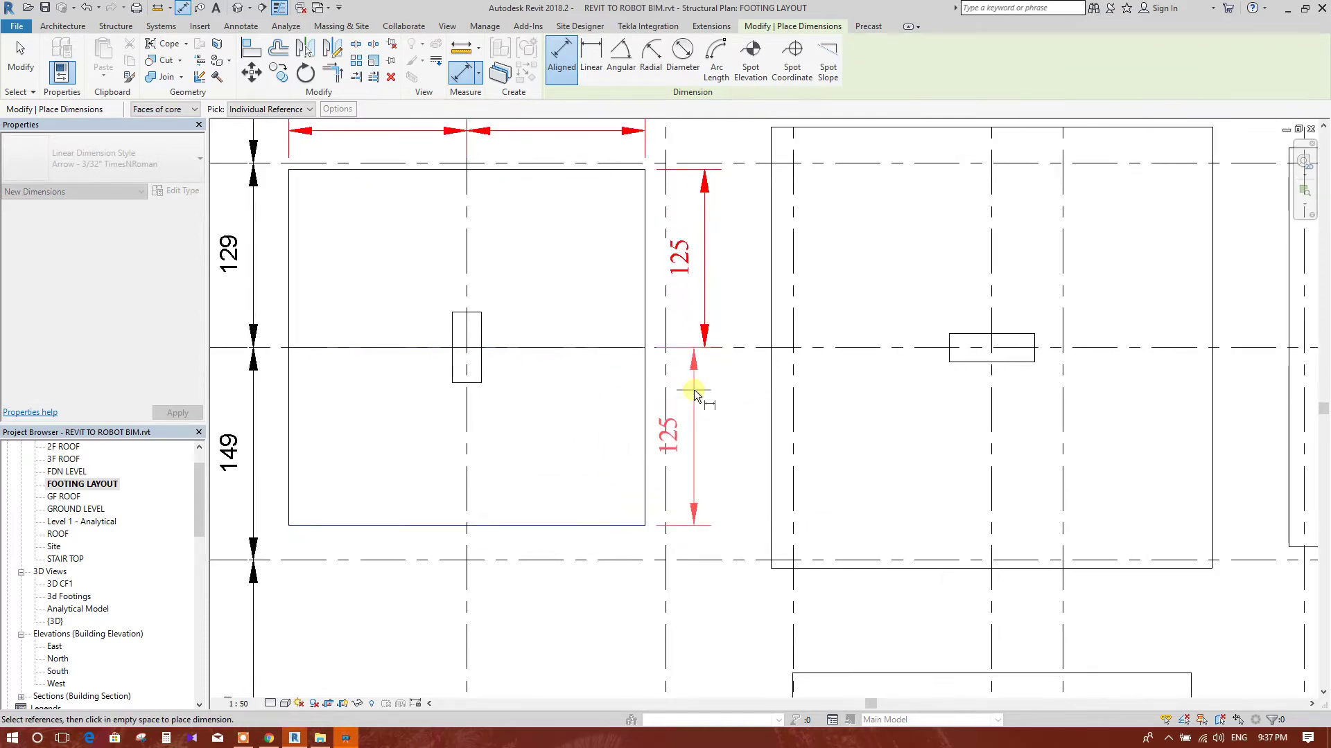
{"action": "left_click", "coordinate": [702, 401]}
Step: Dimension the left and right halves of the width of the footing at grids A and 1, placing both above it in line
{"action": "scroll", "coordinate": [696, 430], "scroll_direction": "down", "scroll_amount": 3}
{"action": "middle_click_drag", "start_coordinate": [683, 466], "coordinate": [662, 354]}
{"action": "scroll", "coordinate": [602, 448], "scroll_direction": "up", "scroll_amount": 2}
{"action": "left_click", "coordinate": [556, 390]}
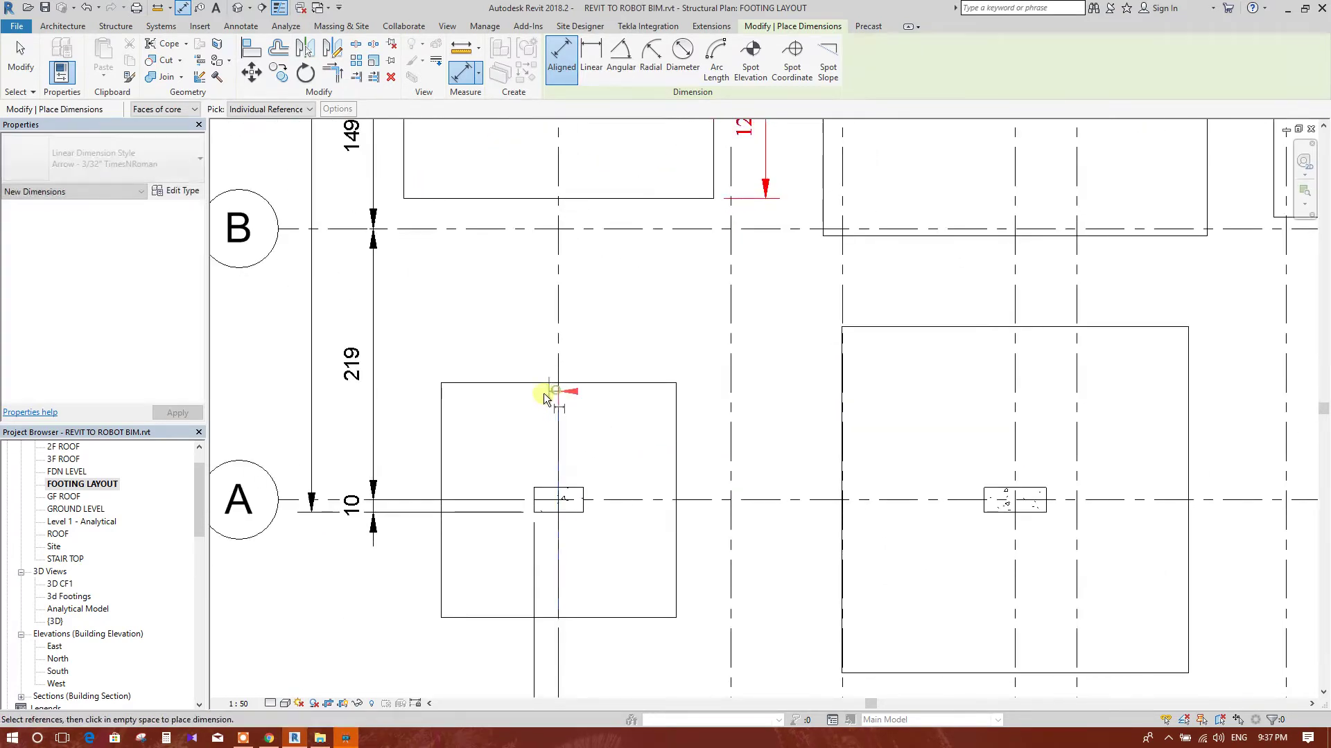
{"action": "left_click", "coordinate": [445, 413]}
{"action": "left_click", "coordinate": [485, 357]}
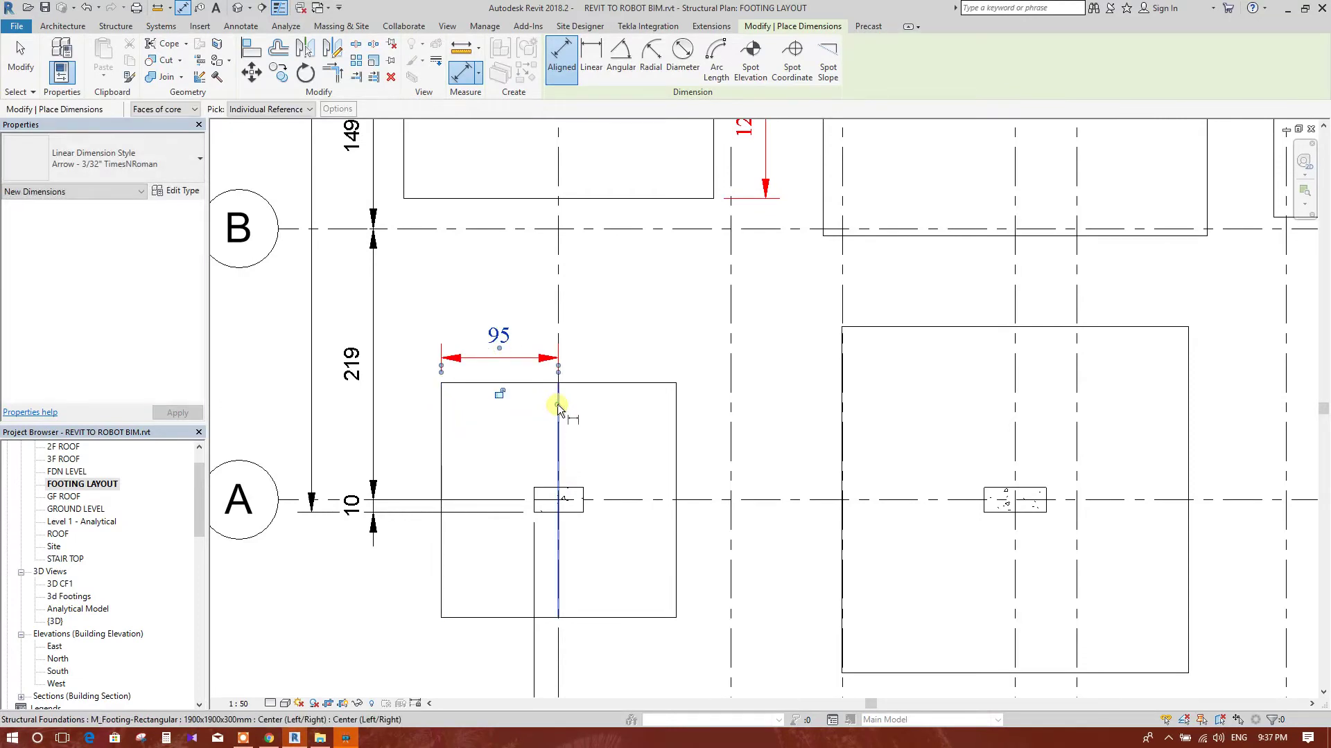
{"action": "left_click", "coordinate": [557, 405]}
{"action": "left_click", "coordinate": [672, 408]}
{"action": "left_click", "coordinate": [581, 364]}
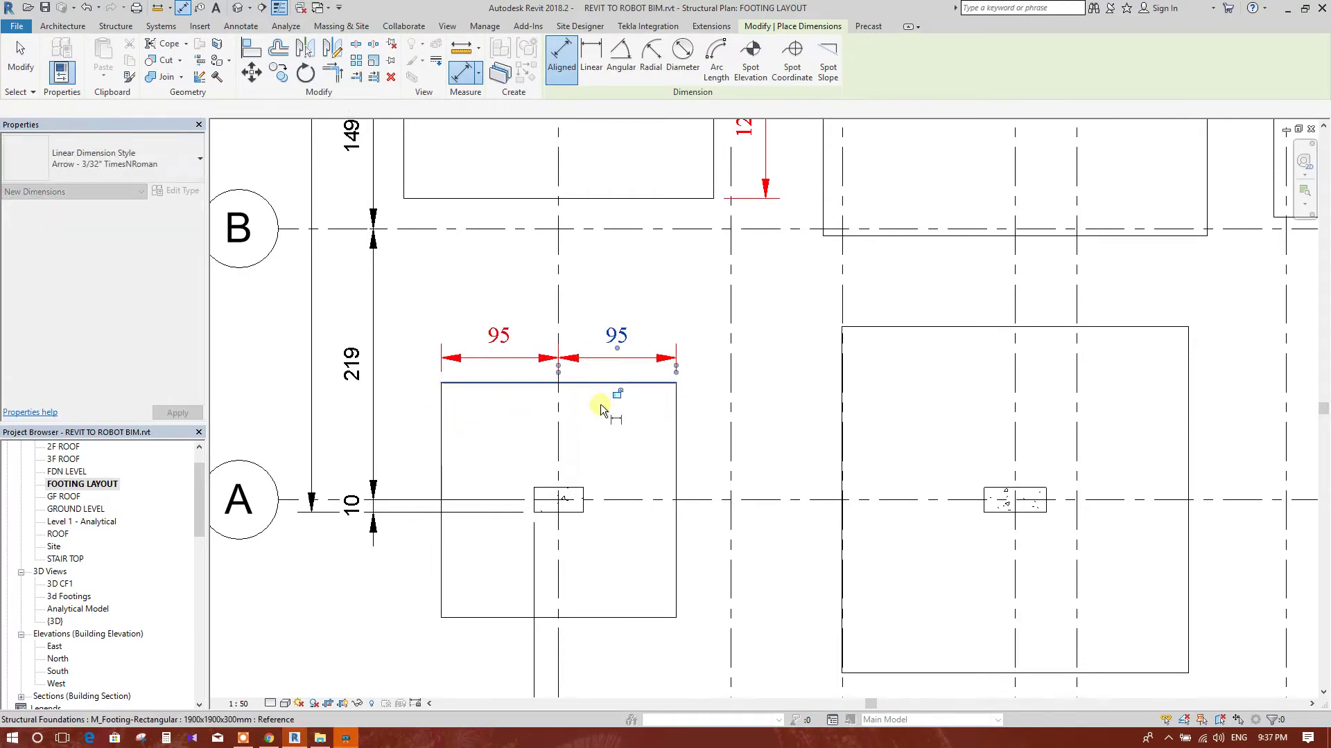
Step: Dimension the upper and lower halves of the A-1 footing's height from its horizontal centerline, placing both along its left side
{"action": "scroll", "coordinate": [600, 406], "scroll_direction": "down", "scroll_amount": 1}
{"action": "middle_click_drag", "start_coordinate": [600, 406], "coordinate": [665, 360]}
{"action": "left_click", "coordinate": [559, 431]}
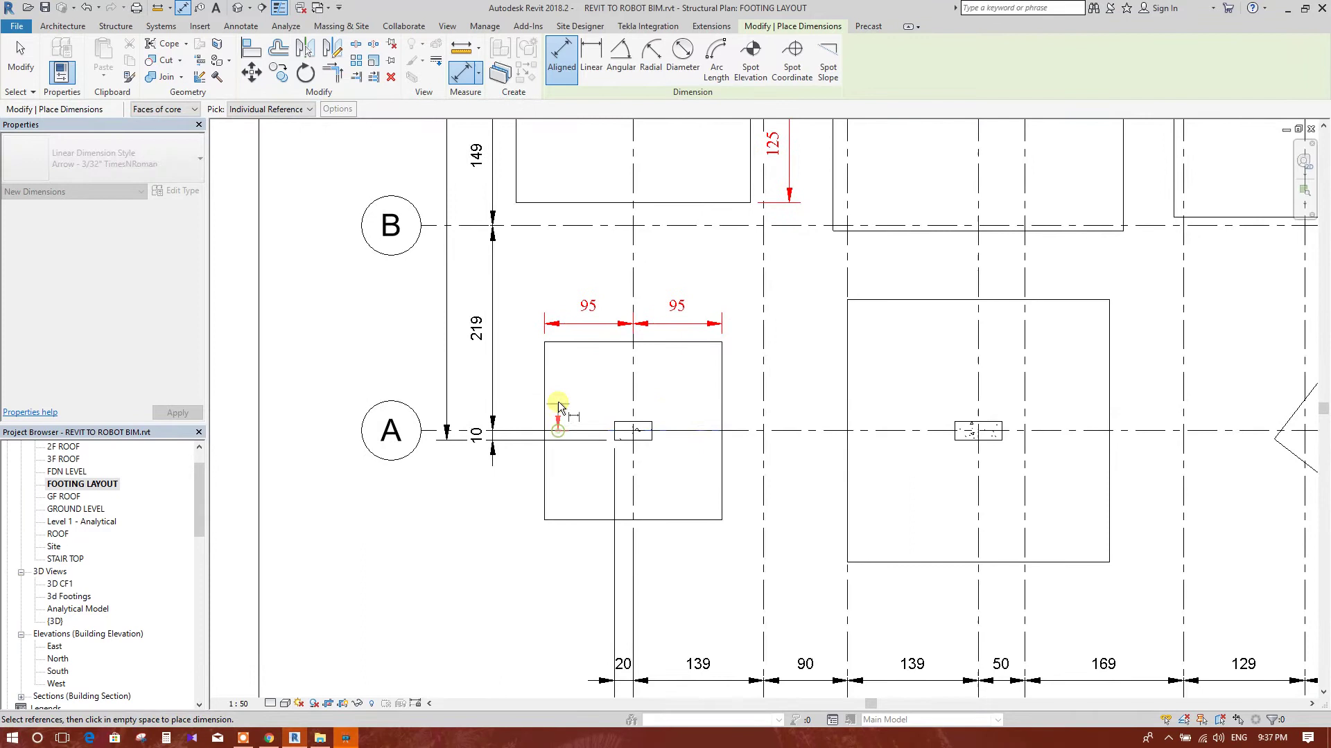
{"action": "left_click", "coordinate": [559, 344]}
{"action": "left_click", "coordinate": [522, 383]}
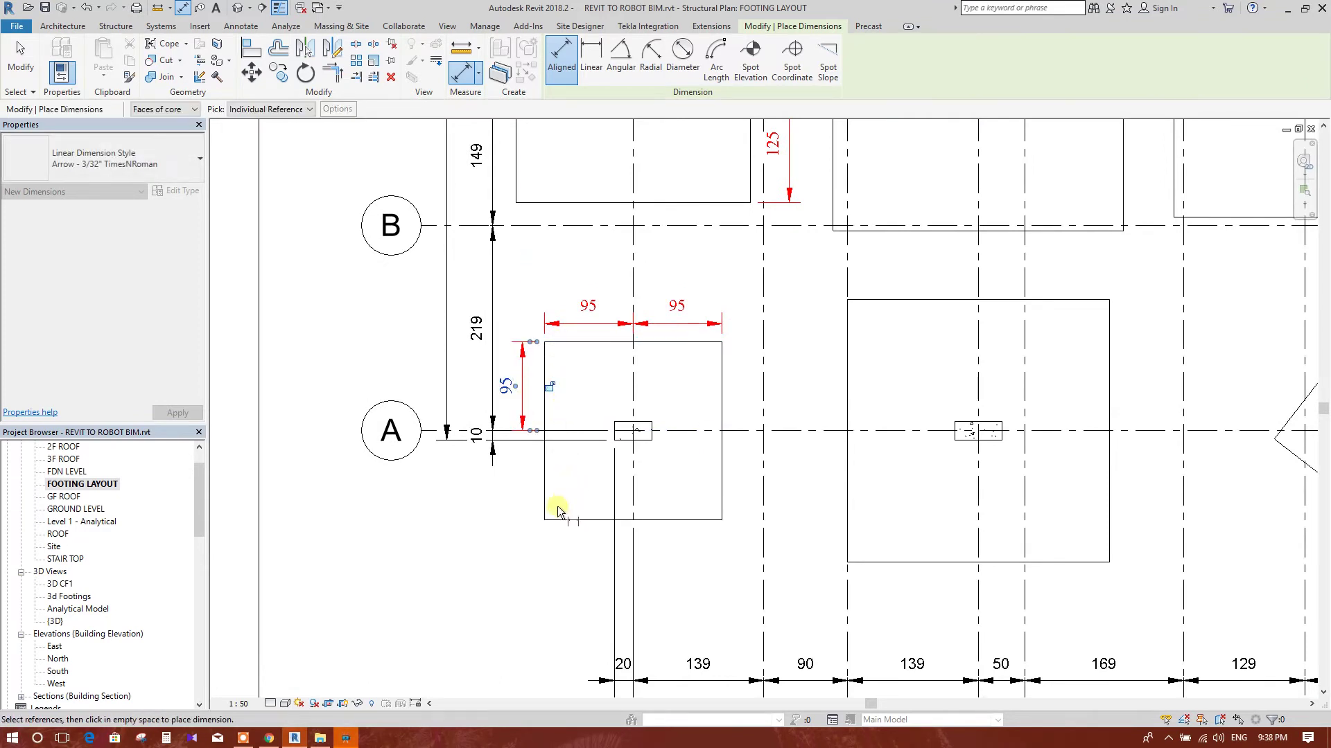
{"action": "left_click", "coordinate": [557, 519]}
{"action": "left_click", "coordinate": [563, 431]}
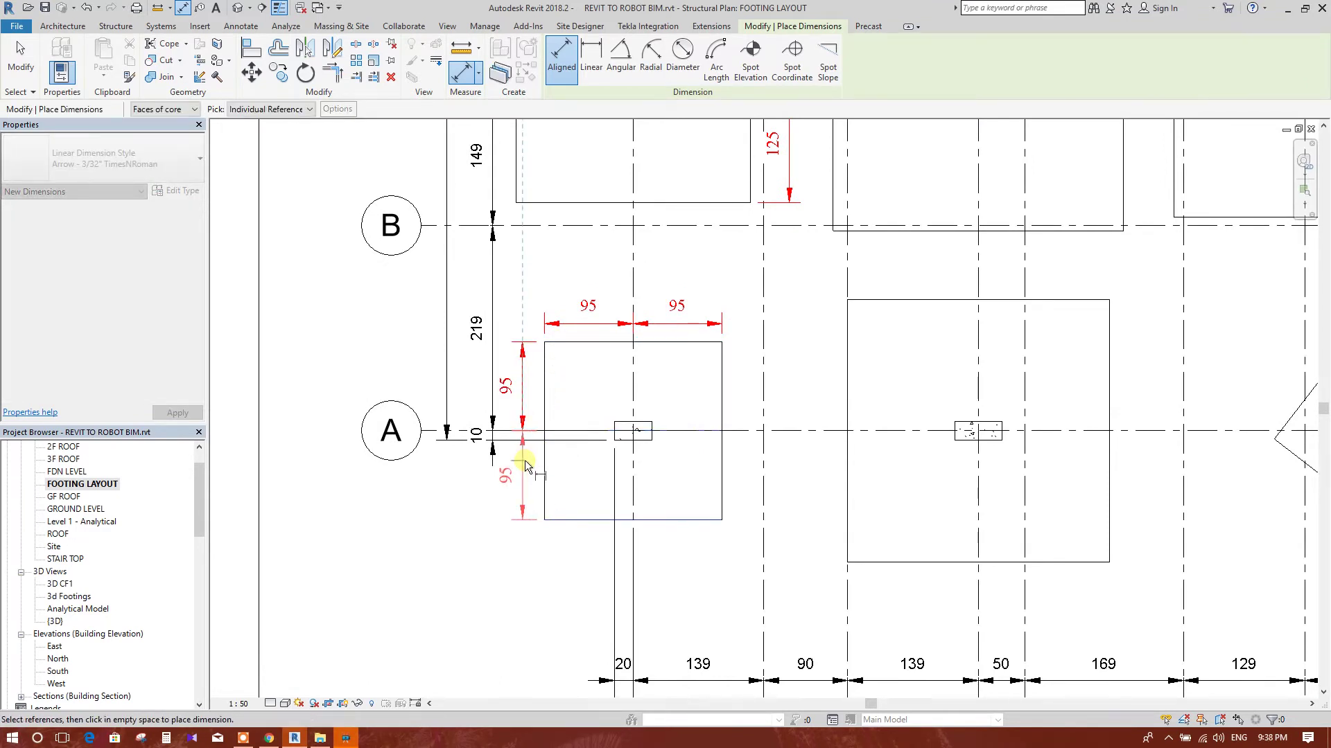
{"action": "left_click", "coordinate": [526, 465]}
Step: Dimension the next footing to the right on grid A from its left edge to its vertical centerline, placing the dimension below it
{"action": "scroll", "coordinate": [733, 449], "scroll_direction": "down", "scroll_amount": 2}
{"action": "middle_click_drag", "start_coordinate": [733, 448], "coordinate": [621, 451]}
{"action": "scroll", "coordinate": [621, 451], "scroll_direction": "up", "scroll_amount": 2}
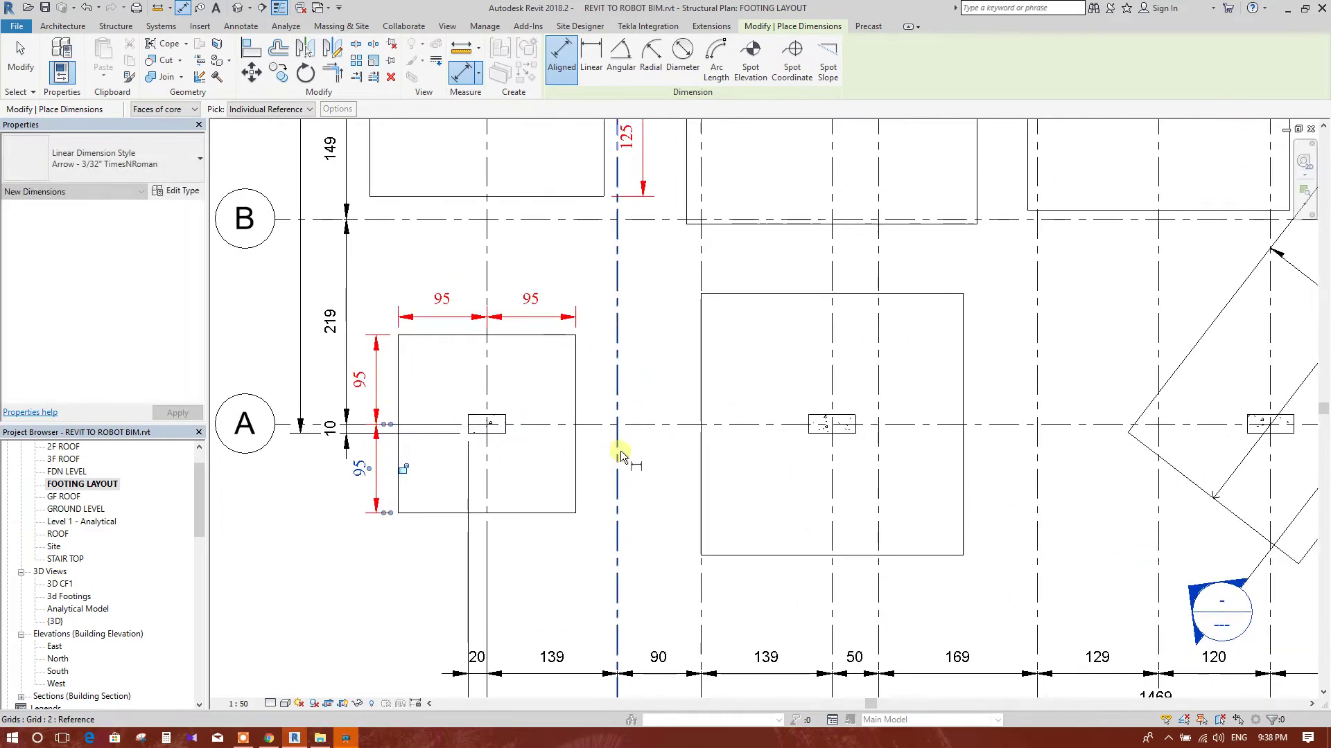
{"action": "left_click", "coordinate": [701, 495]}
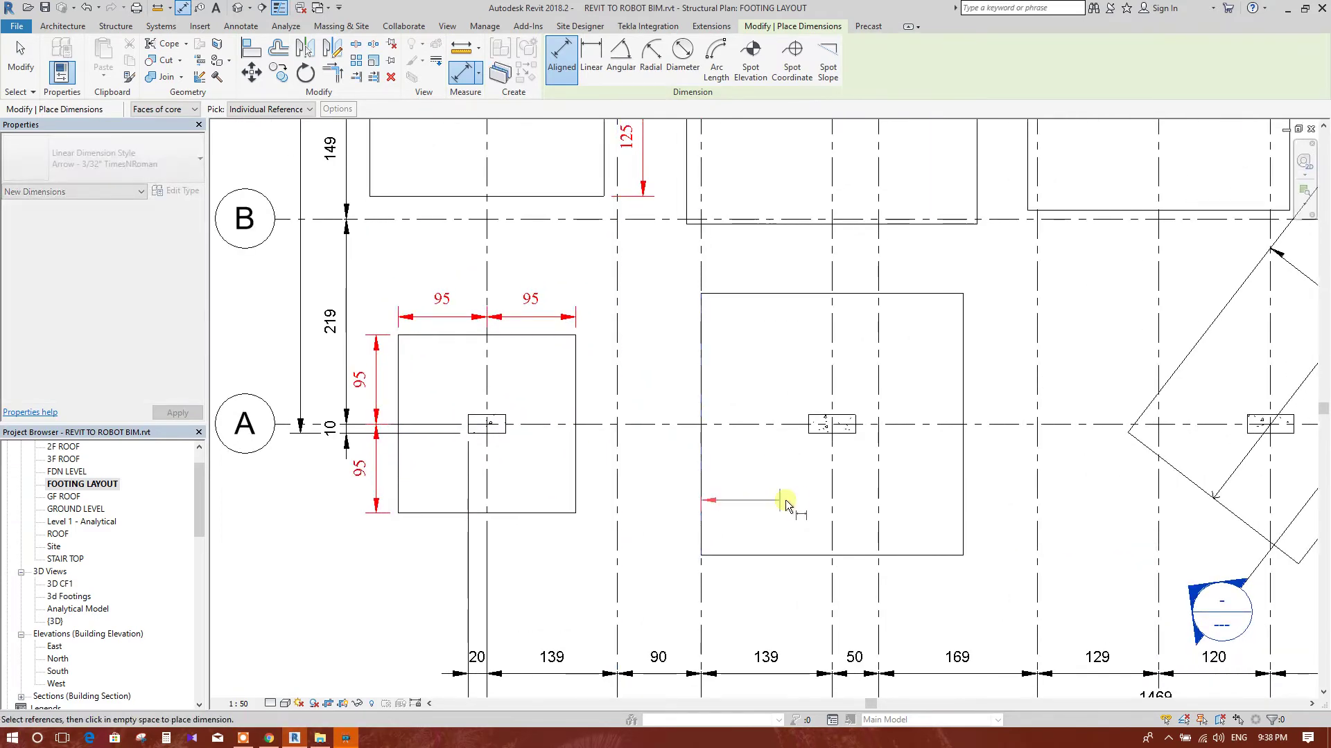
{"action": "left_click", "coordinate": [828, 493]}
{"action": "left_click", "coordinate": [764, 579]}
{"action": "scroll", "coordinate": [759, 548], "scroll_direction": "up", "scroll_amount": 2}
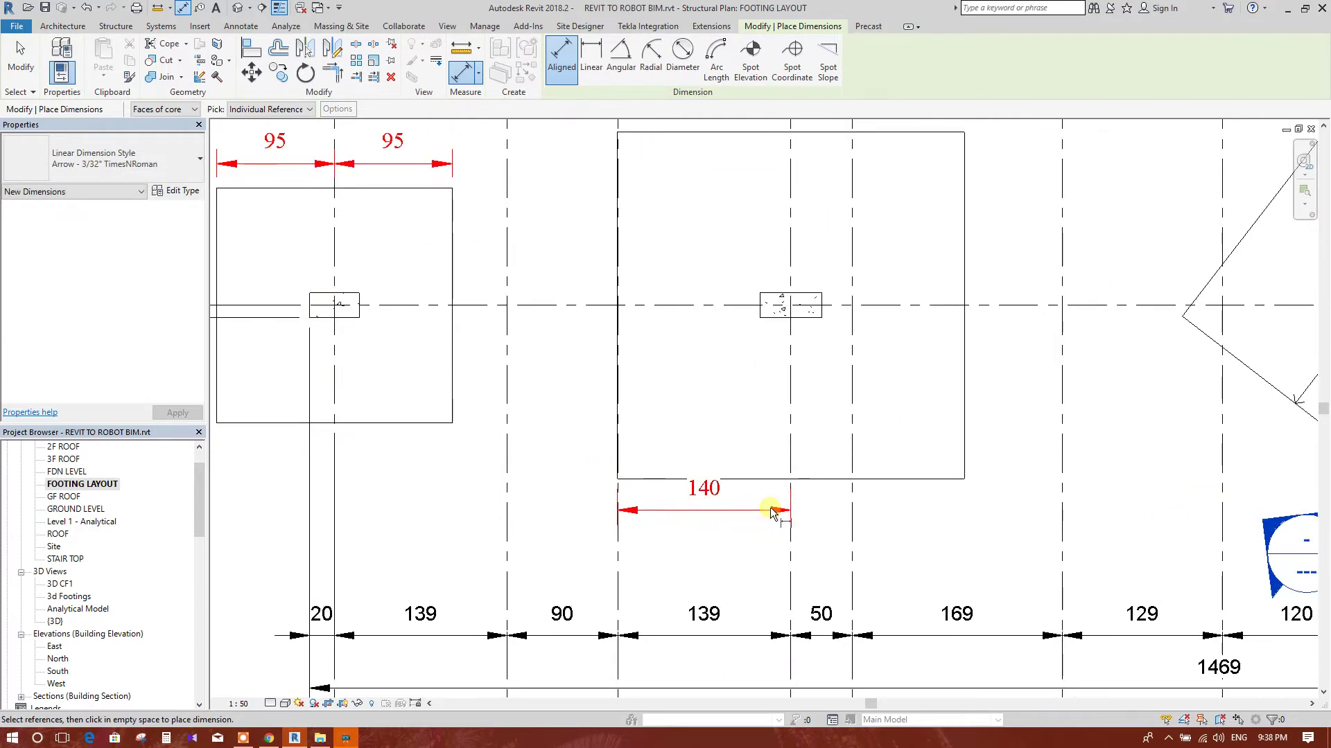
Step: Move the dimension below the A-4 footing slightly farther from the footing's lower edge
{"action": "key", "text": "Escape"}
{"action": "key", "text": "Escape"}
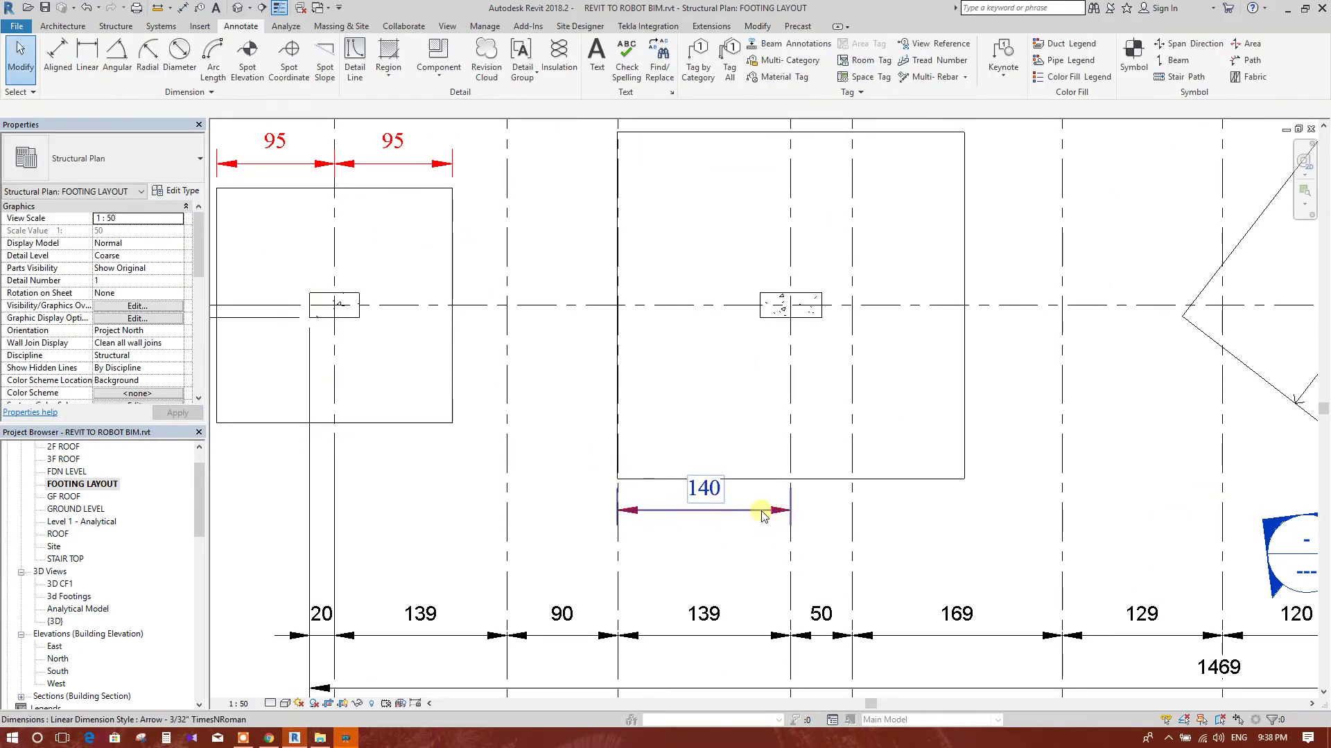
{"action": "left_click", "coordinate": [790, 512]}
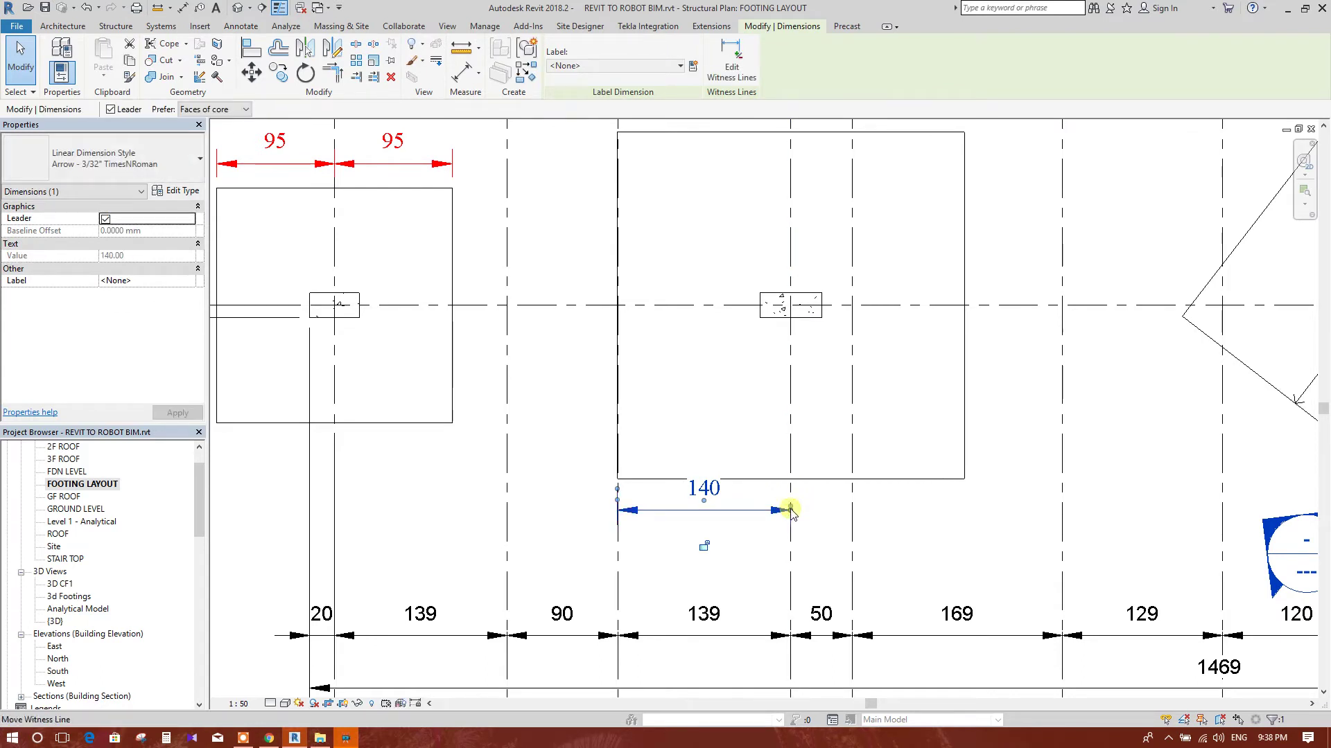
{"action": "left_click_drag", "start_coordinate": [795, 530], "coordinate": [790, 517]}
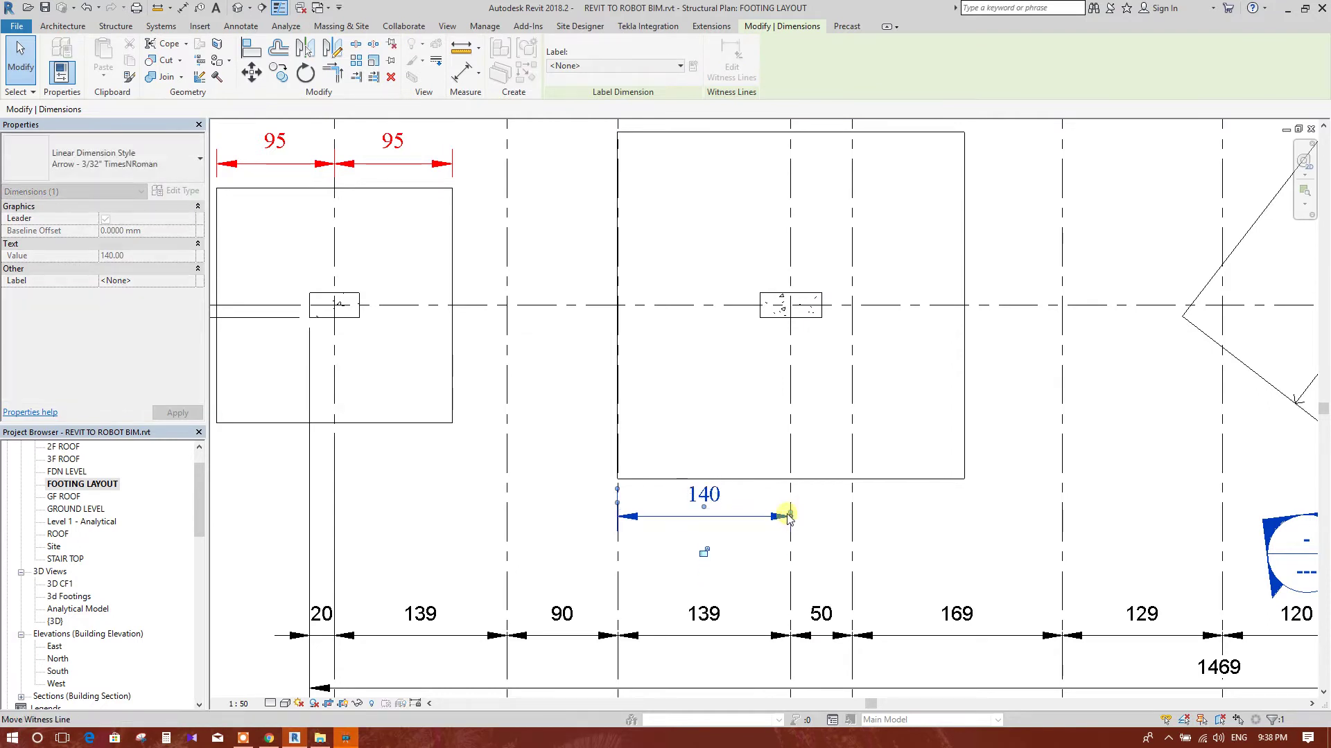
{"action": "left_click", "coordinate": [691, 411]}
{"action": "middle_click_drag", "start_coordinate": [817, 530], "coordinate": [782, 507]}
{"action": "scroll", "coordinate": [584, 485], "scroll_direction": "up", "scroll_amount": 3}
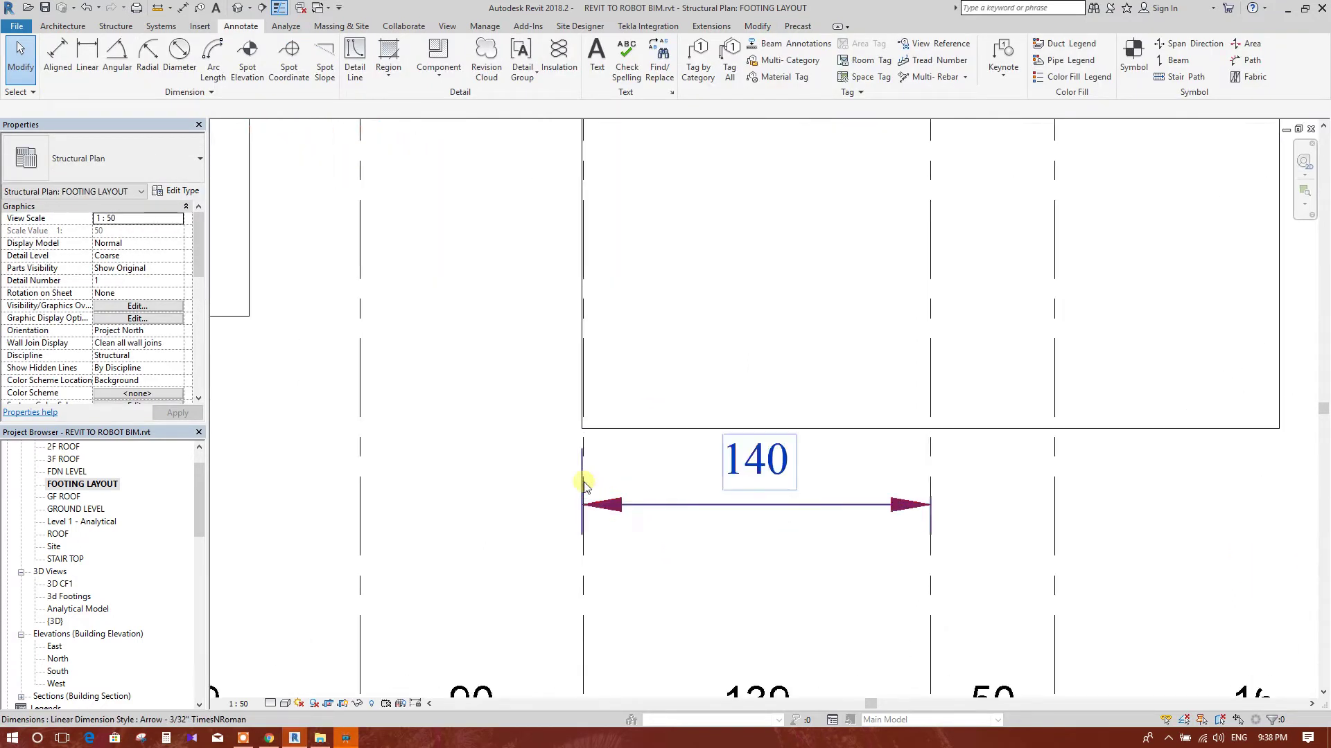
{"action": "scroll", "coordinate": [585, 485], "scroll_direction": "down", "scroll_amount": 2}
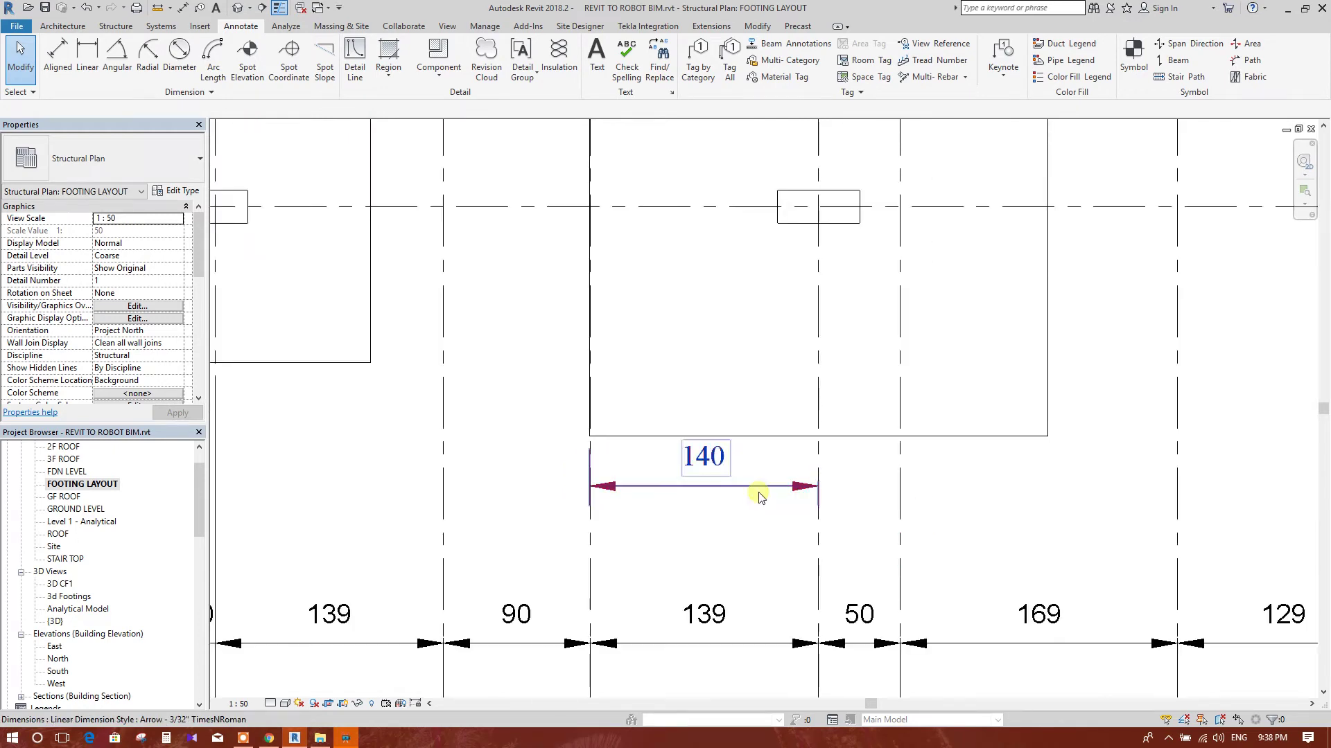
{"action": "left_click", "coordinate": [87, 56]}
{"action": "left_click", "coordinate": [177, 190]}
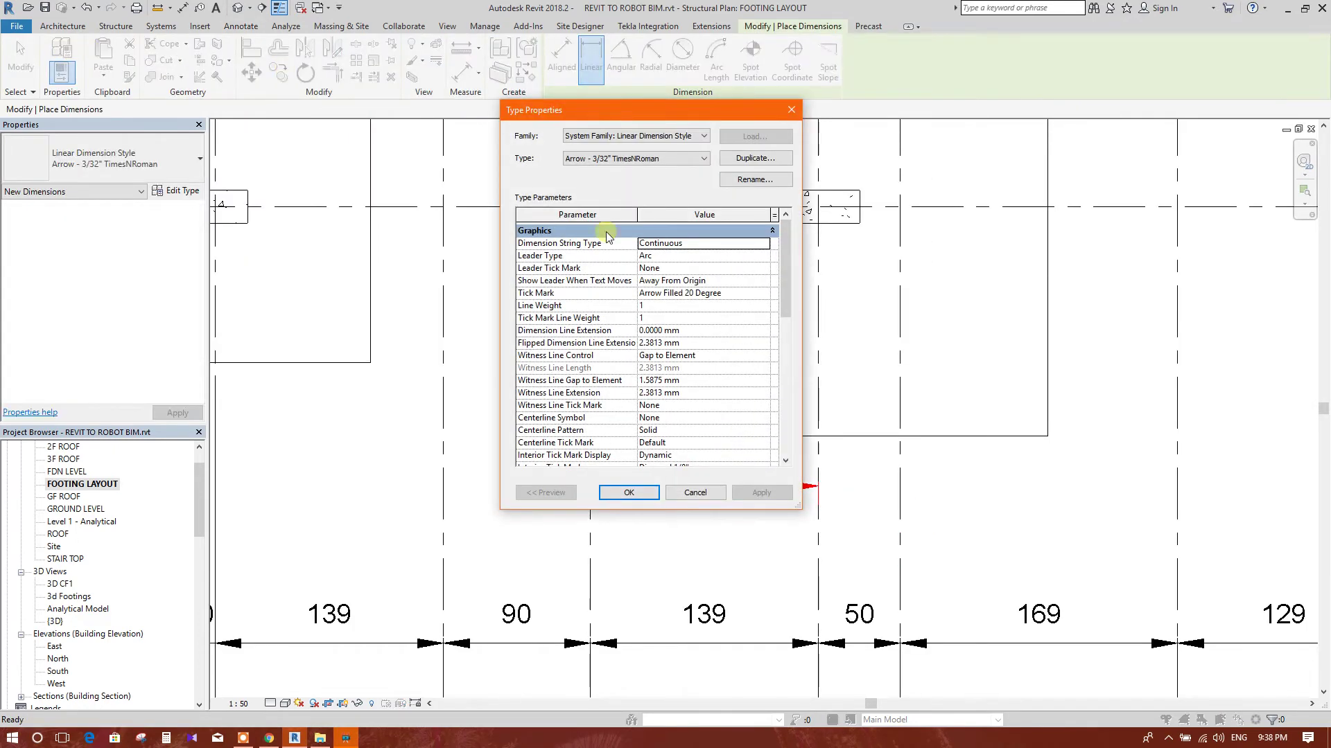
{"action": "left_click", "coordinate": [791, 109]}
Step: Dimension the A-4 footing from its vertical centerline to its right edge, placing the aligned dimension below it in line with the first
{"action": "left_click", "coordinate": [563, 57]}
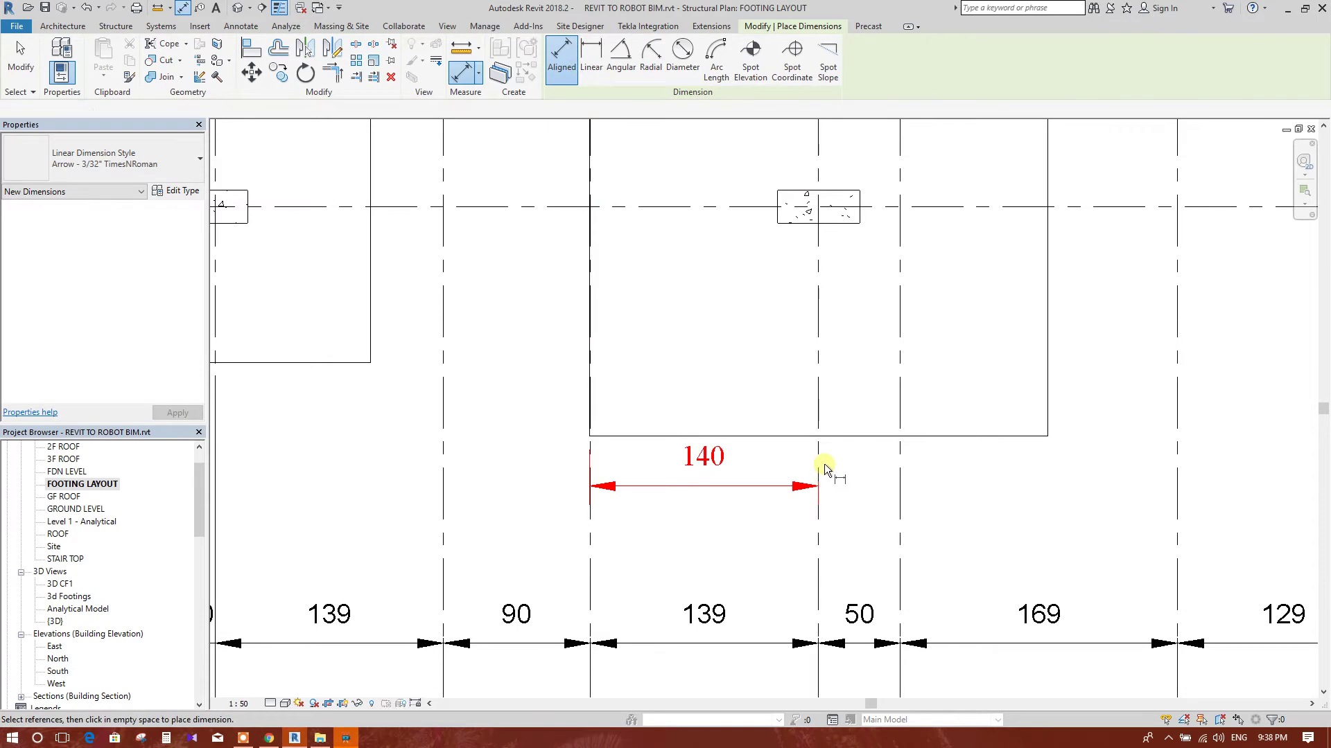
{"action": "left_click", "coordinate": [820, 417]}
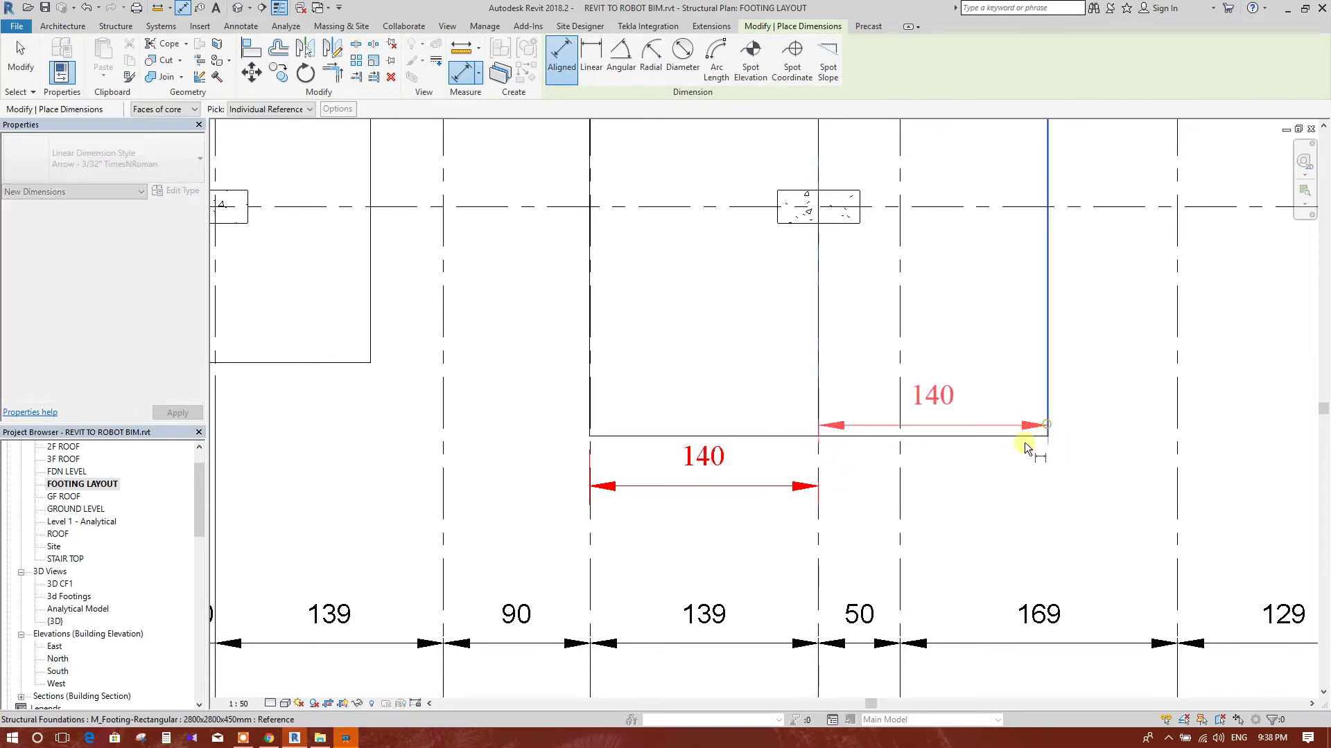
{"action": "left_click", "coordinate": [1026, 443]}
{"action": "scroll", "coordinate": [835, 488], "scroll_direction": "up", "scroll_amount": 2}
{"action": "left_click", "coordinate": [834, 487]}
{"action": "scroll", "coordinate": [825, 527], "scroll_direction": "down", "scroll_amount": 4}
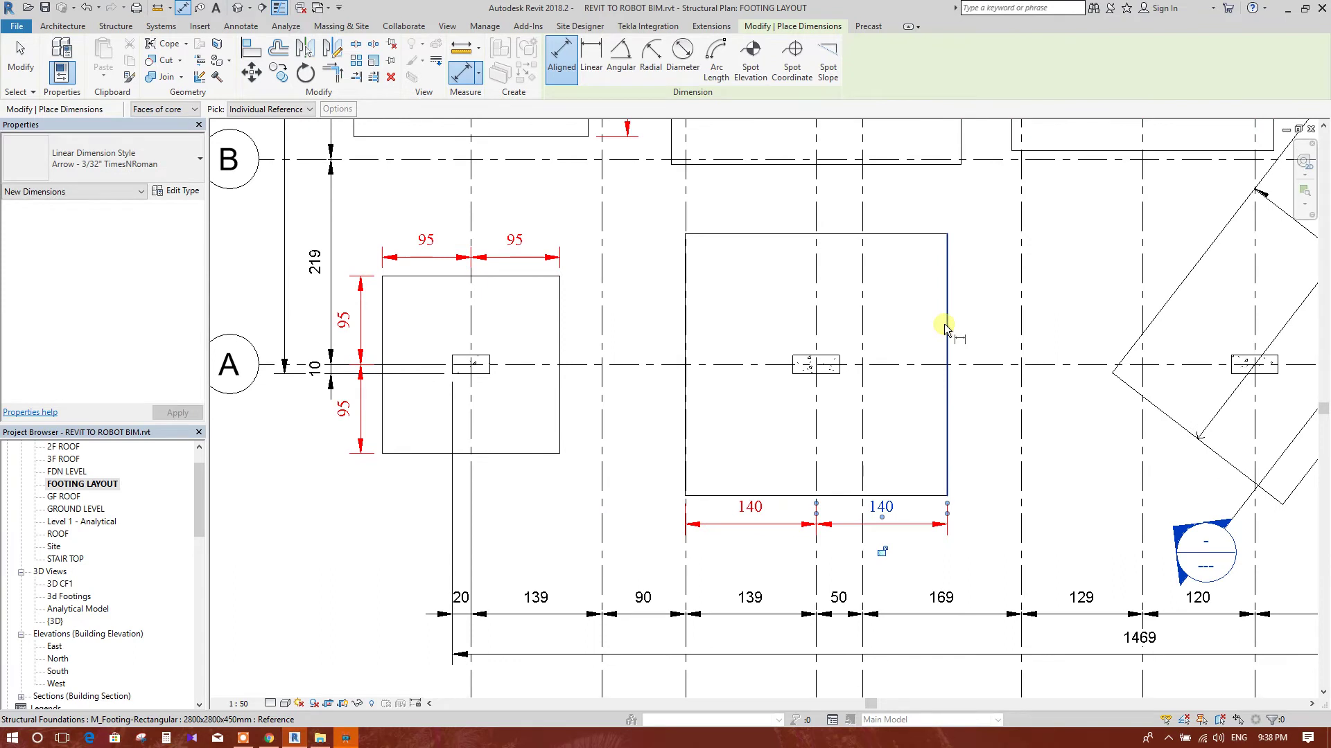
Step: Dimension the upper and lower halves of the A-4 footing's height from its horizontal centerline, placing both along its right side
{"action": "left_click", "coordinate": [930, 364]}
{"action": "left_click", "coordinate": [932, 237]}
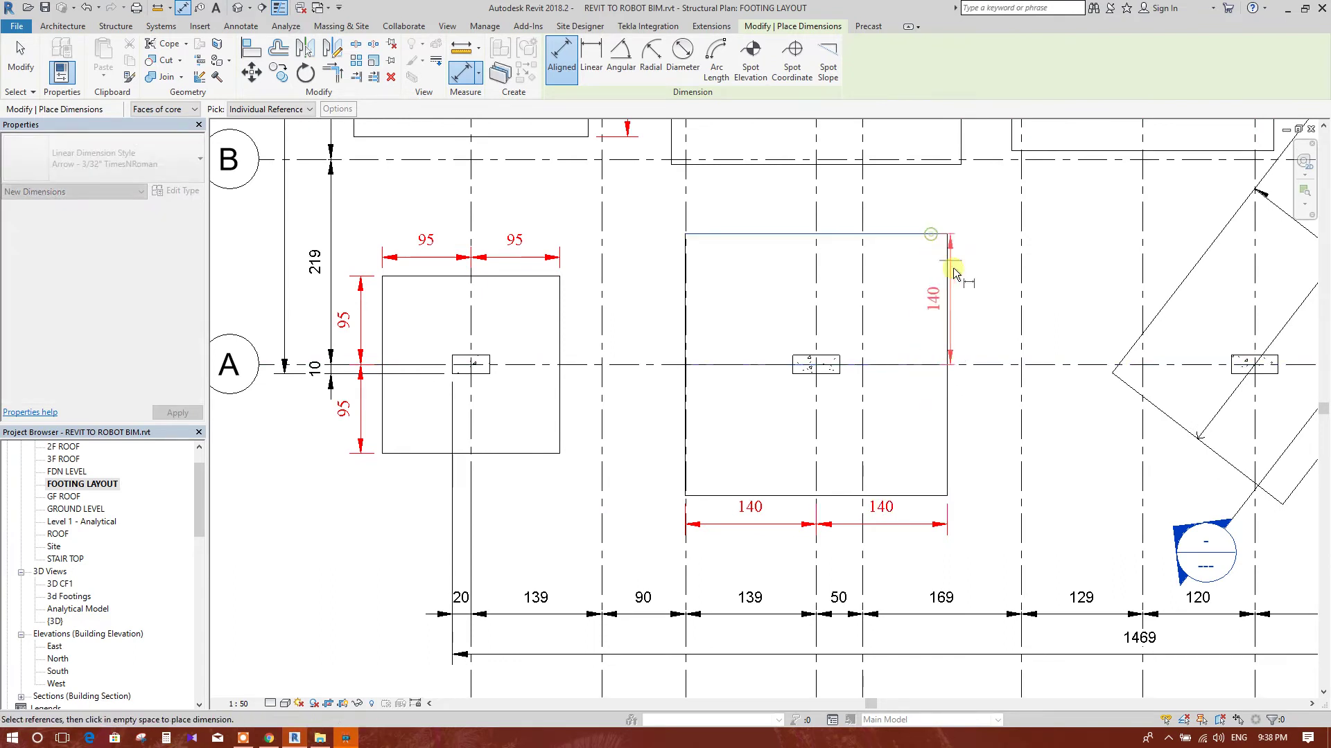
{"action": "left_click", "coordinate": [979, 331]}
{"action": "left_click", "coordinate": [919, 364]}
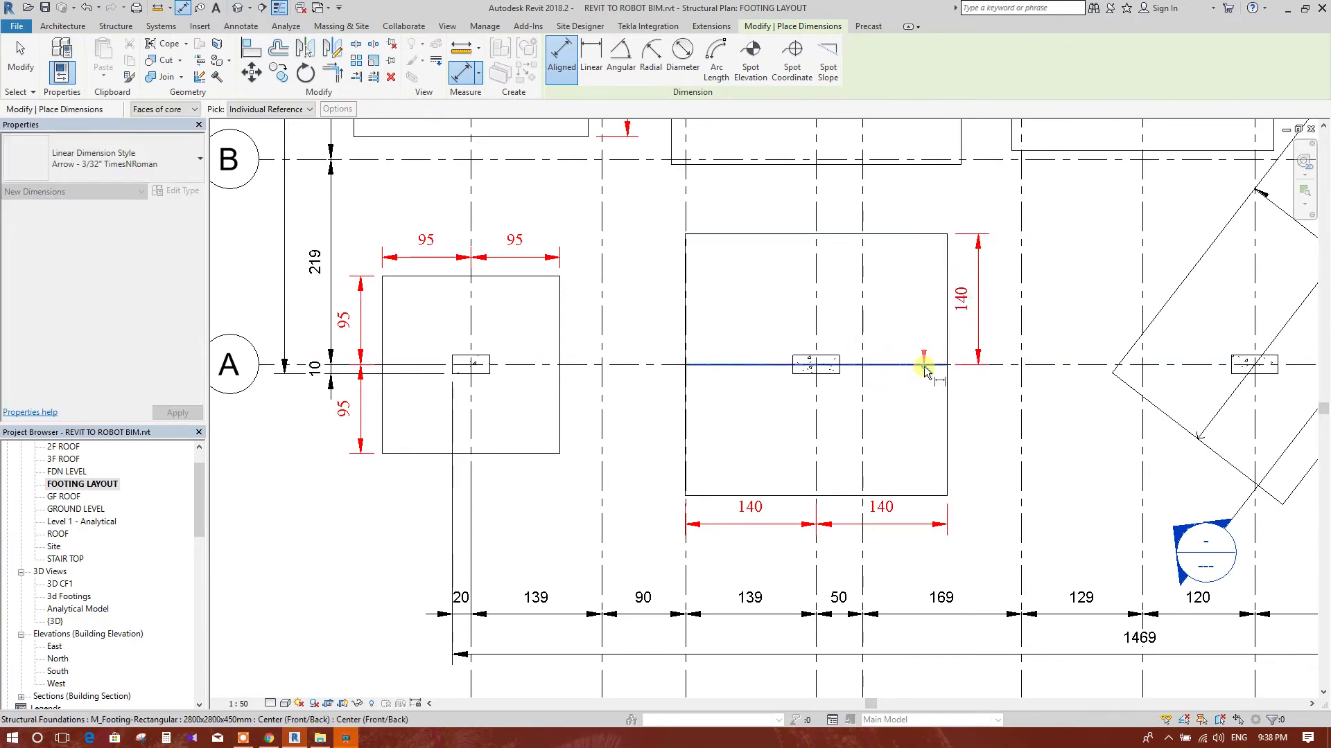
{"action": "left_click", "coordinate": [922, 494]}
{"action": "left_click", "coordinate": [976, 427]}
Step: Dimension the overall width and length of the inclined footing at grids 8 and 9, placing them outside its lower end and right side
{"action": "scroll", "coordinate": [871, 447], "scroll_direction": "down", "scroll_amount": 2}
{"action": "middle_click_drag", "start_coordinate": [1070, 462], "coordinate": [875, 476]}
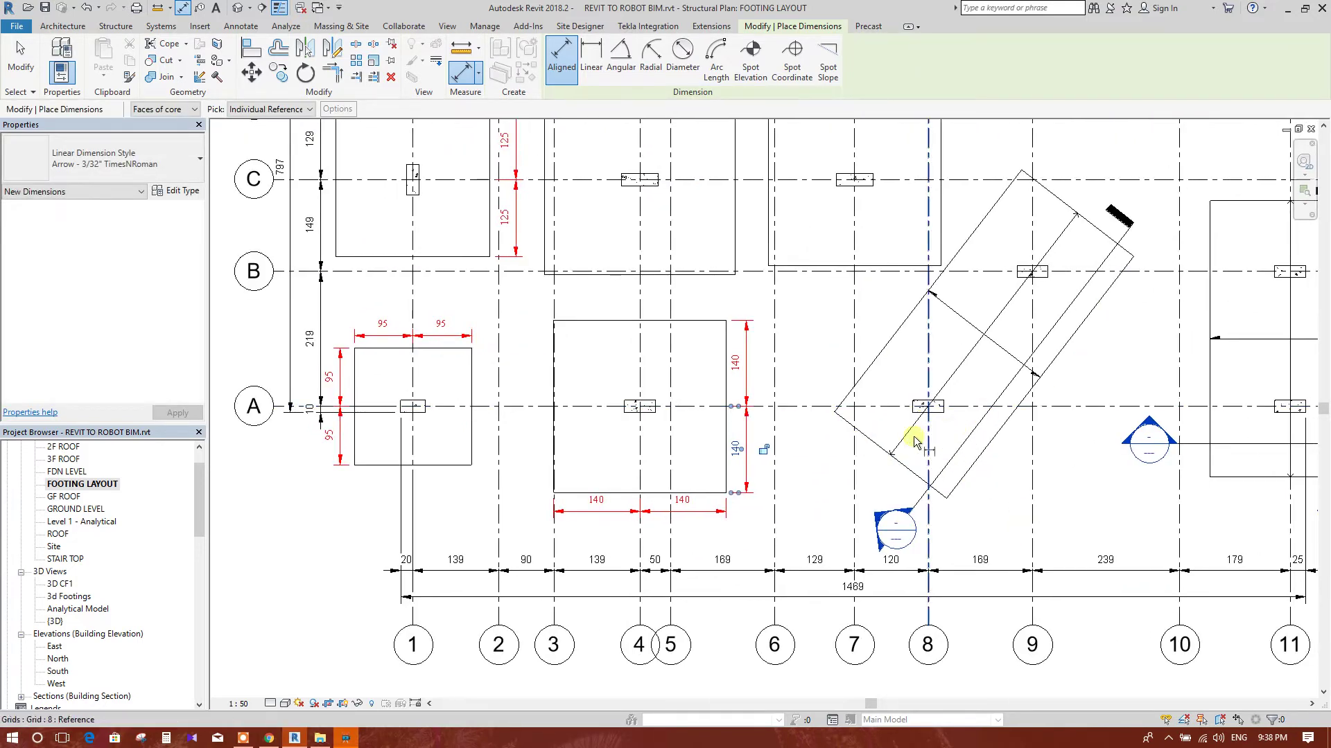
{"action": "mouse_move", "coordinate": [873, 463]}
{"action": "middle_mouse_down"}
{"action": "mouse_move", "coordinate": [877, 426]}
{"action": "mouse_move", "coordinate": [856, 448]}
{"action": "middle_mouse_up"}
{"action": "scroll", "coordinate": [964, 420], "scroll_direction": "up", "scroll_amount": 2}
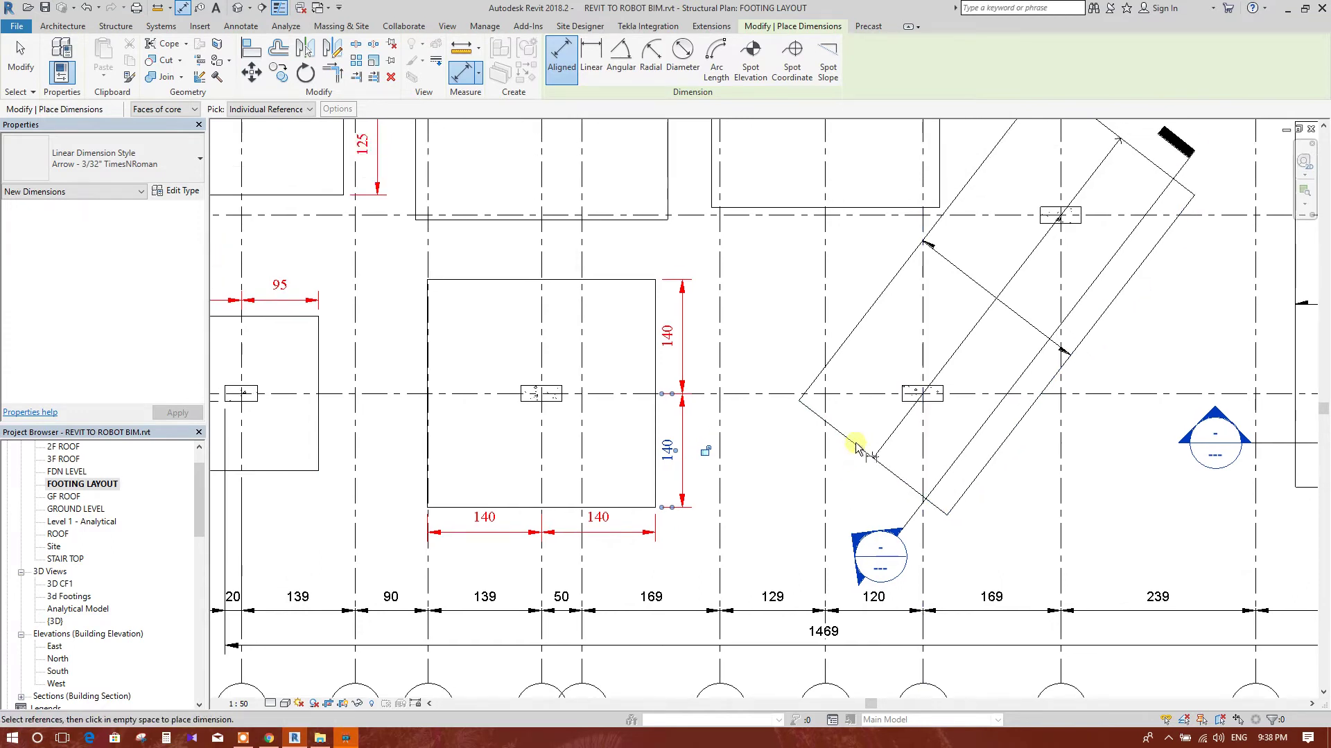
{"action": "left_click", "coordinate": [958, 479]}
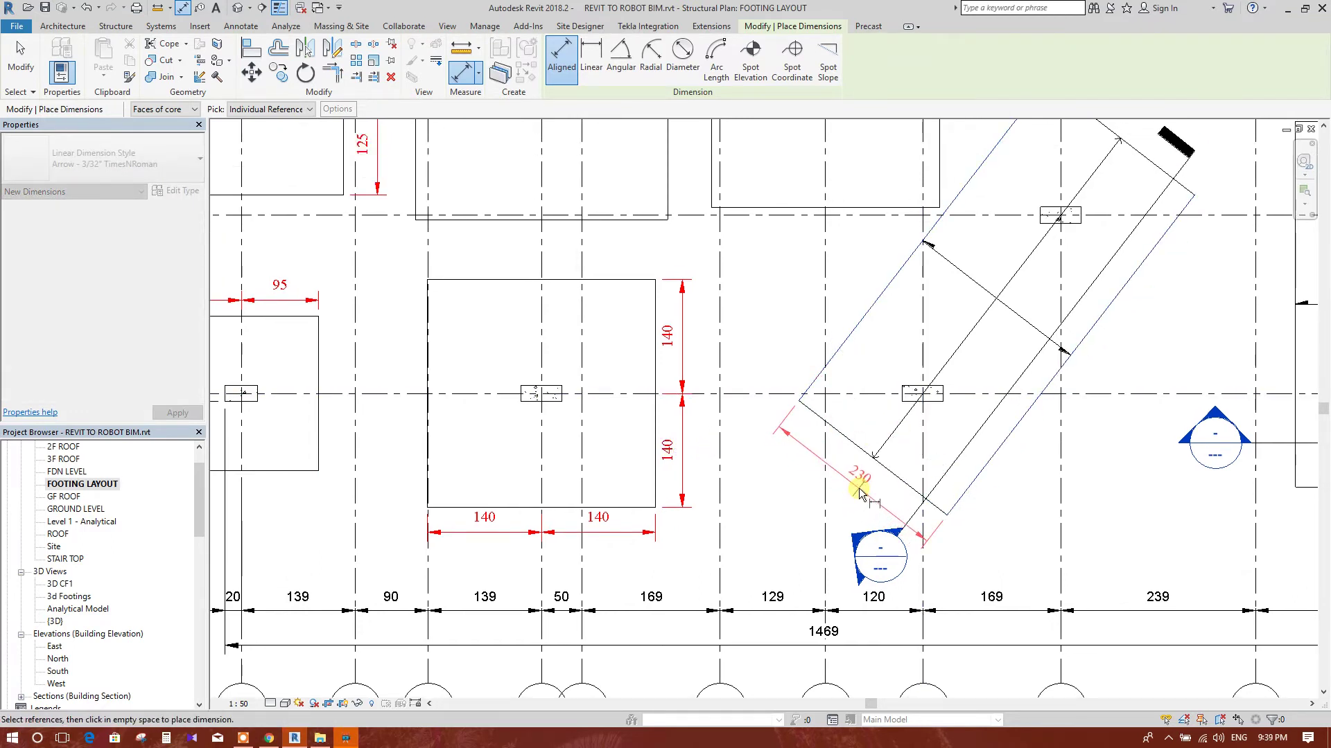
{"action": "middle_click_drag", "start_coordinate": [1053, 427], "coordinate": [963, 463]}
{"action": "left_click", "coordinate": [844, 540]}
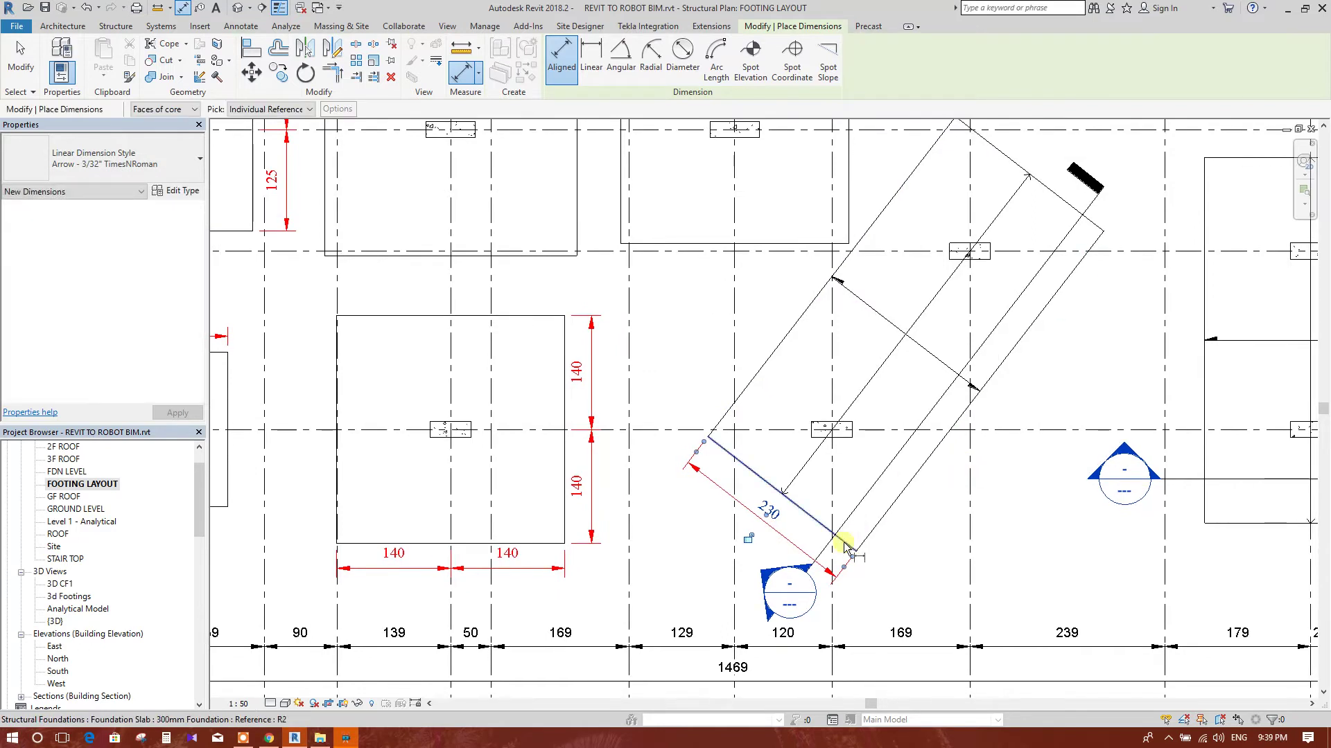
{"action": "left_click", "coordinate": [1087, 221]}
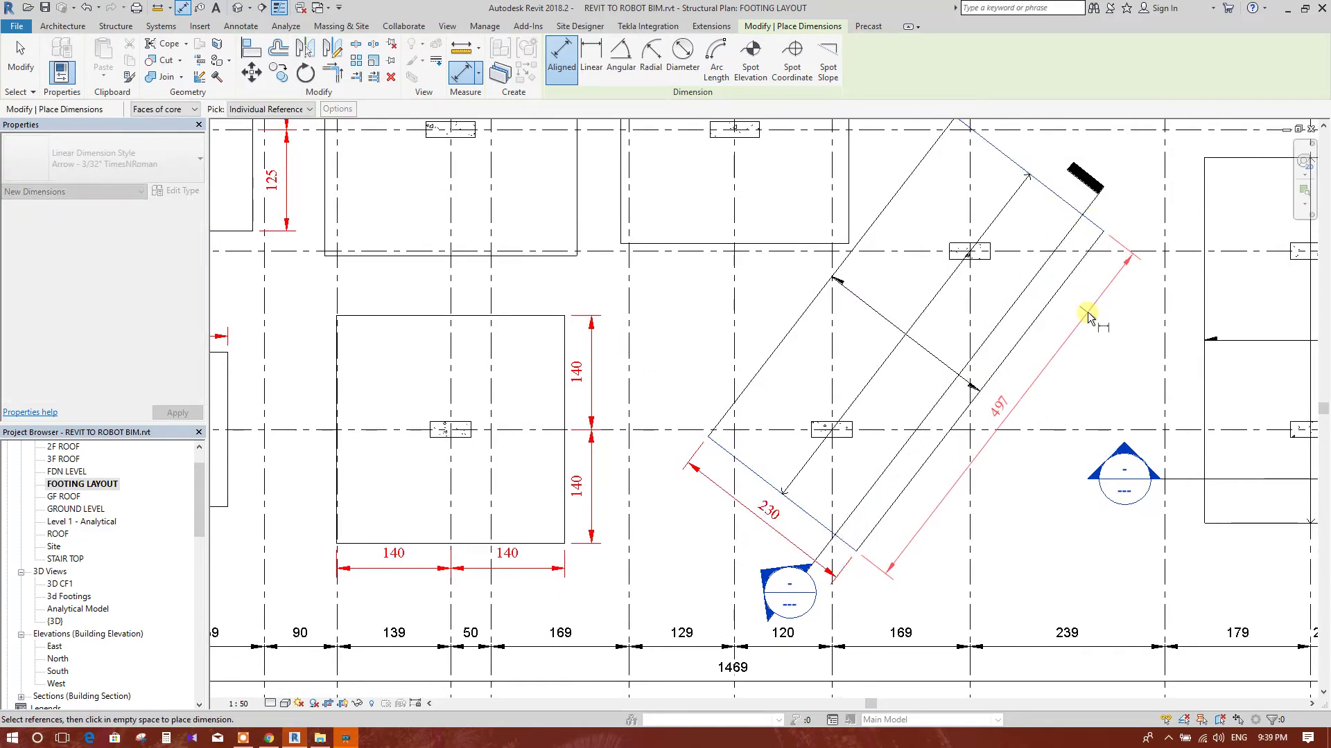
{"action": "left_click", "coordinate": [1092, 310]}
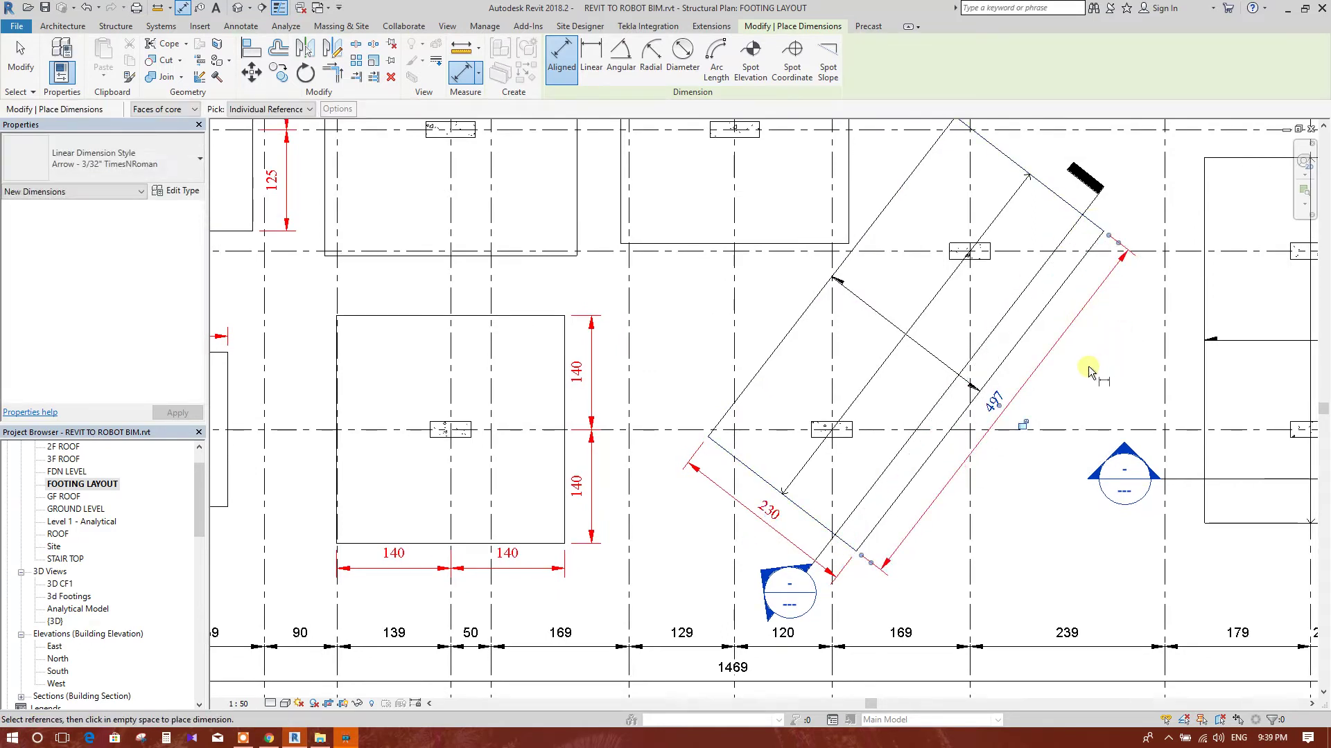
Step: Dimension the horizontal distance from grid 8 to the inclined footing's left corner, placing it above grid A
{"action": "scroll", "coordinate": [896, 311], "scroll_direction": "down", "scroll_amount": 1}
{"action": "middle_click_drag", "start_coordinate": [859, 293], "coordinate": [847, 320]}
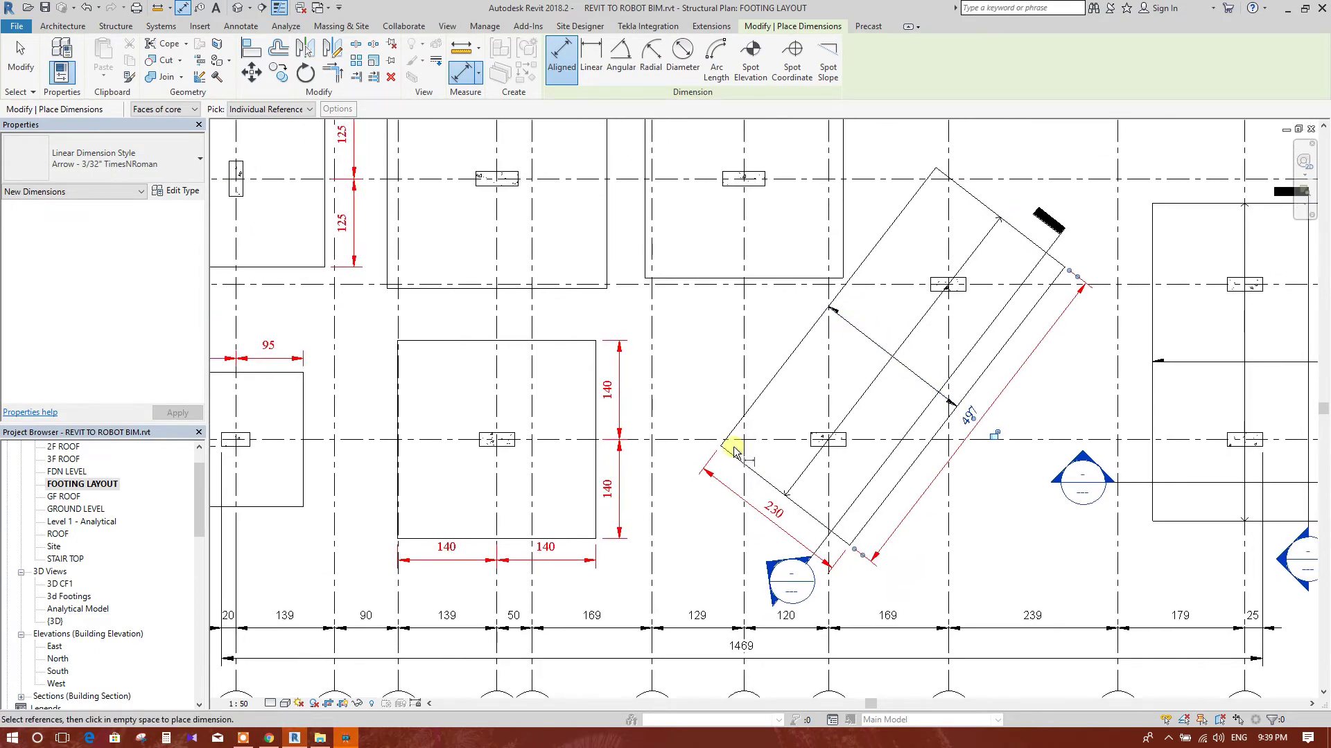
{"action": "scroll", "coordinate": [743, 450], "scroll_direction": "up", "scroll_amount": 2}
{"action": "left_click", "coordinate": [856, 400]}
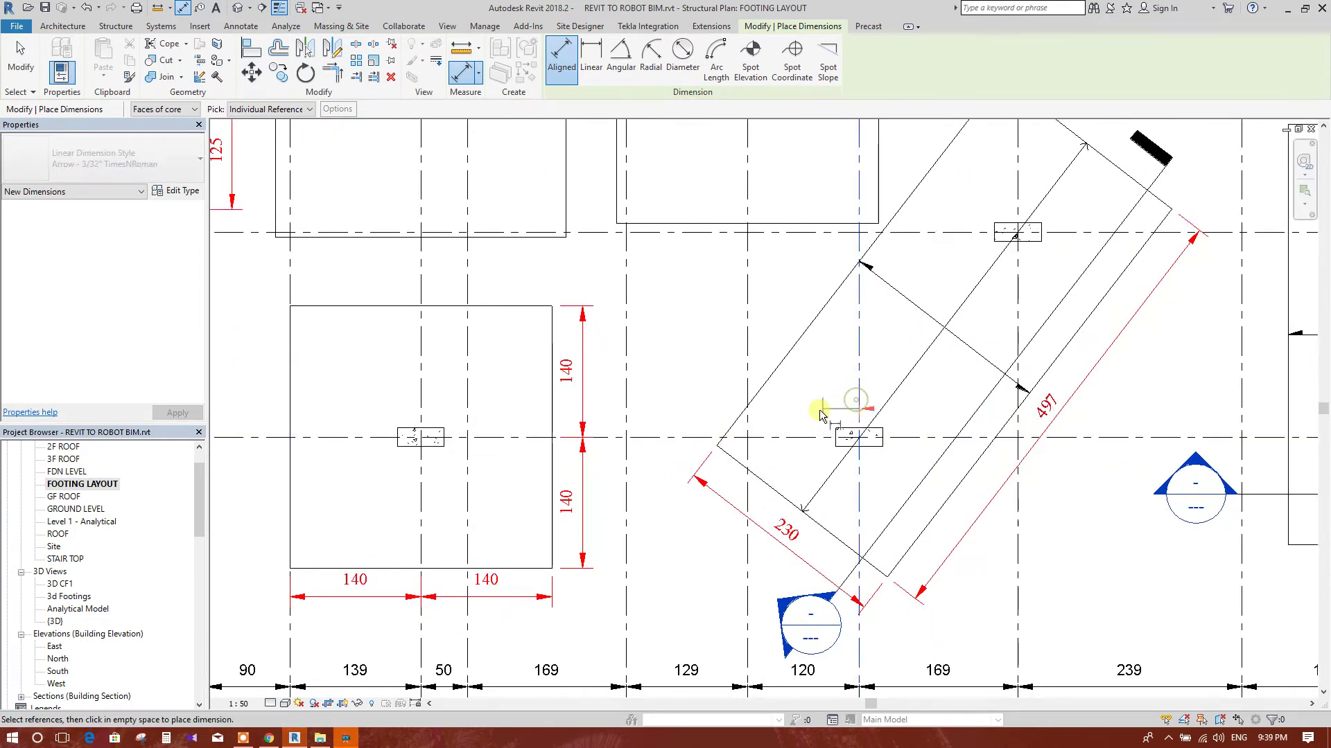
{"action": "left_click", "coordinate": [718, 444]}
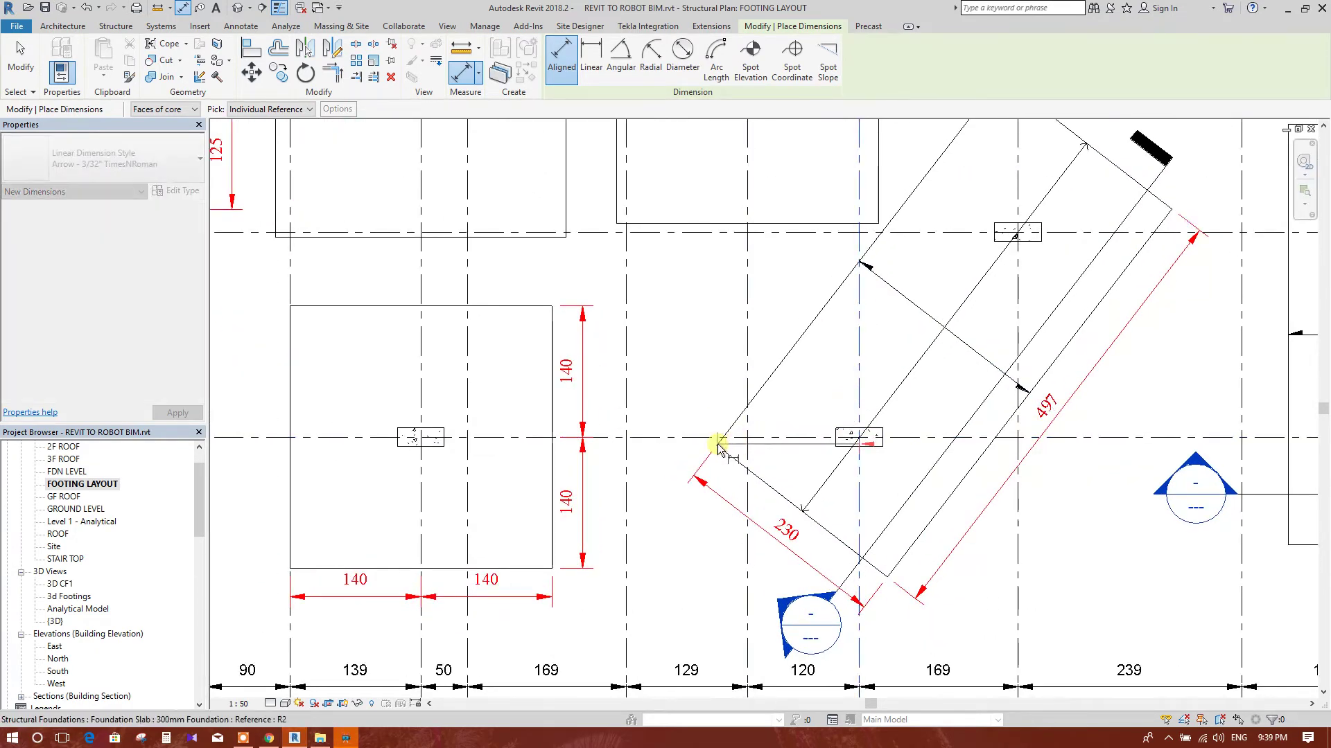
{"action": "left_click", "coordinate": [714, 401]}
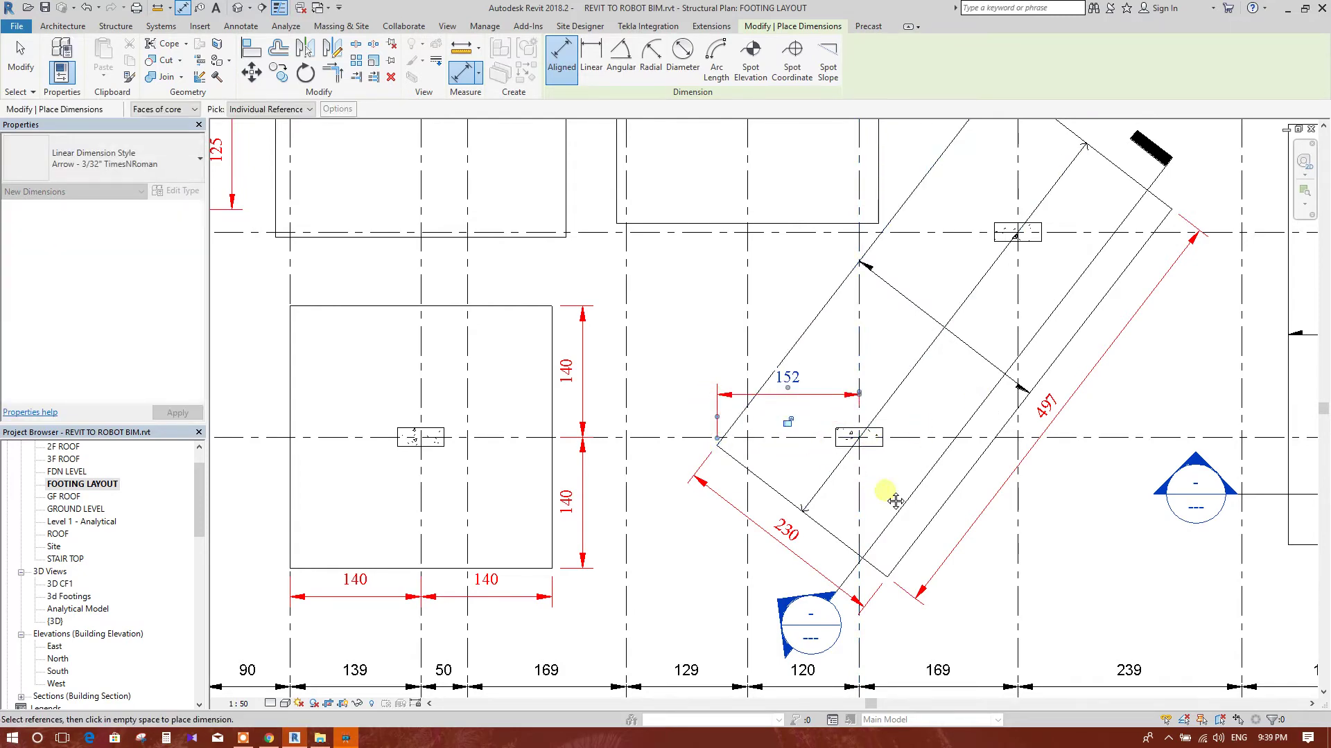
Step: Dimension the vertical offset from grid A to the inclined footing's left corner, placing it just left of the corner
{"action": "scroll", "coordinate": [877, 441], "scroll_direction": "down", "scroll_amount": 1}
{"action": "scroll", "coordinate": [847, 430], "scroll_direction": "up", "scroll_amount": 1}
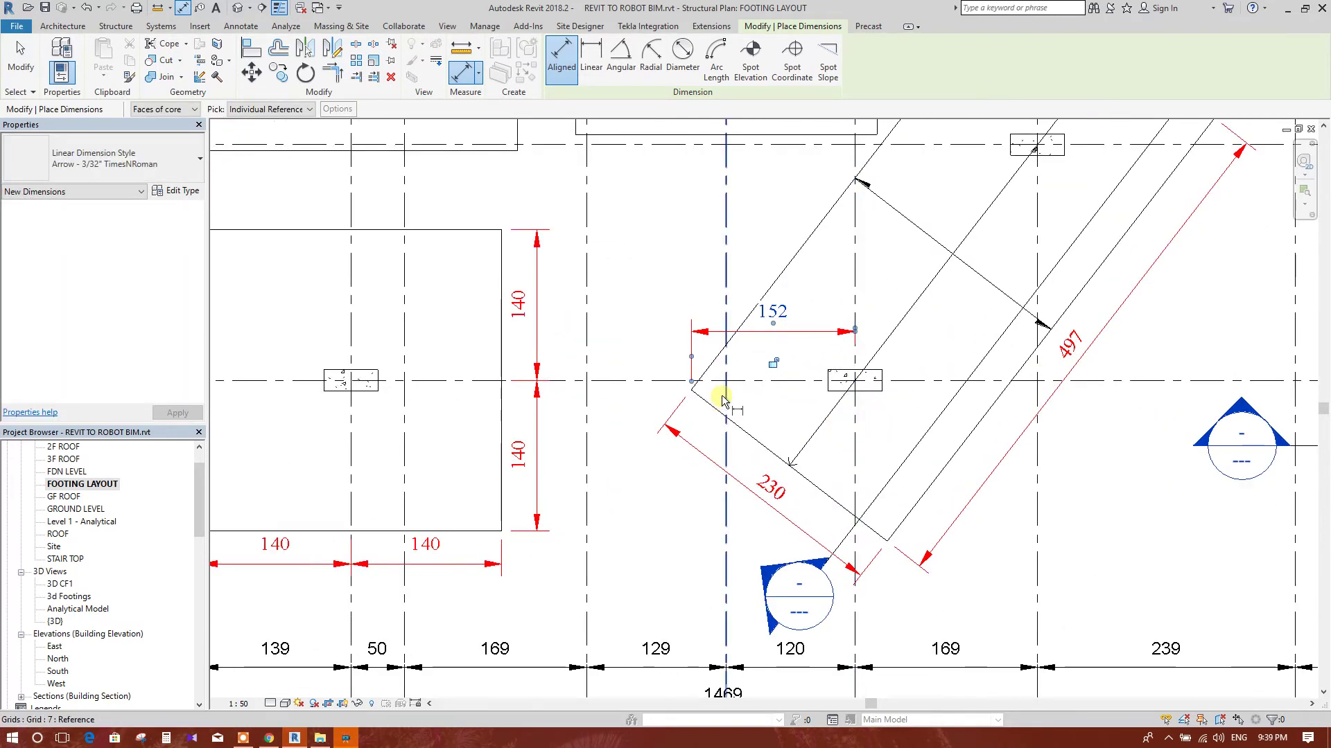
{"action": "left_click", "coordinate": [740, 382]}
{"action": "scroll", "coordinate": [721, 389], "scroll_direction": "up", "scroll_amount": 1}
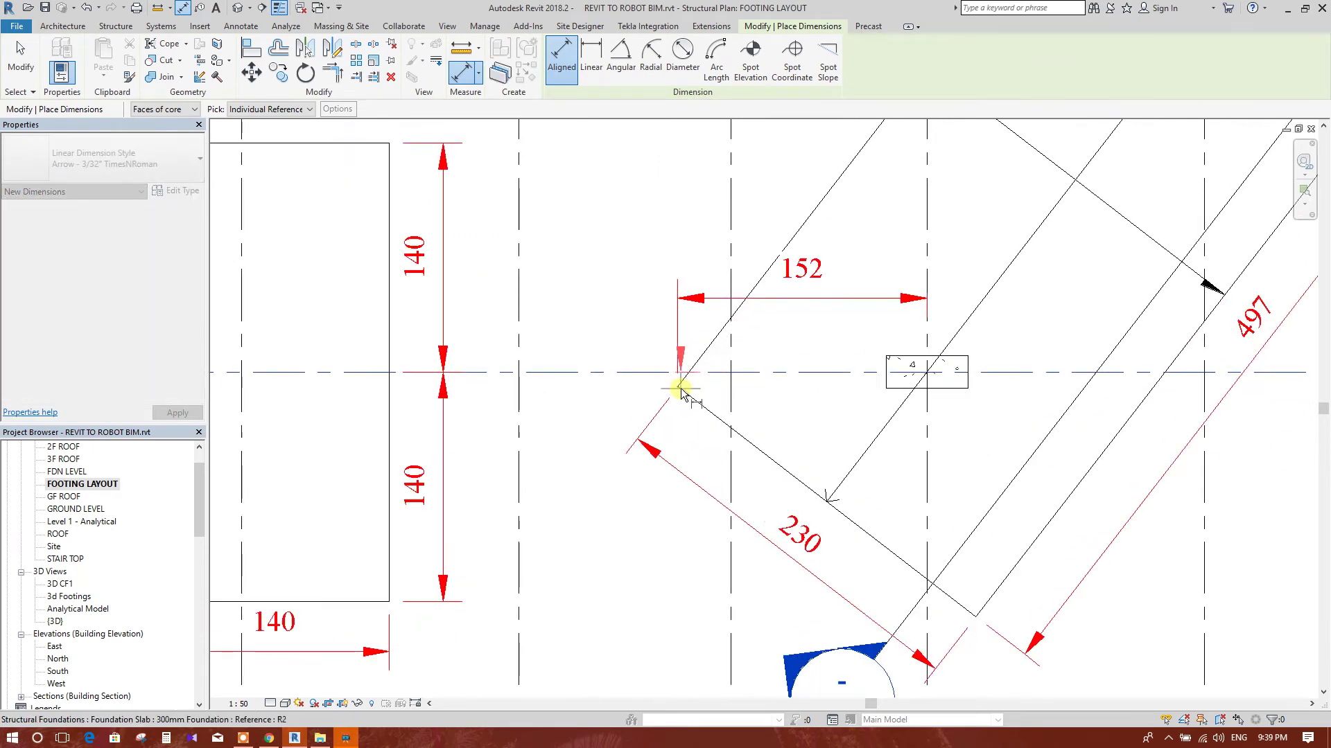
{"action": "scroll", "coordinate": [678, 389], "scroll_direction": "up", "scroll_amount": 2}
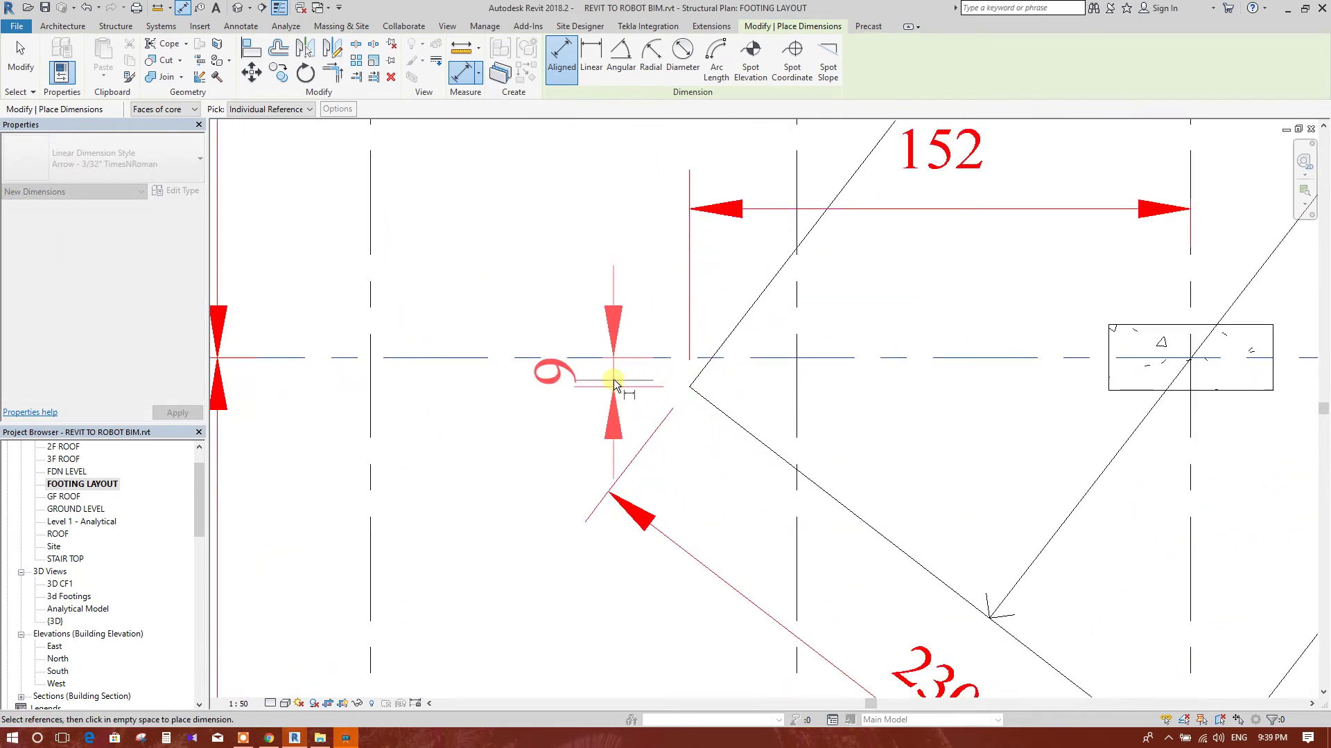
{"action": "left_click", "coordinate": [614, 386]}
{"action": "scroll", "coordinate": [689, 426], "scroll_direction": "down", "scroll_amount": 2}
{"action": "scroll", "coordinate": [771, 420], "scroll_direction": "down", "scroll_amount": 4}
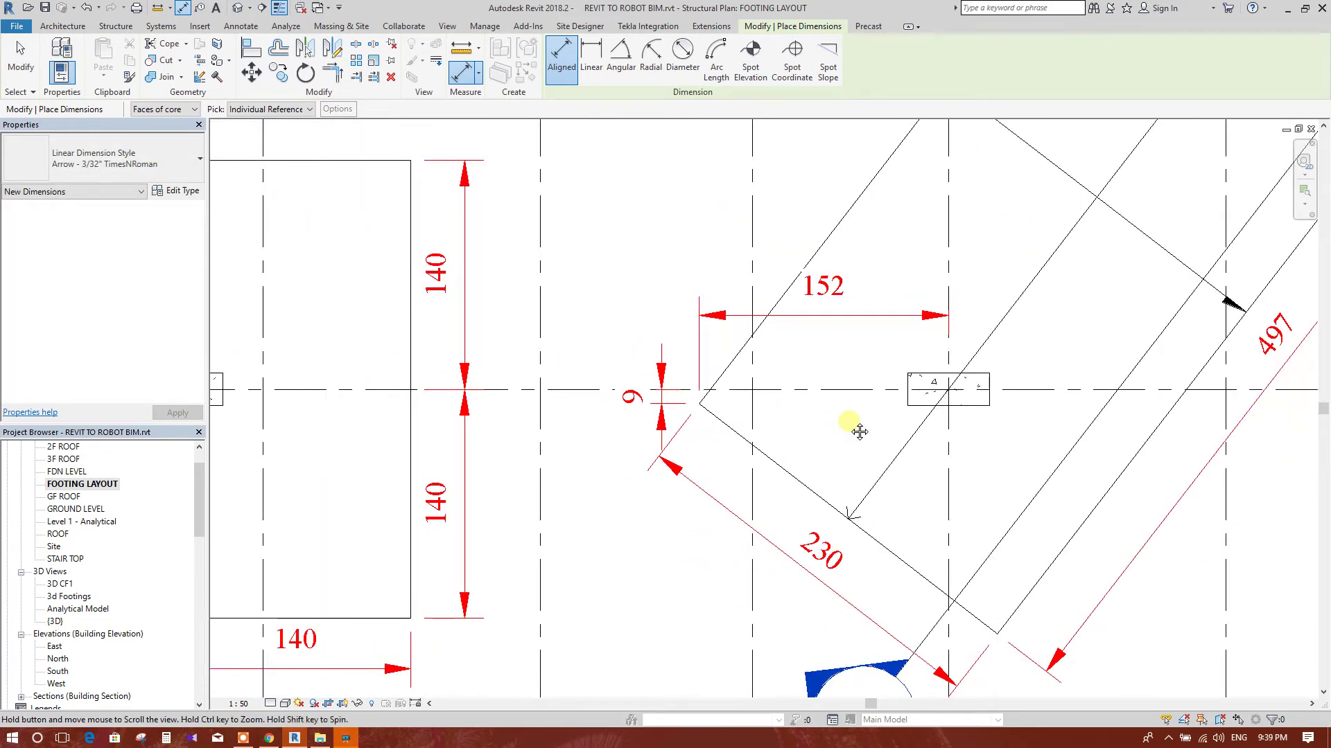
Step: Dimension the inclined footing's top corner horizontally from grid 9 and vertically from grid B, placing them above and left of the corner
{"action": "scroll", "coordinate": [1003, 386], "scroll_direction": "up", "scroll_amount": 1}
{"action": "middle_click_drag", "start_coordinate": [1002, 387], "coordinate": [948, 522]}
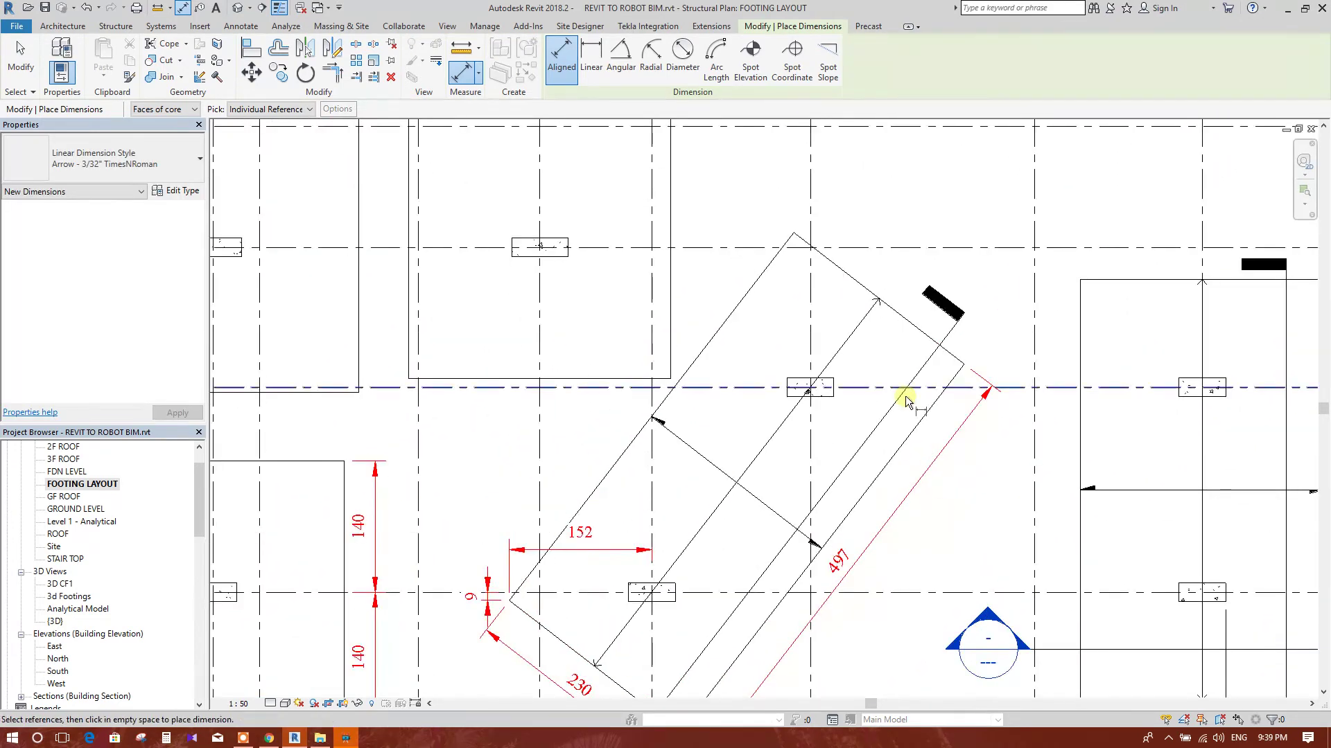
{"action": "scroll", "coordinate": [703, 289], "scroll_direction": "up", "scroll_amount": 1}
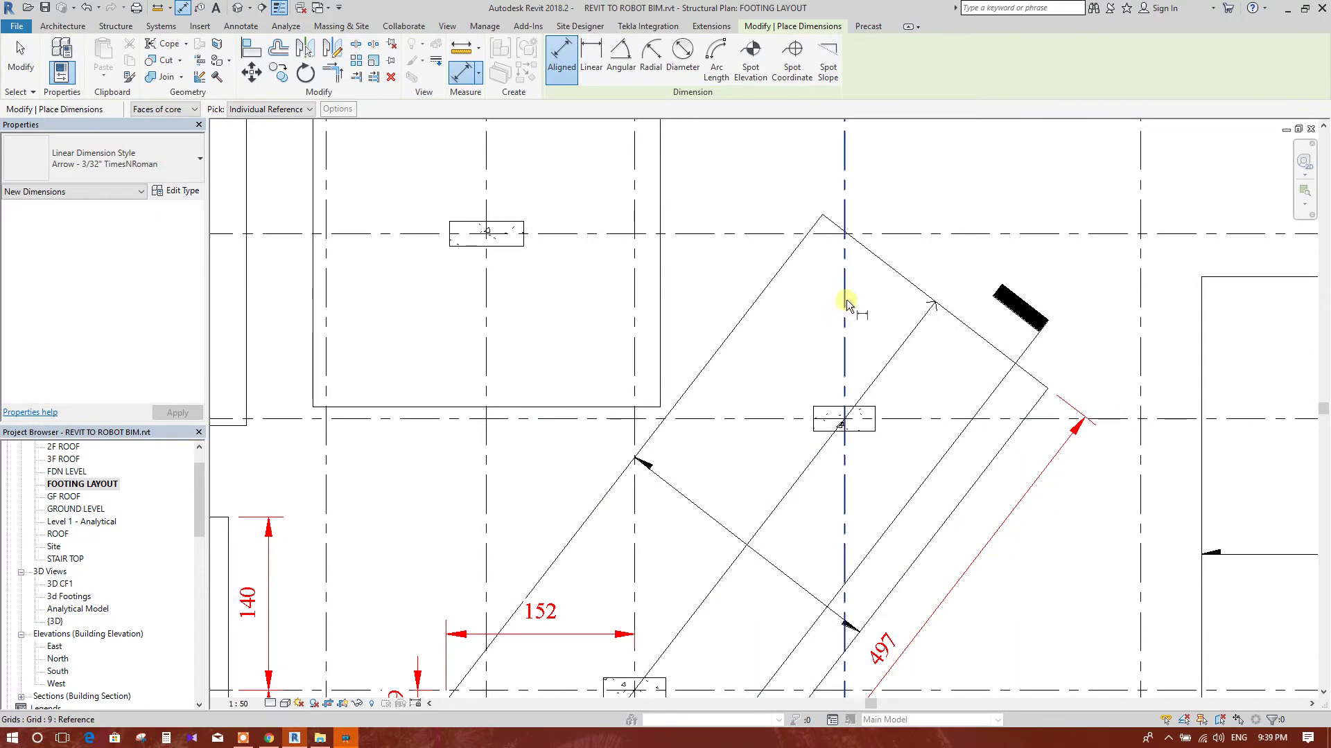
{"action": "left_click", "coordinate": [843, 249]}
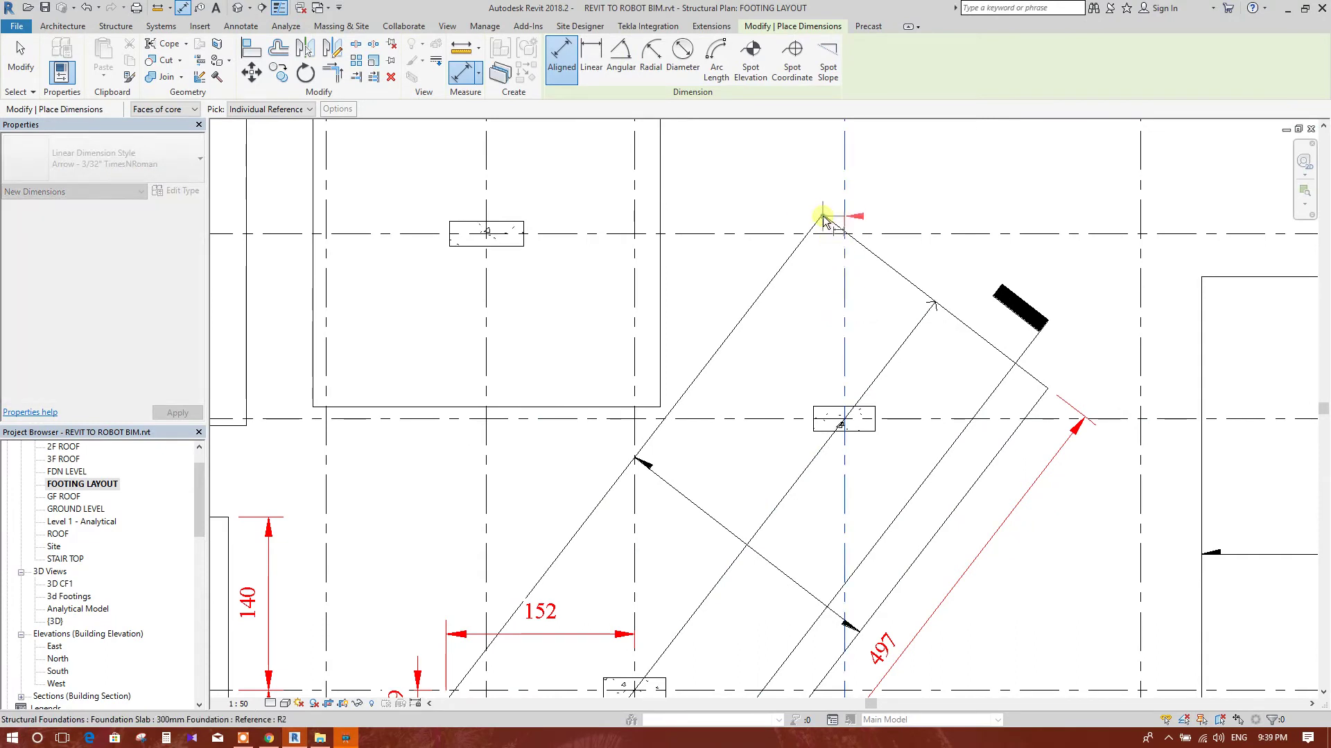
{"action": "left_click", "coordinate": [755, 420]}
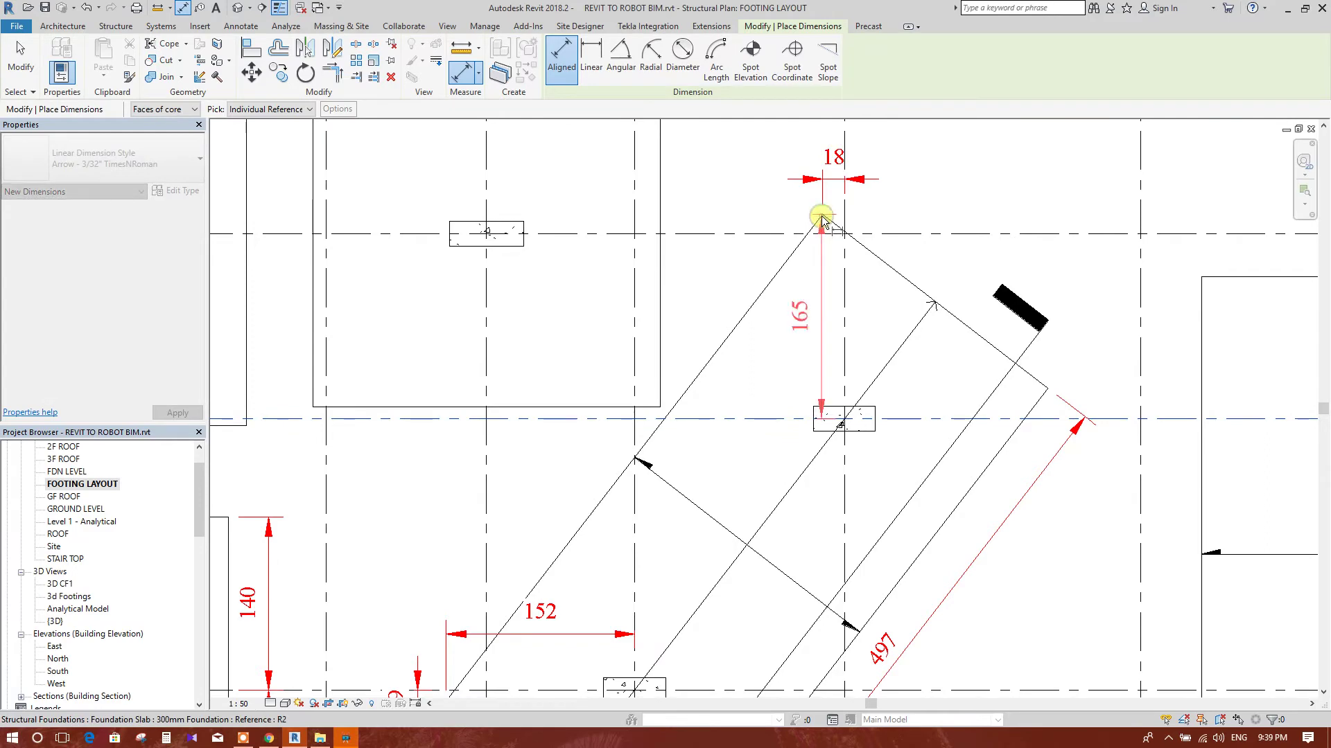
{"action": "left_click", "coordinate": [821, 219]}
{"action": "left_click", "coordinate": [791, 215]}
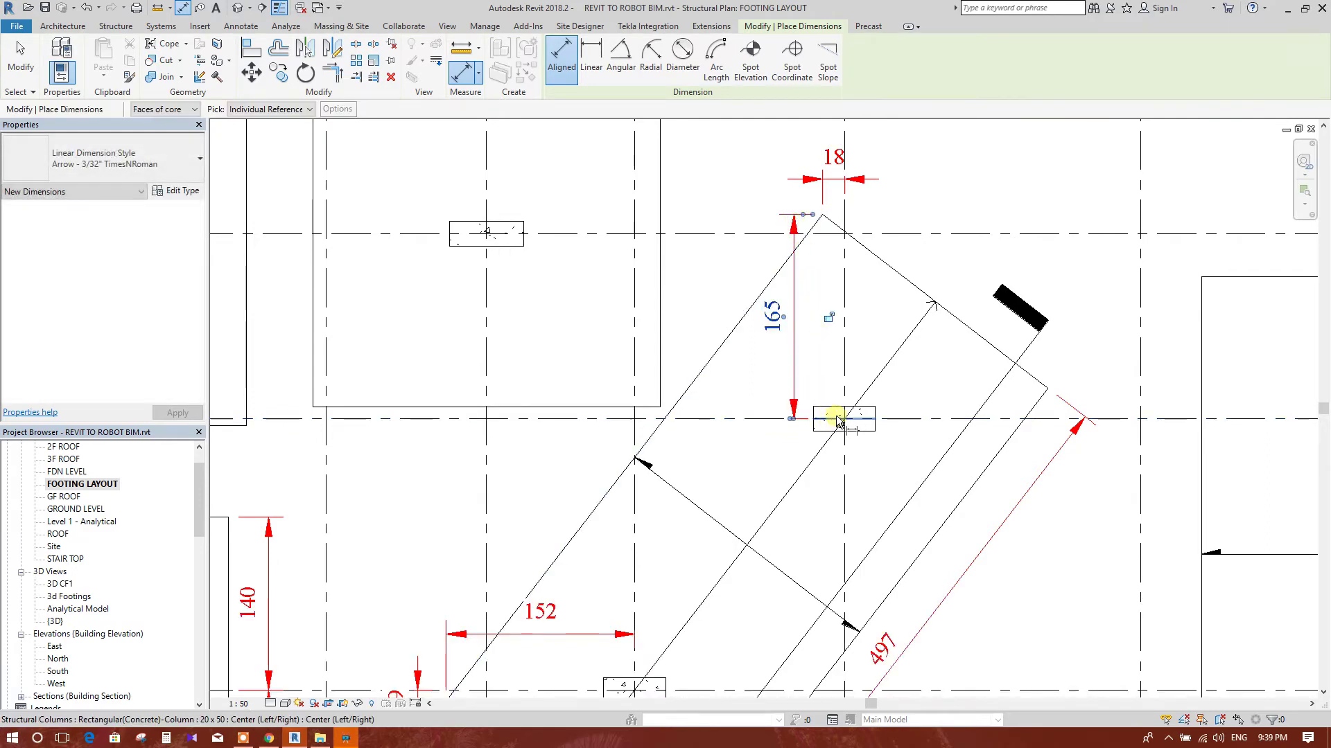
Step: Dimension the overall height of the combined footing on grid 11 from bottom edge to top edge, placing it along the left side
{"action": "scroll", "coordinate": [860, 361], "scroll_direction": "down", "scroll_amount": 4}
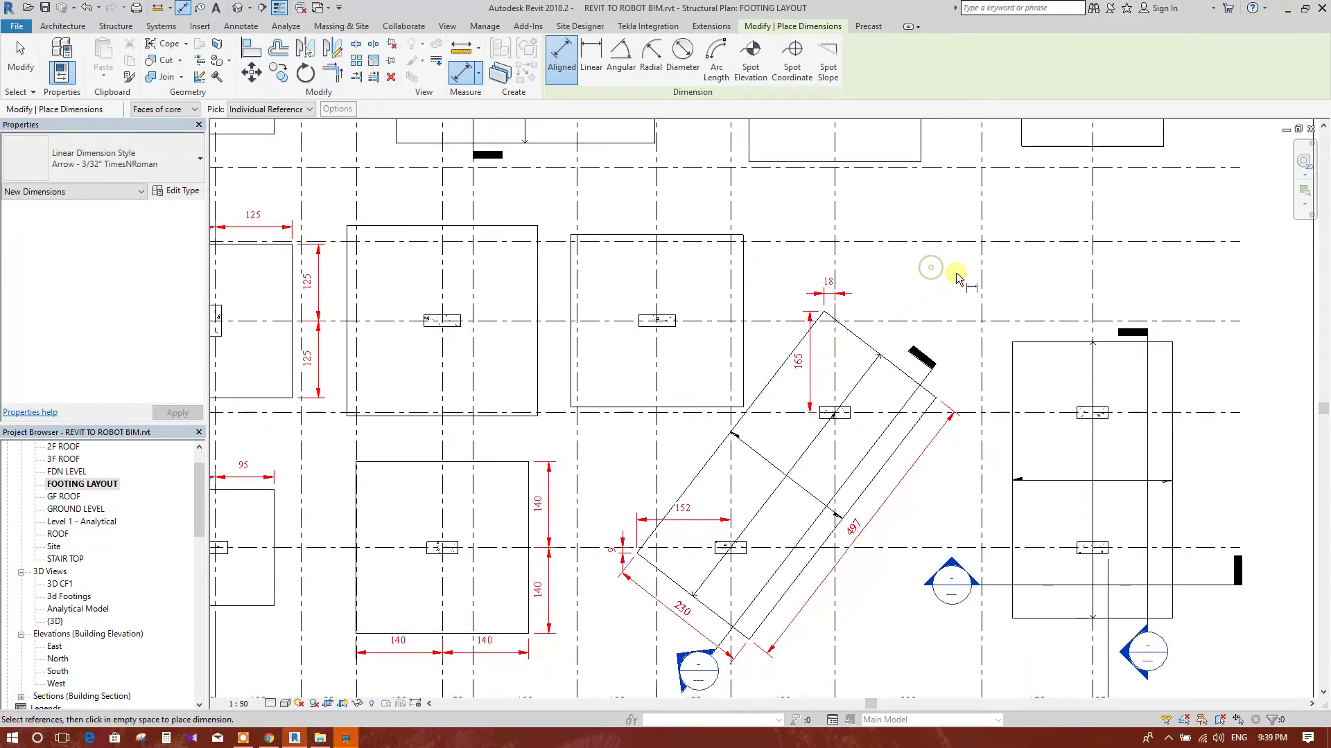
{"action": "scroll", "coordinate": [879, 332], "scroll_direction": "down", "scroll_amount": 1}
{"action": "scroll", "coordinate": [977, 564], "scroll_direction": "up", "scroll_amount": 3}
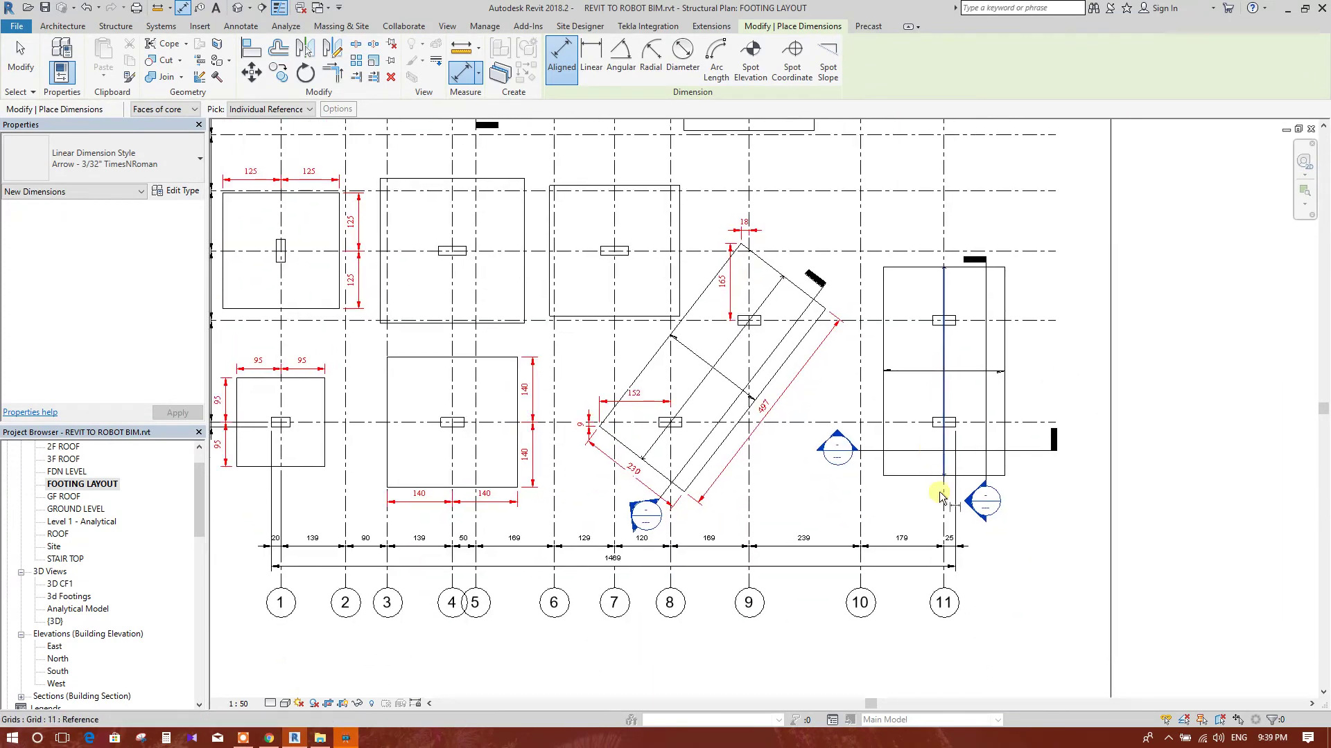
{"action": "left_click", "coordinate": [888, 477]}
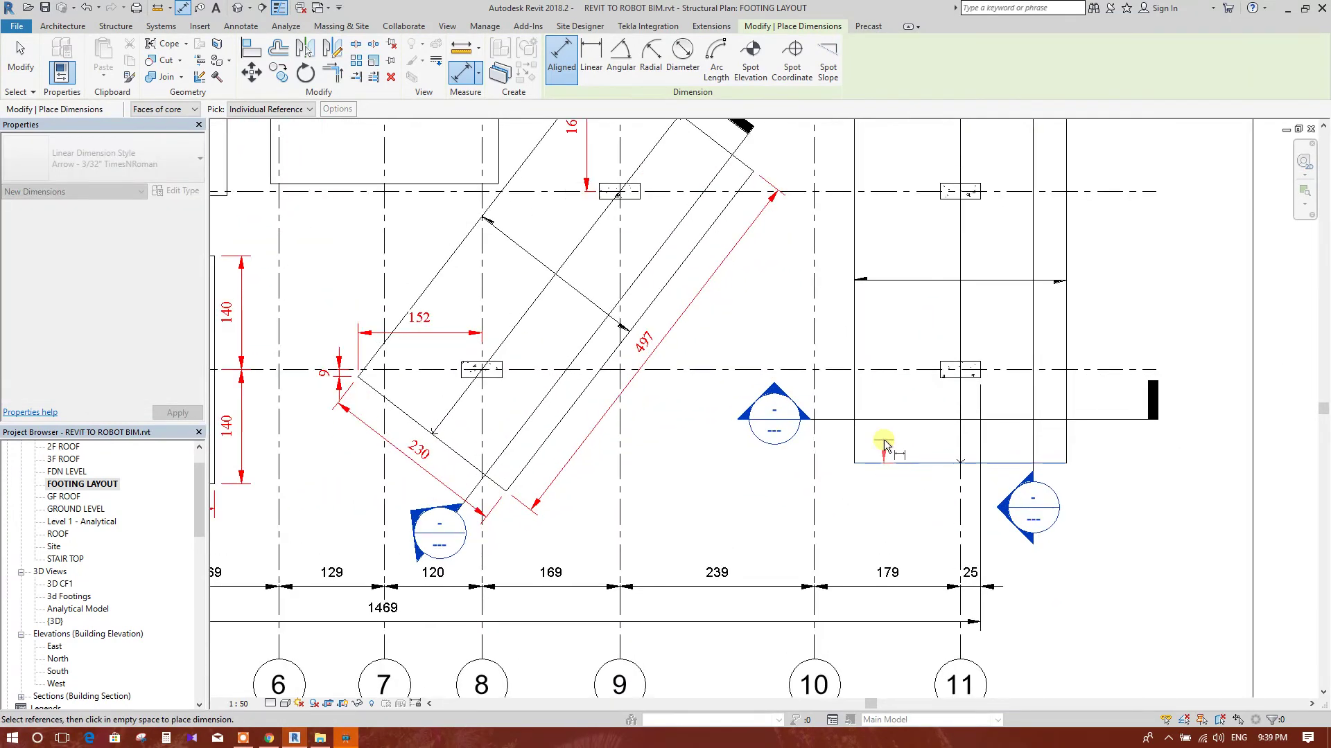
{"action": "middle_click_drag", "start_coordinate": [897, 299], "coordinate": [897, 422]}
{"action": "left_click", "coordinate": [890, 220]}
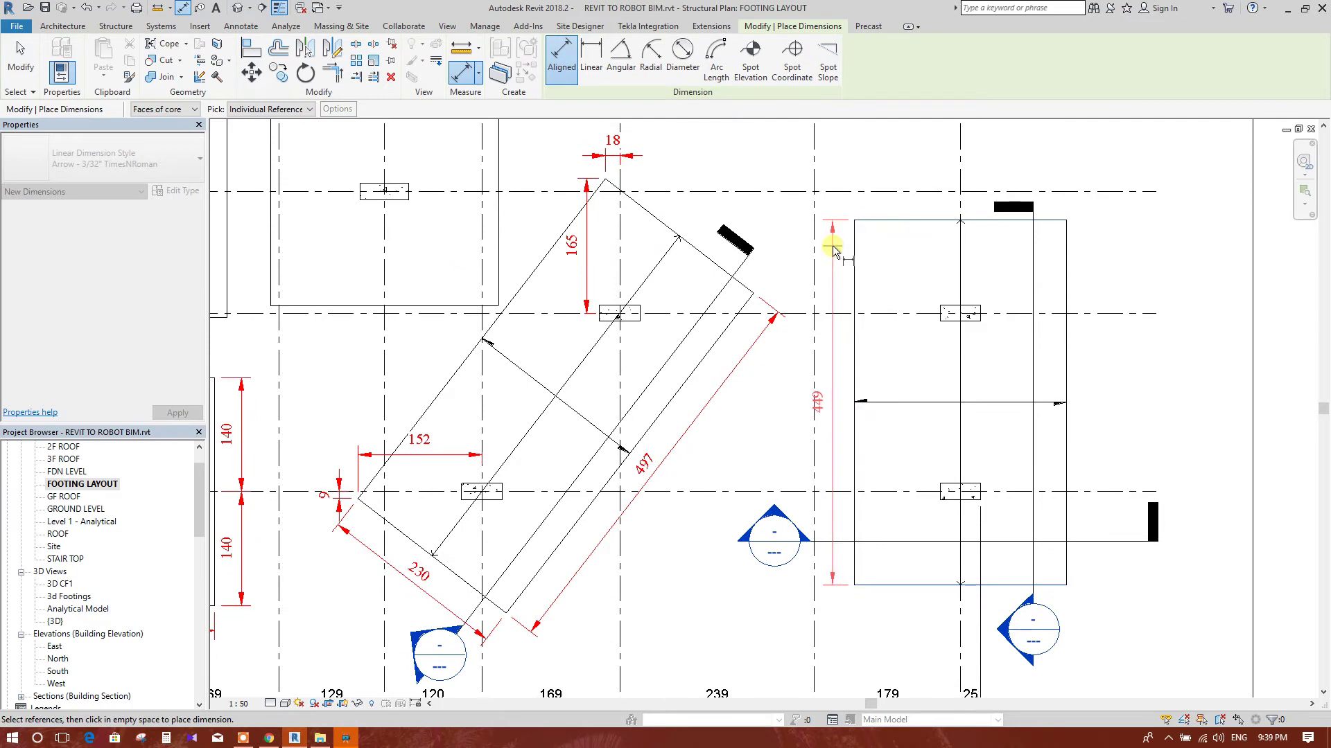
{"action": "left_click", "coordinate": [836, 249]}
{"action": "scroll", "coordinate": [873, 315], "scroll_direction": "down", "scroll_amount": 2, "text": "ctrl"}
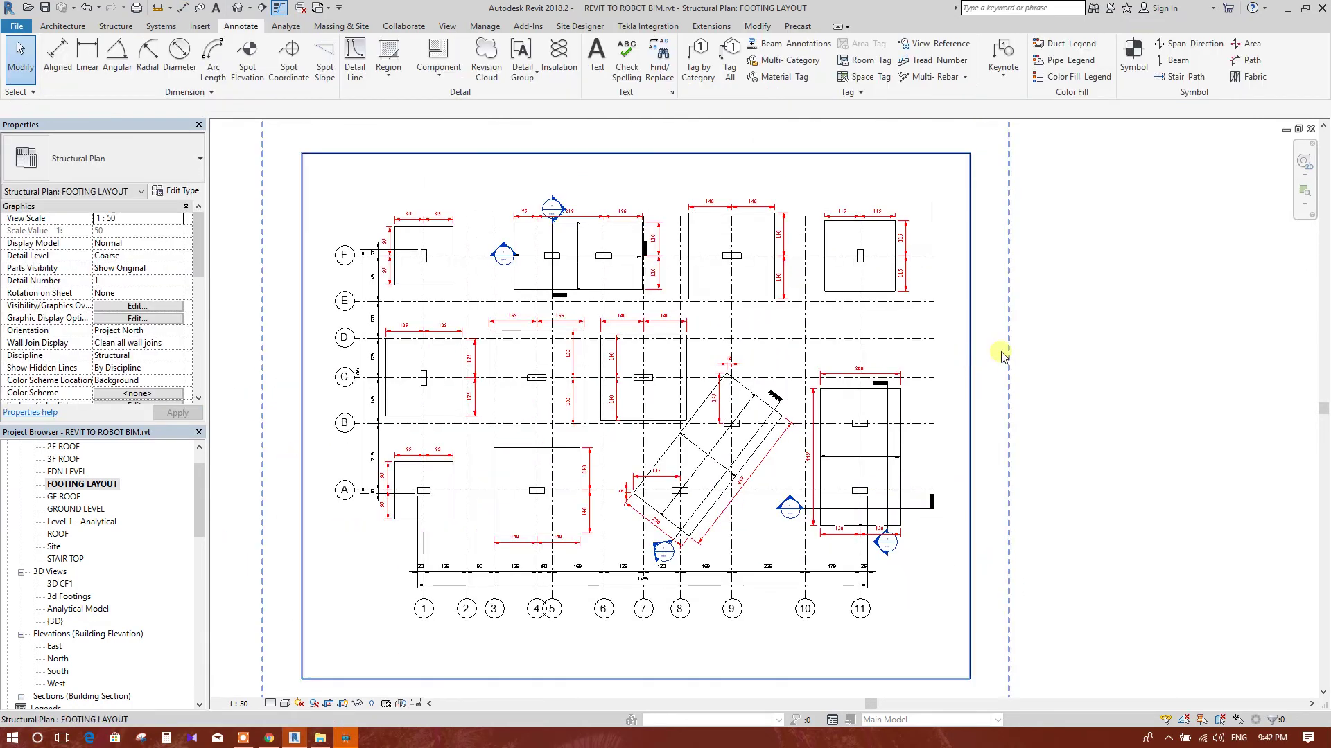
Step: Save the project and set the text size of the red footing dimensions' type, Arrow - 3/32" TimesNRoman, to 3 mm
{"action": "left_click", "coordinate": [44, 7]}
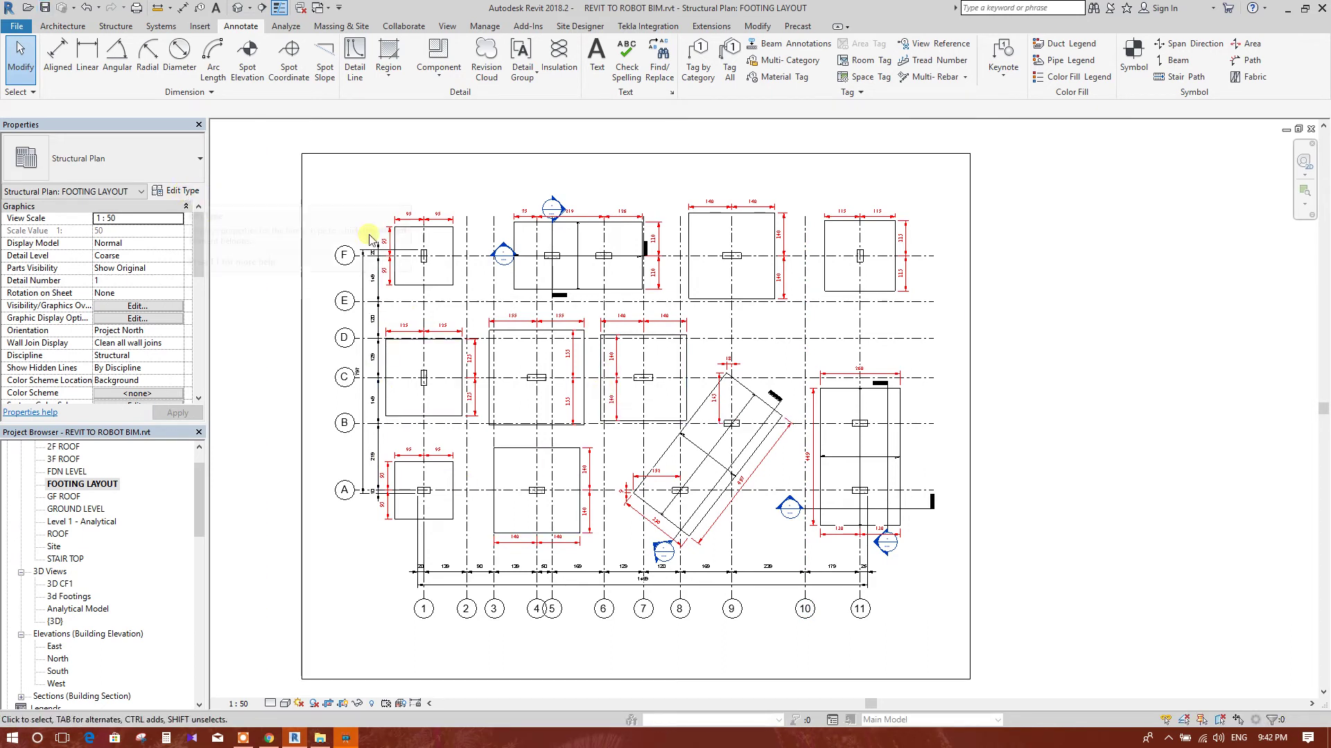
{"action": "left_click", "coordinate": [410, 220]}
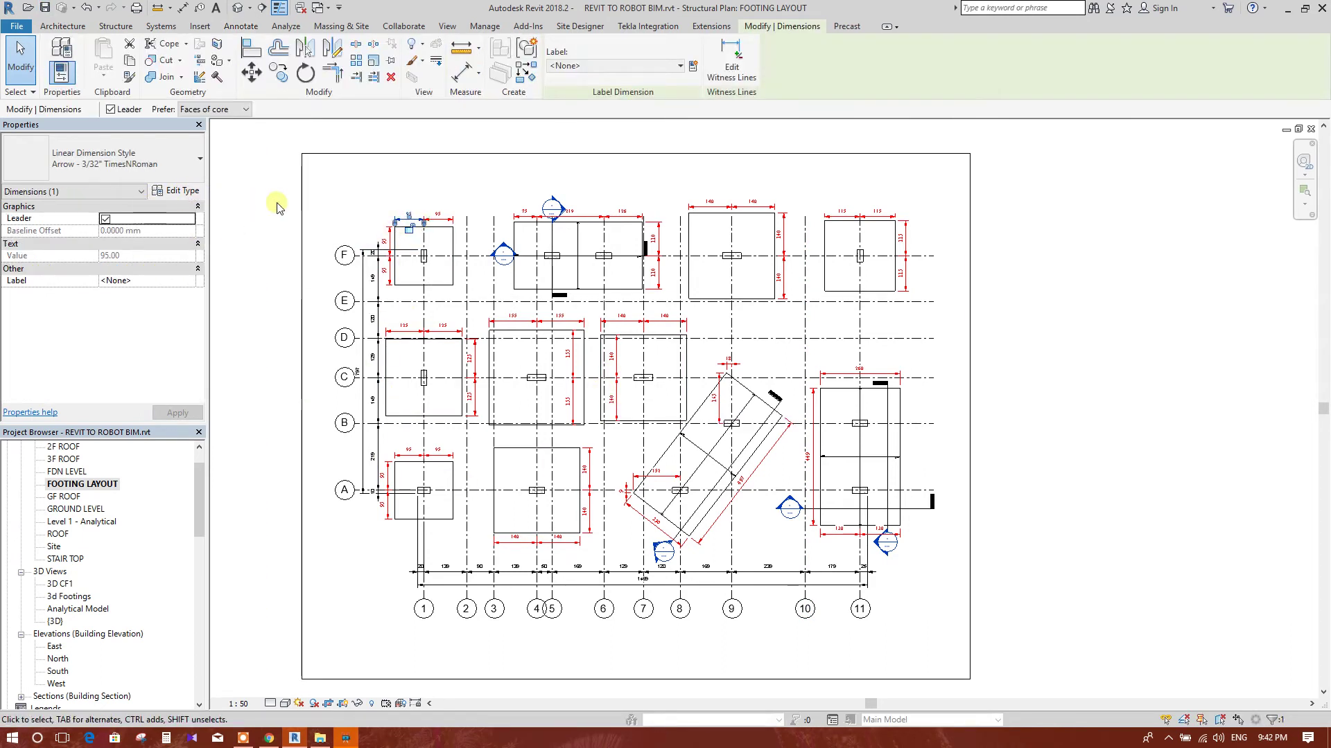
{"action": "left_click", "coordinate": [179, 194]}
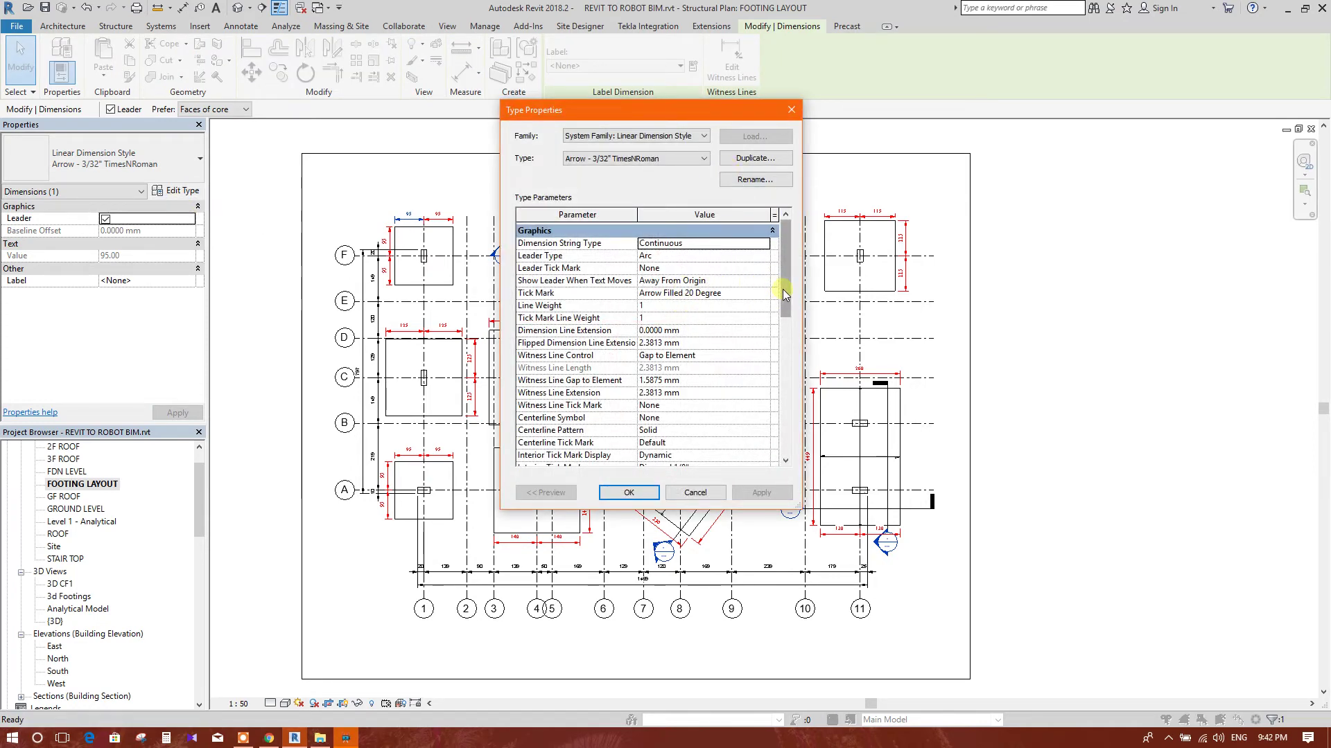
{"action": "left_click_drag", "start_coordinate": [781, 289], "coordinate": [780, 366]}
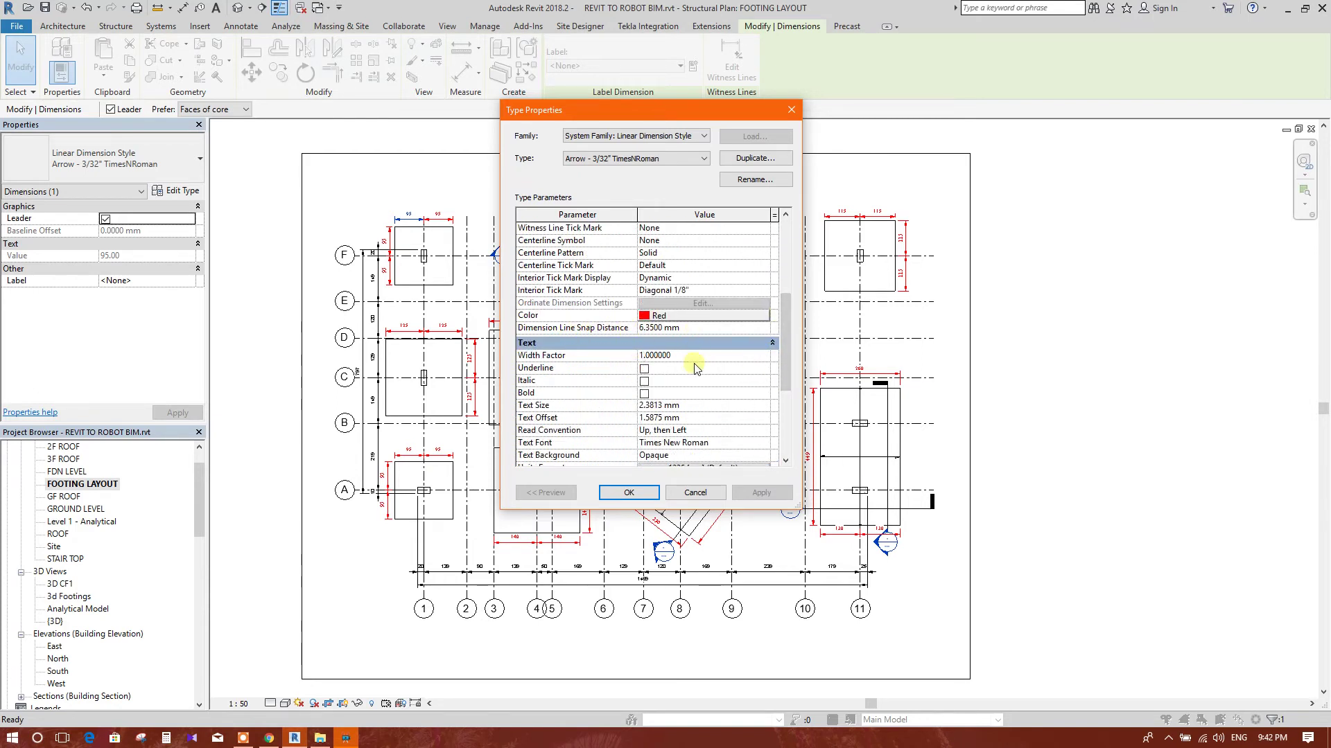
{"action": "scroll", "coordinate": [681, 374], "scroll_direction": "down", "scroll_amount": 1}
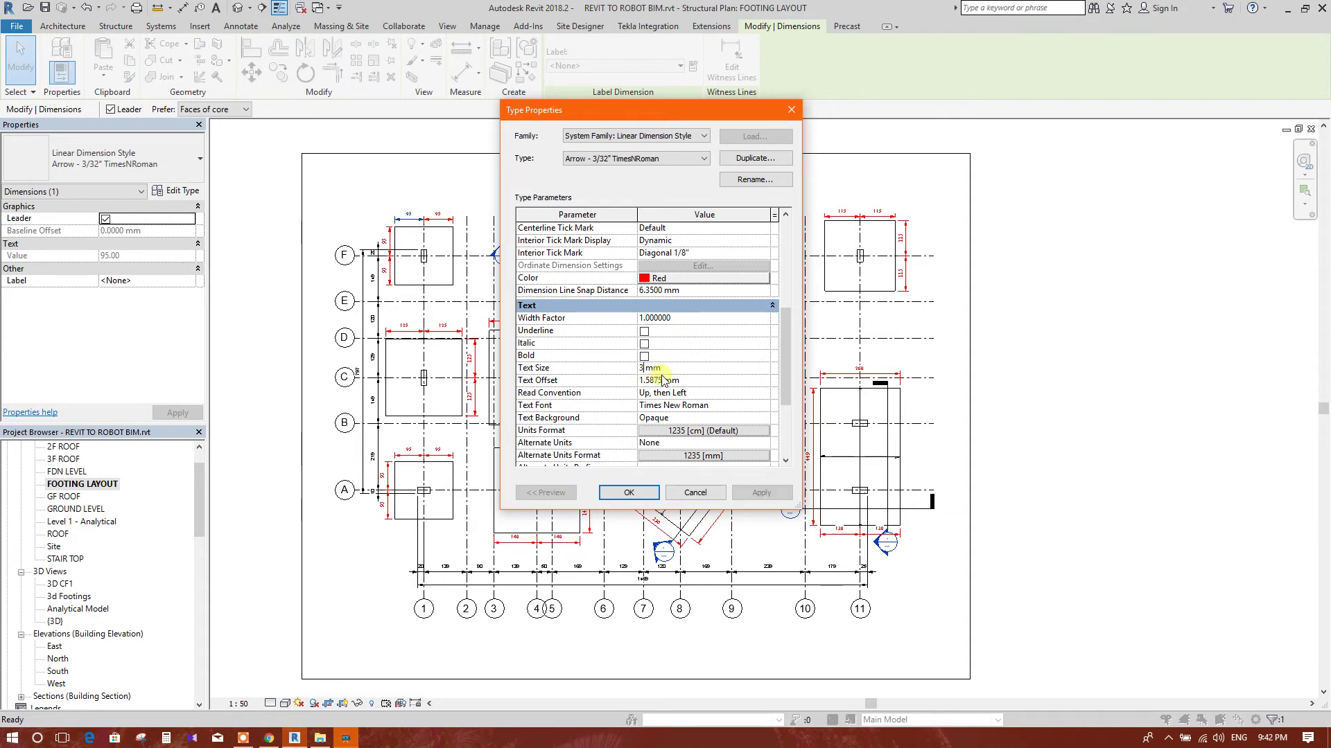
{"action": "left_click", "coordinate": [758, 492]}
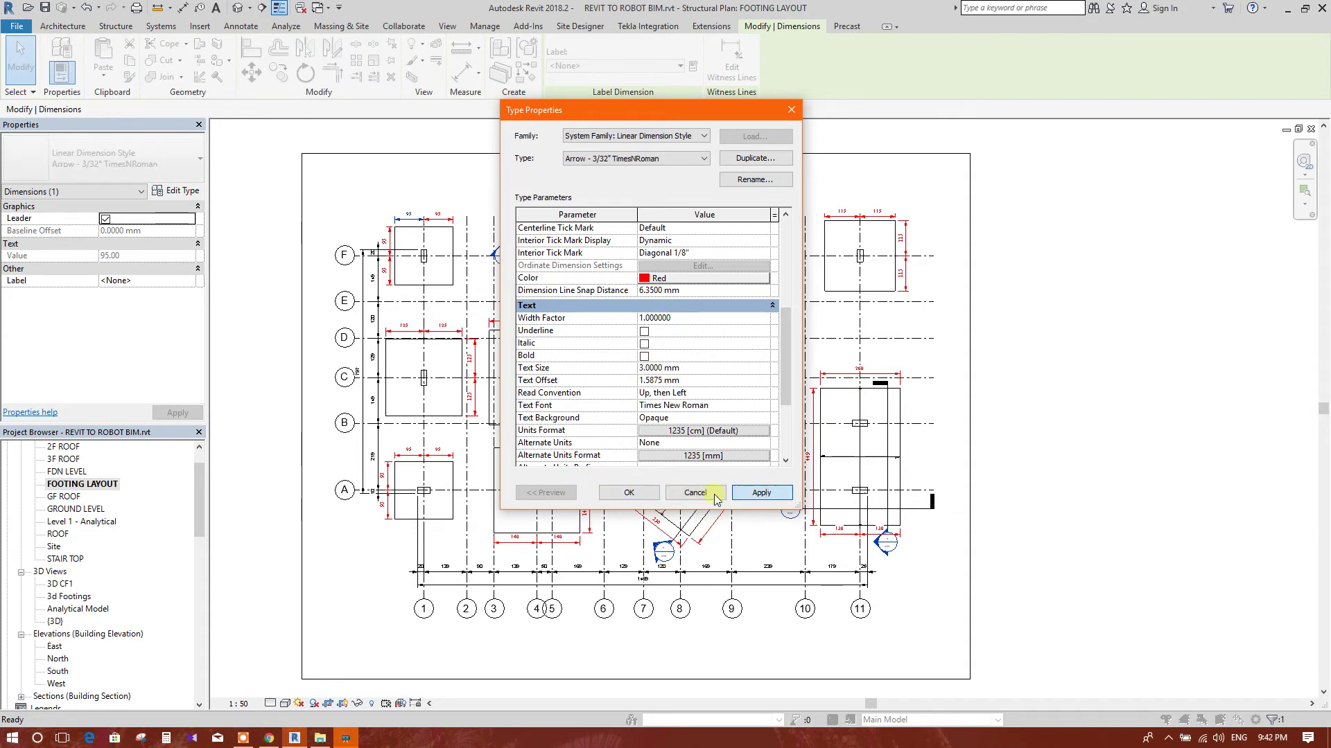
{"action": "left_click", "coordinate": [628, 493]}
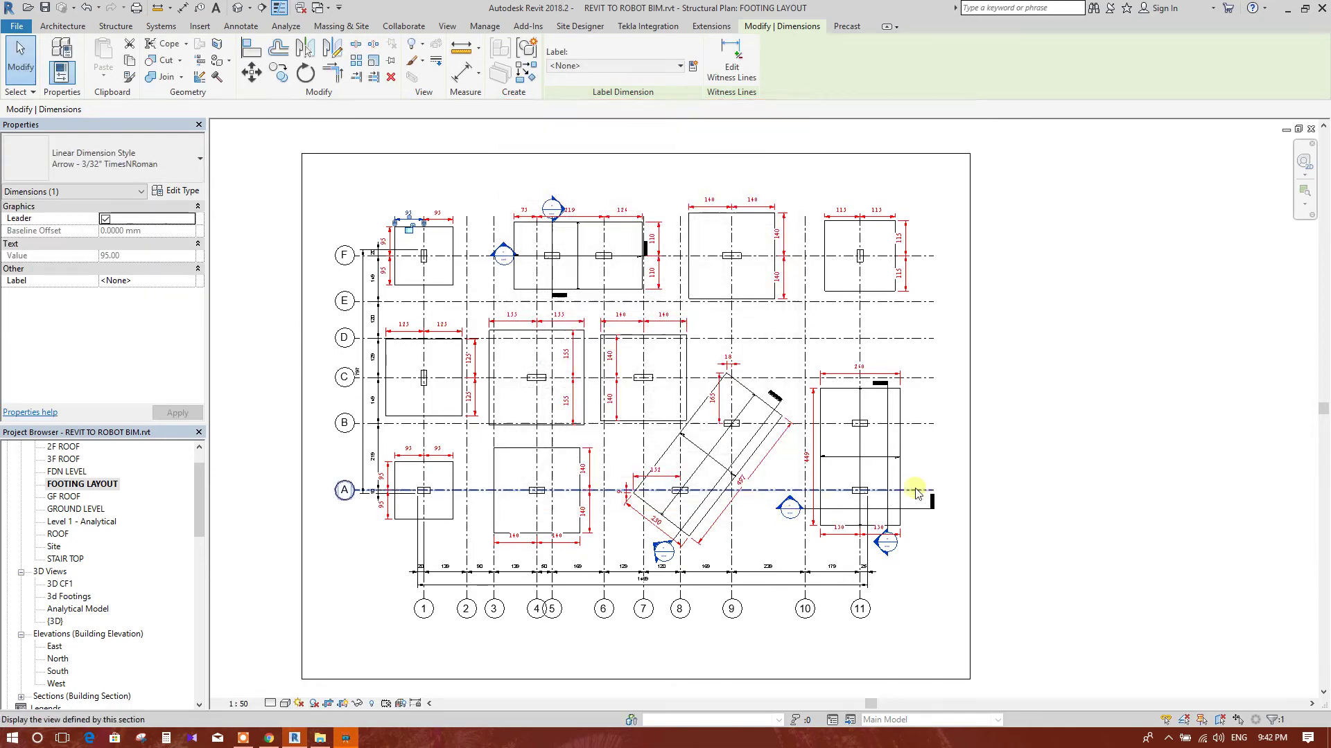
{"action": "left_click", "coordinate": [1029, 416]}
{"action": "scroll", "coordinate": [710, 185], "scroll_direction": "up", "scroll_amount": 2}
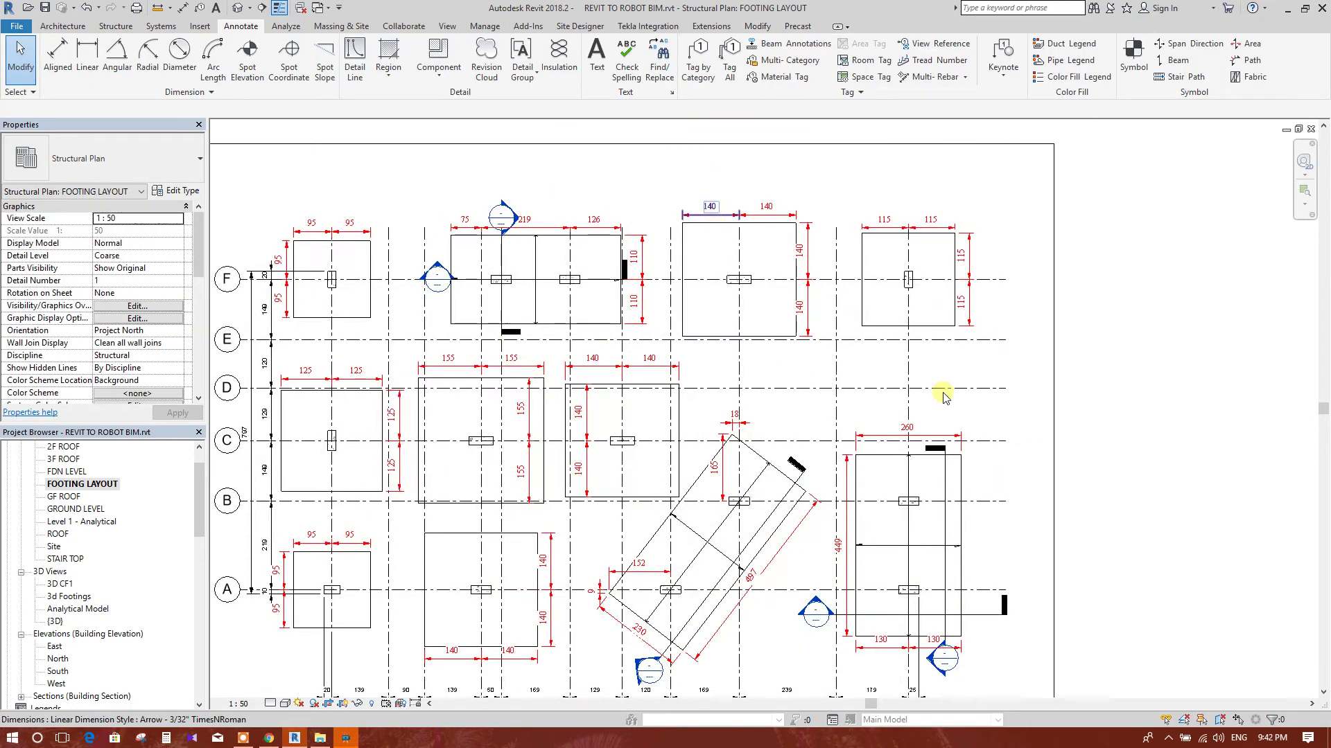
{"action": "scroll", "coordinate": [952, 404], "scroll_direction": "down", "scroll_amount": 3}
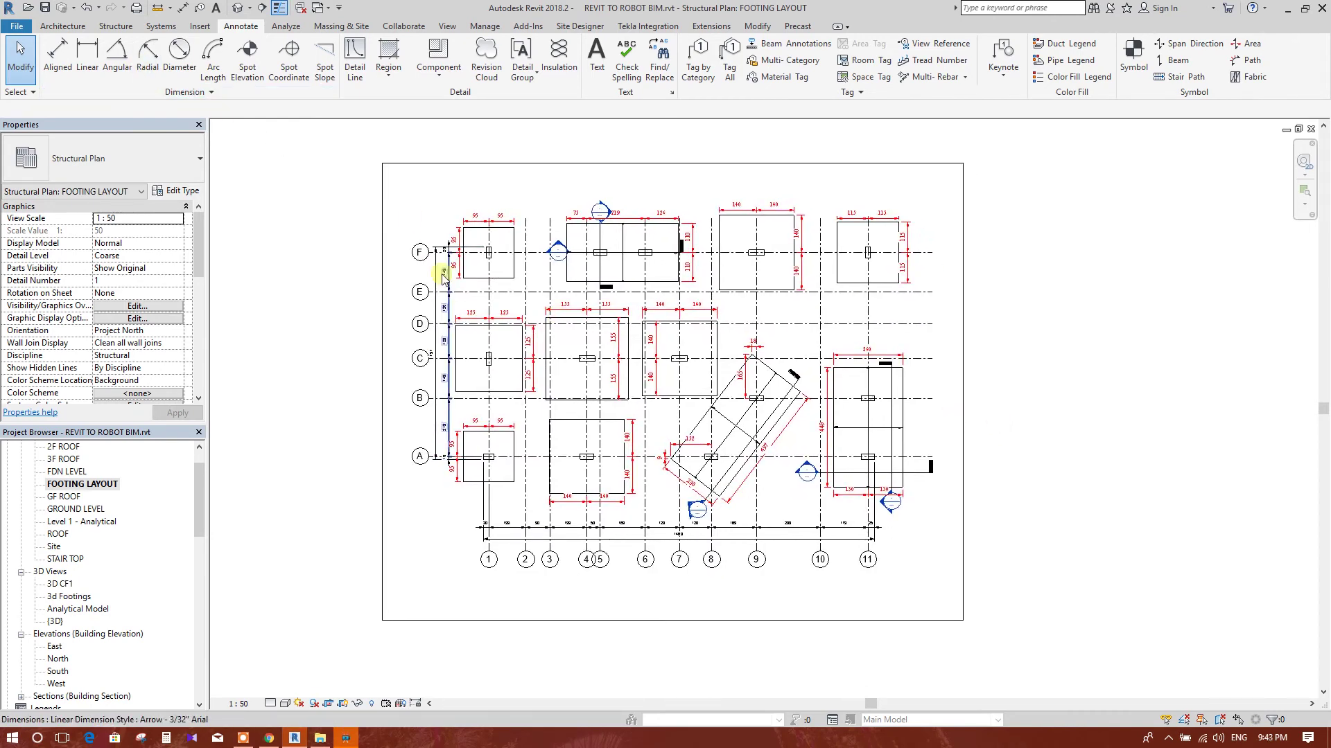
Step: Set the text size of the grid dimensions' type, Arrow - 3/32" Arial, to 3.2 mm
{"action": "scroll", "coordinate": [449, 315], "scroll_direction": "up", "scroll_amount": 2}
{"action": "left_click", "coordinate": [449, 315]}
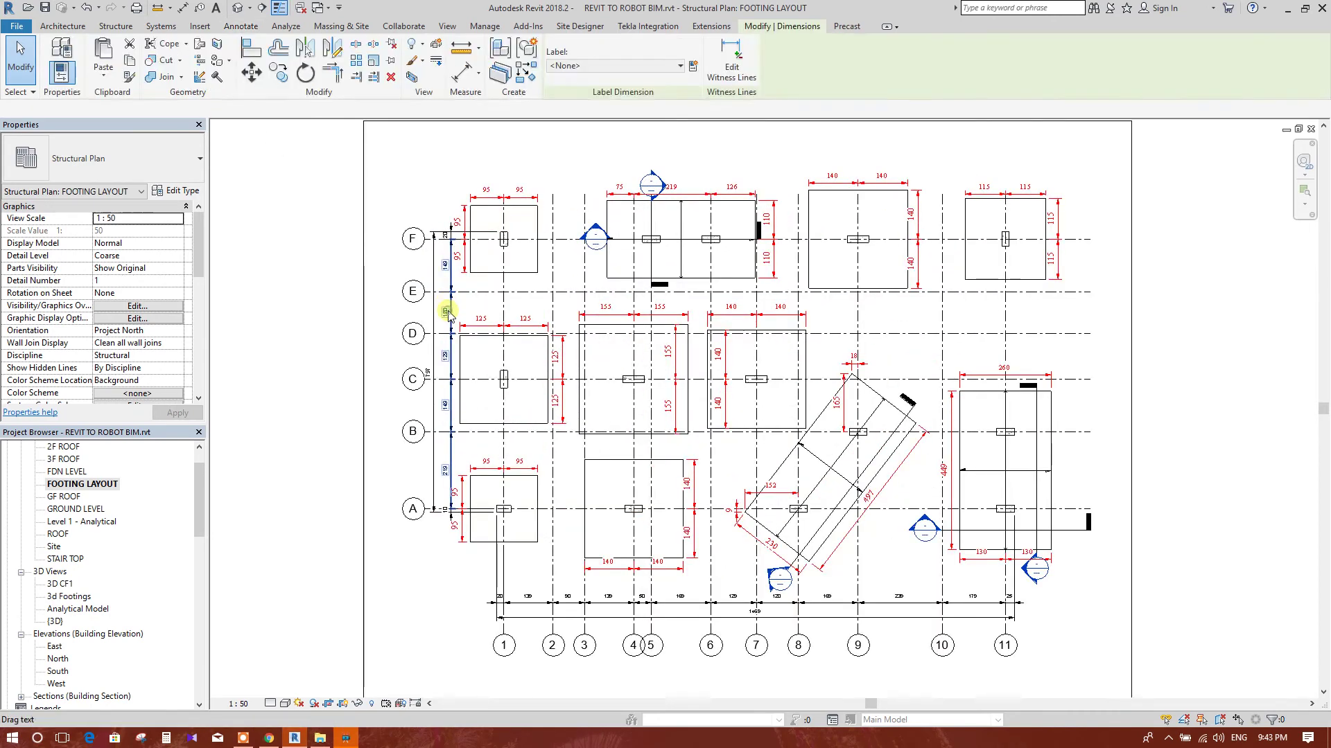
{"action": "left_click", "coordinate": [176, 192]}
{"action": "scroll", "coordinate": [713, 394], "scroll_direction": "down", "scroll_amount": 5}
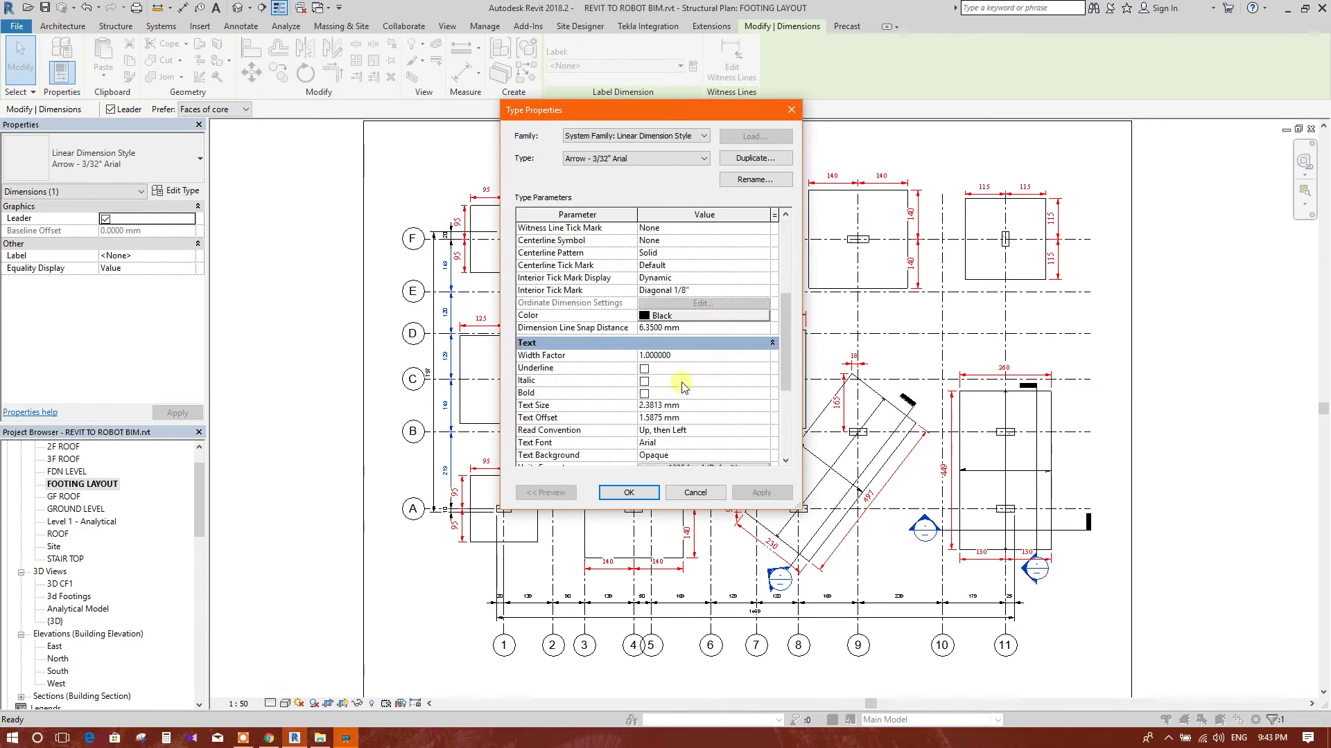
{"action": "scroll", "coordinate": [671, 380], "scroll_direction": "down", "scroll_amount": 1}
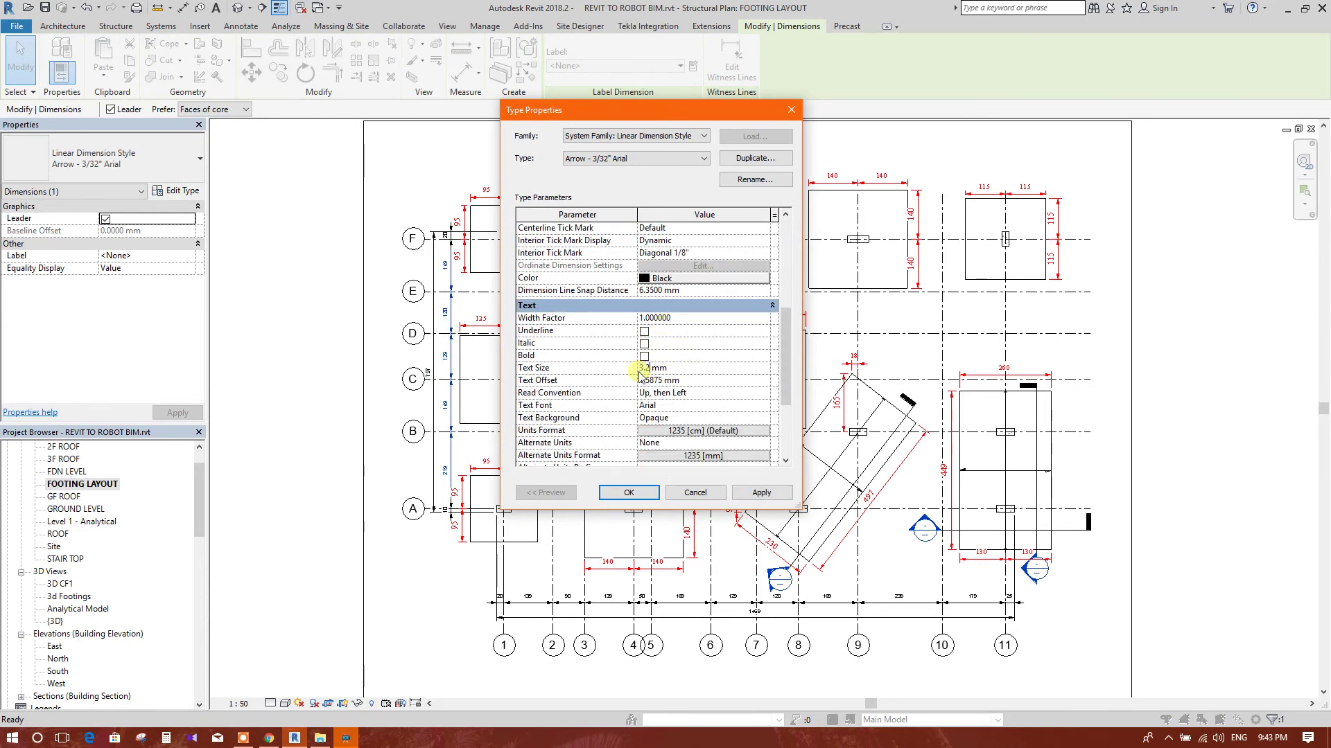
{"action": "left_click", "coordinate": [652, 499]}
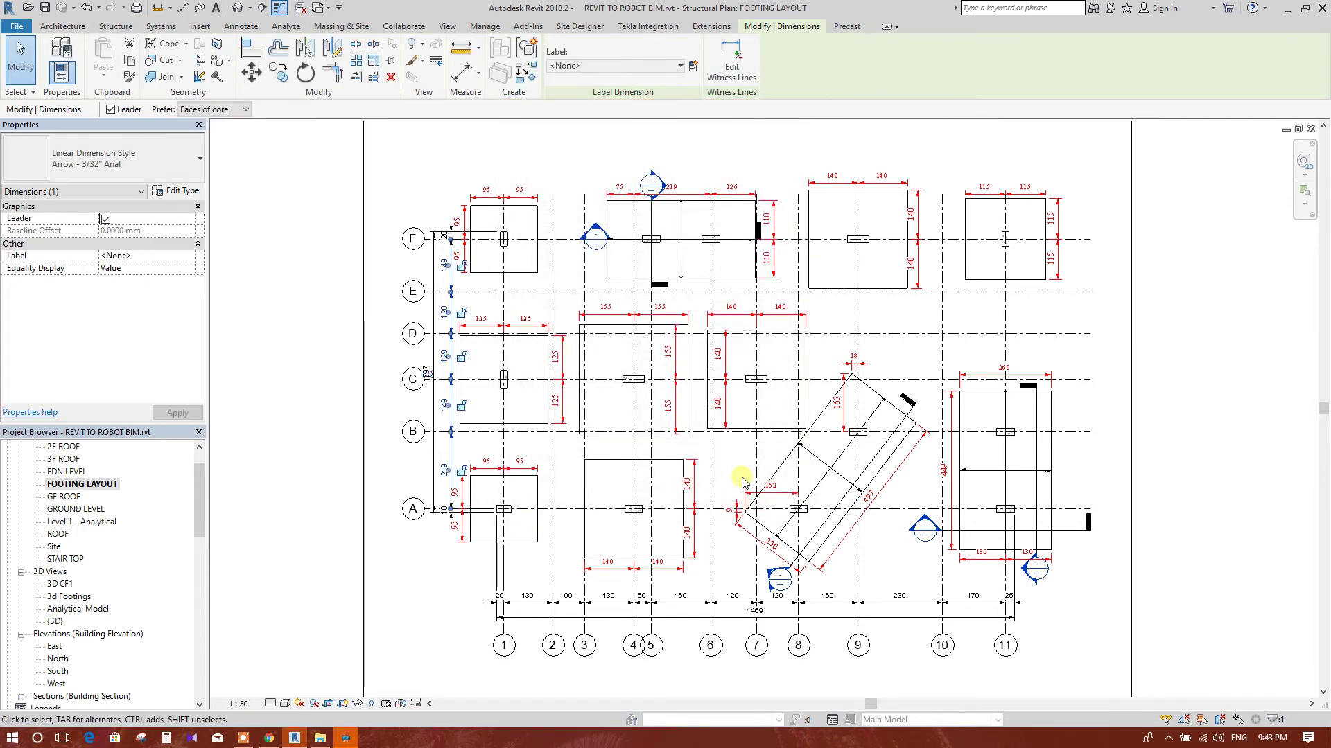
{"action": "left_click", "coordinate": [402, 286]}
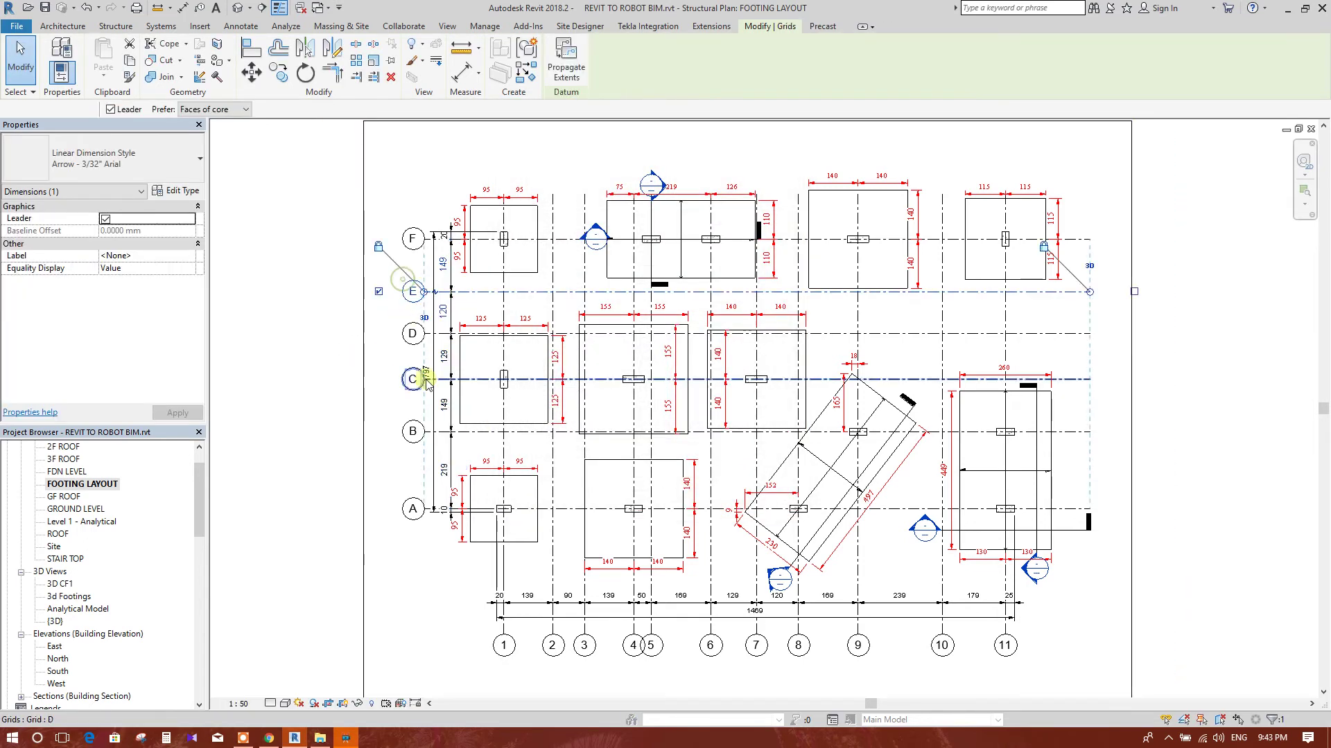
{"action": "left_click", "coordinate": [476, 451]}
{"action": "middle_click_drag", "start_coordinate": [472, 573], "coordinate": [471, 522]}
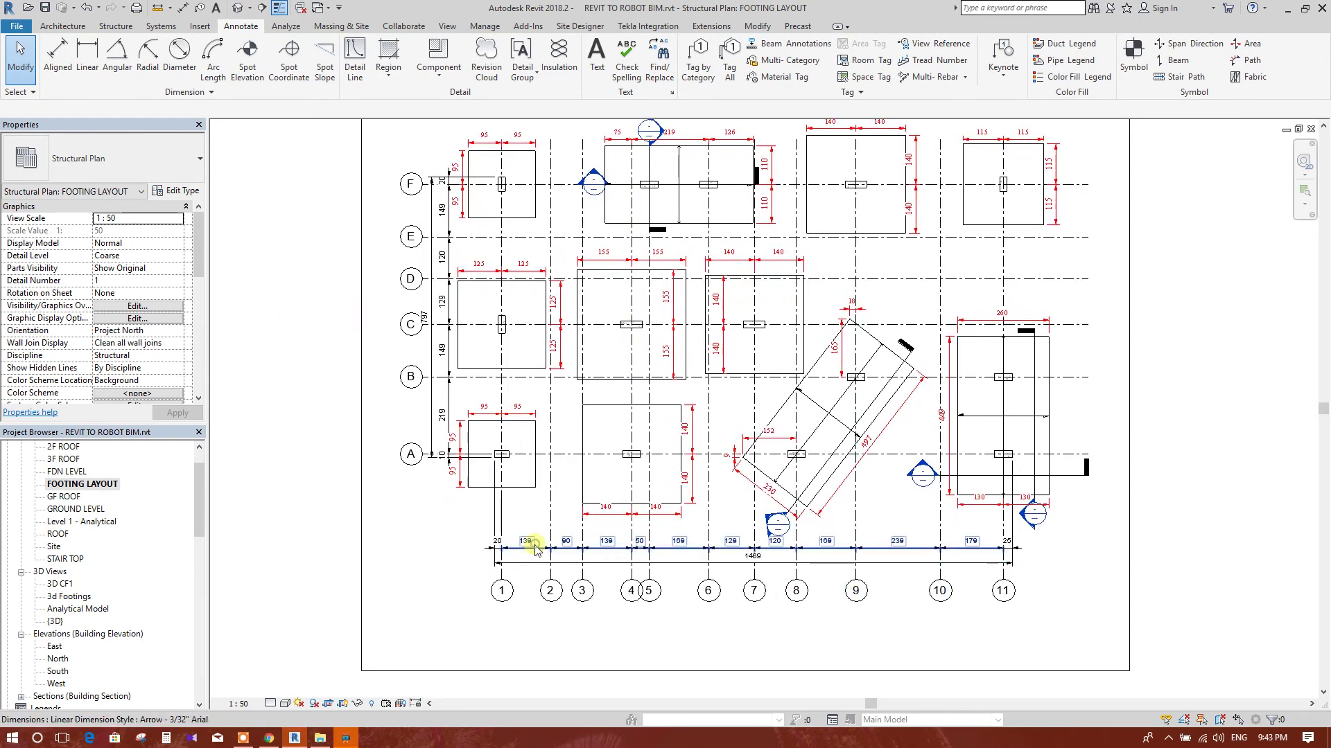
Step: Change the colour of the grid dimensions' Arrow - 3/32" Arial type to blue
{"action": "left_click", "coordinate": [535, 550]}
{"action": "left_click", "coordinate": [176, 191]}
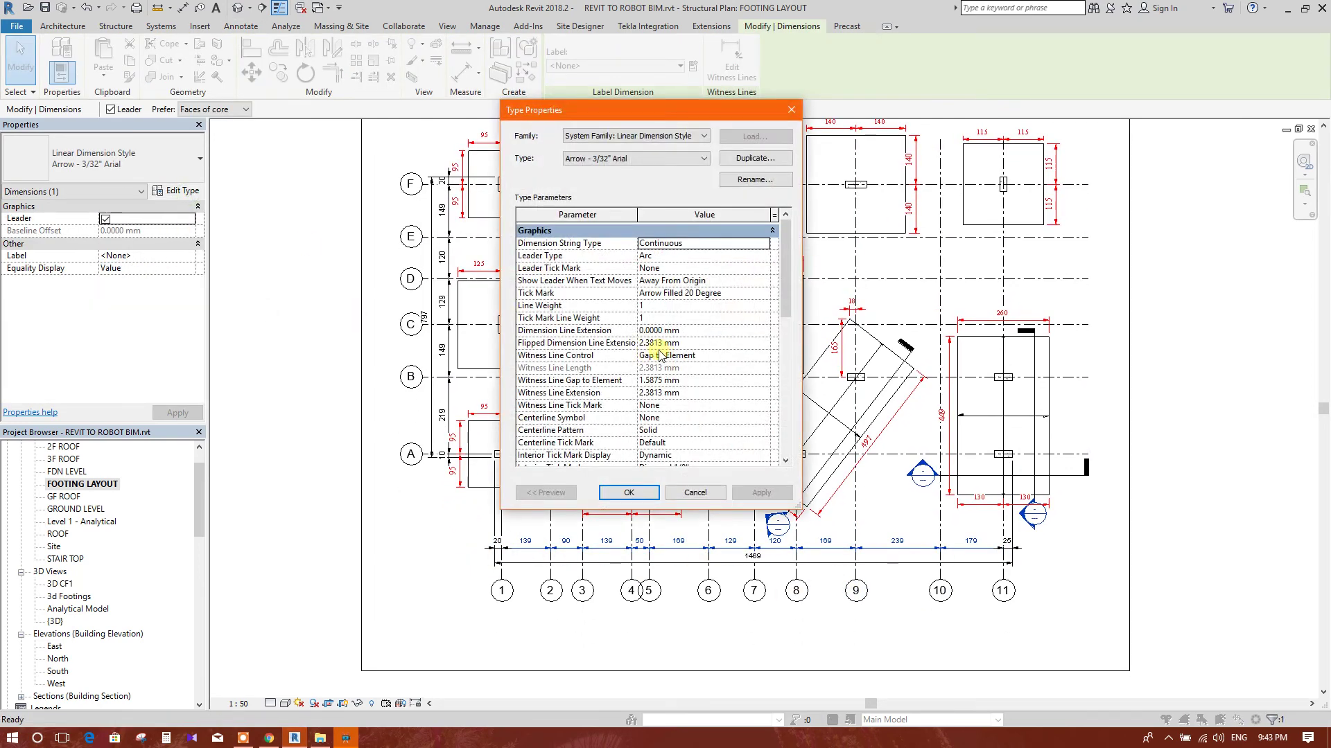
{"action": "scroll", "coordinate": [659, 355], "scroll_direction": "down", "scroll_amount": 10}
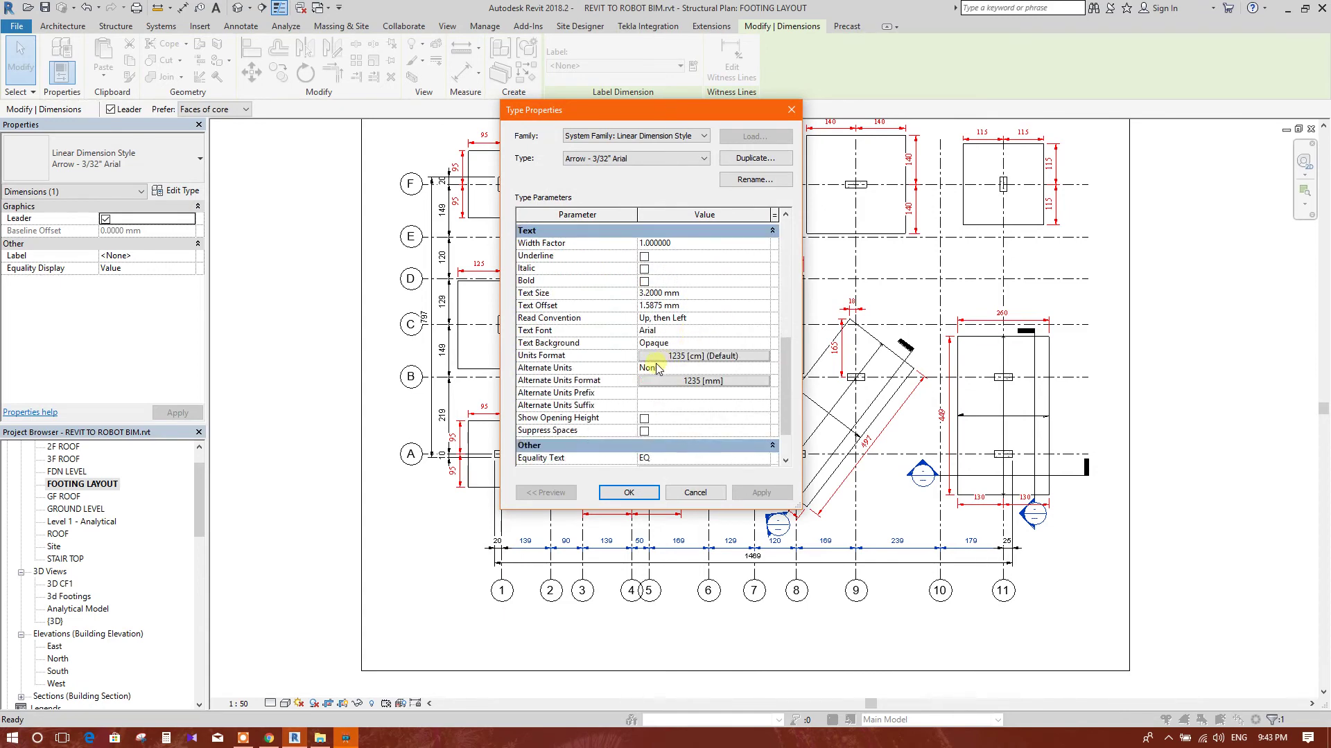
{"action": "scroll", "coordinate": [690, 368], "scroll_direction": "down", "scroll_amount": 2}
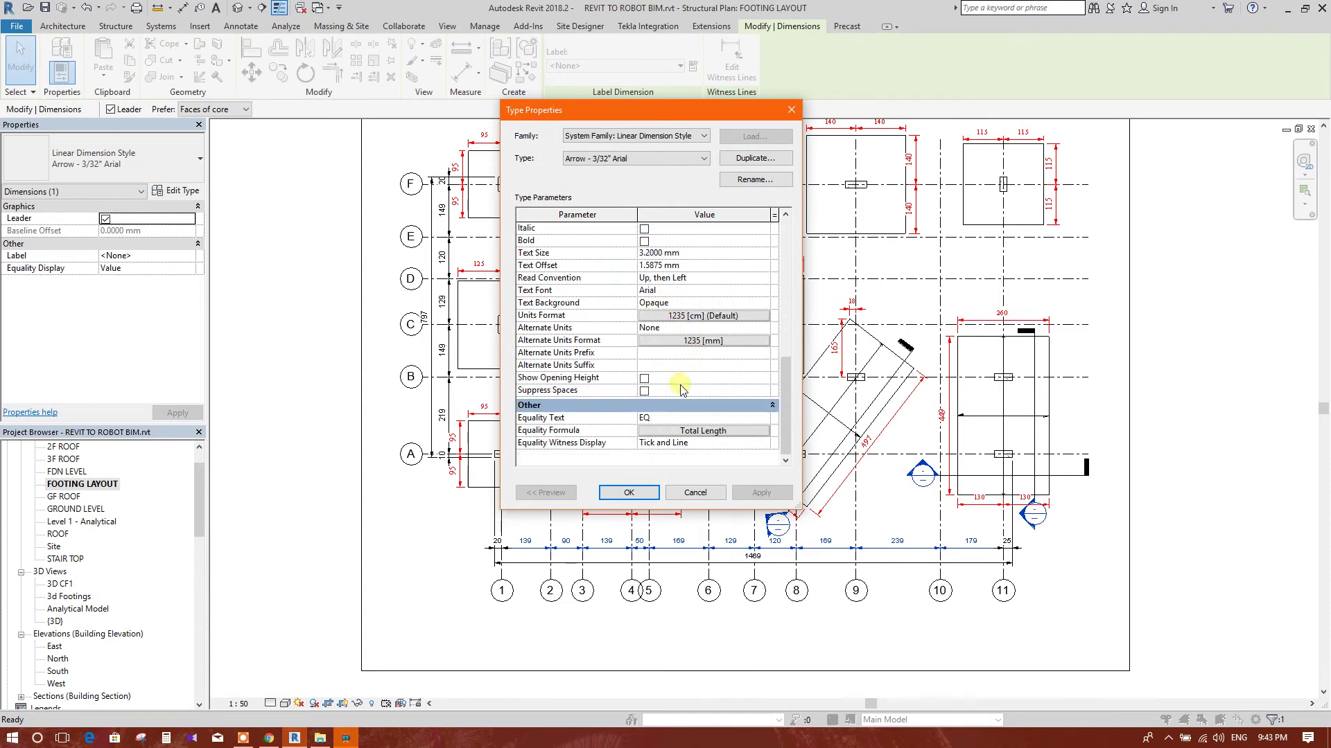
{"action": "scroll", "coordinate": [681, 390], "scroll_direction": "up", "scroll_amount": 3}
{"action": "left_click", "coordinate": [690, 268]}
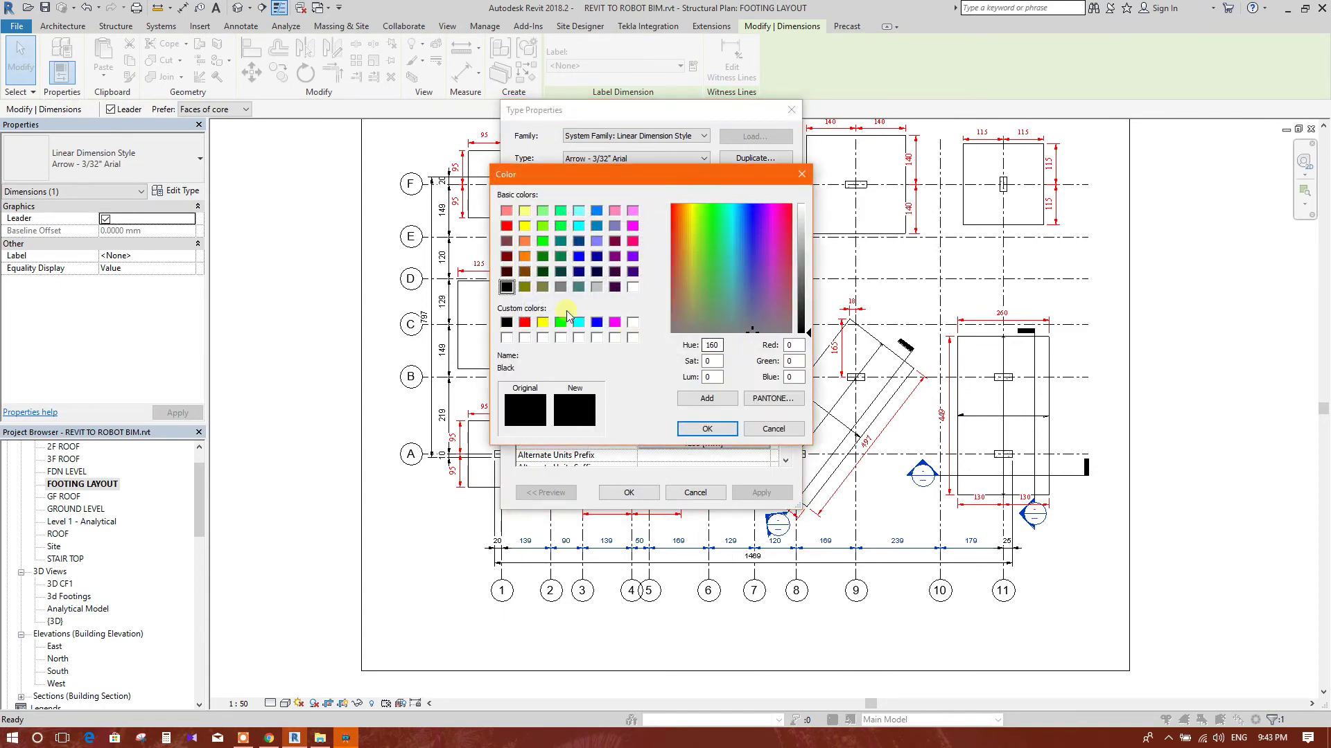
{"action": "left_click", "coordinate": [614, 323]}
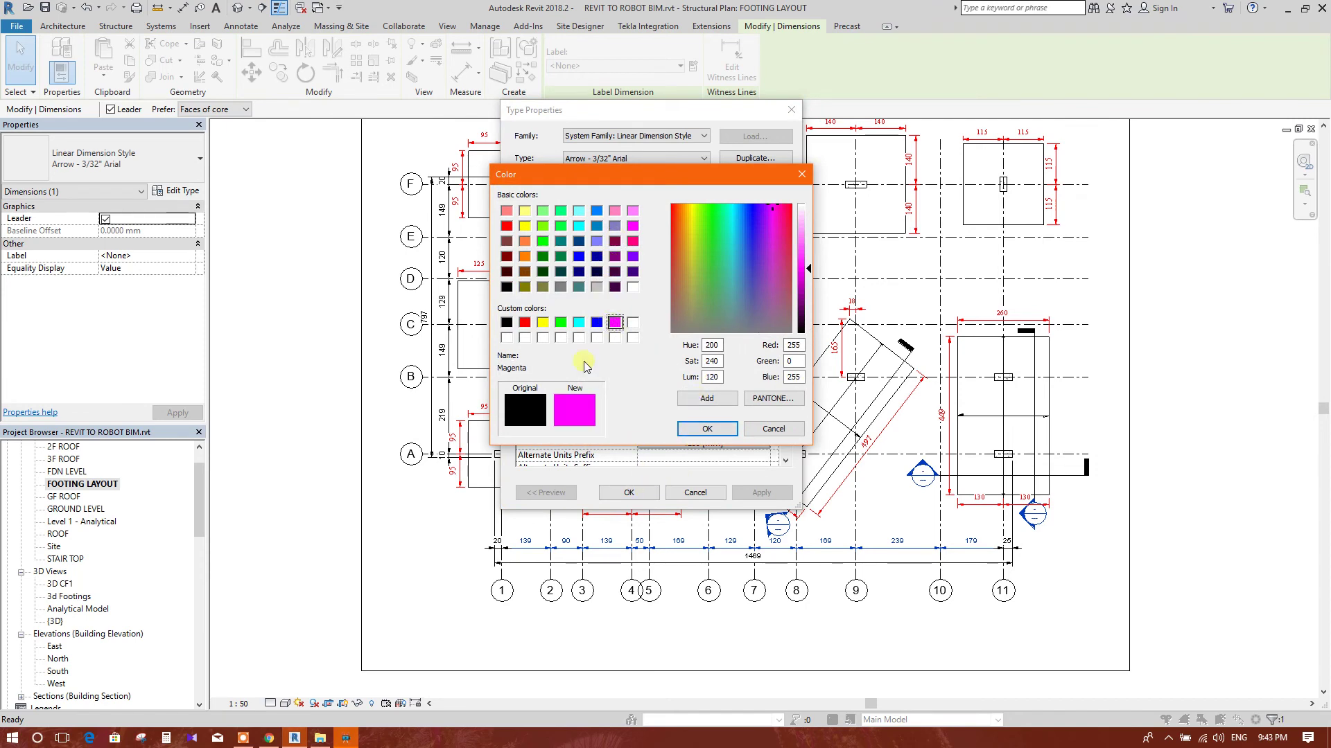
{"action": "left_click", "coordinate": [579, 256]}
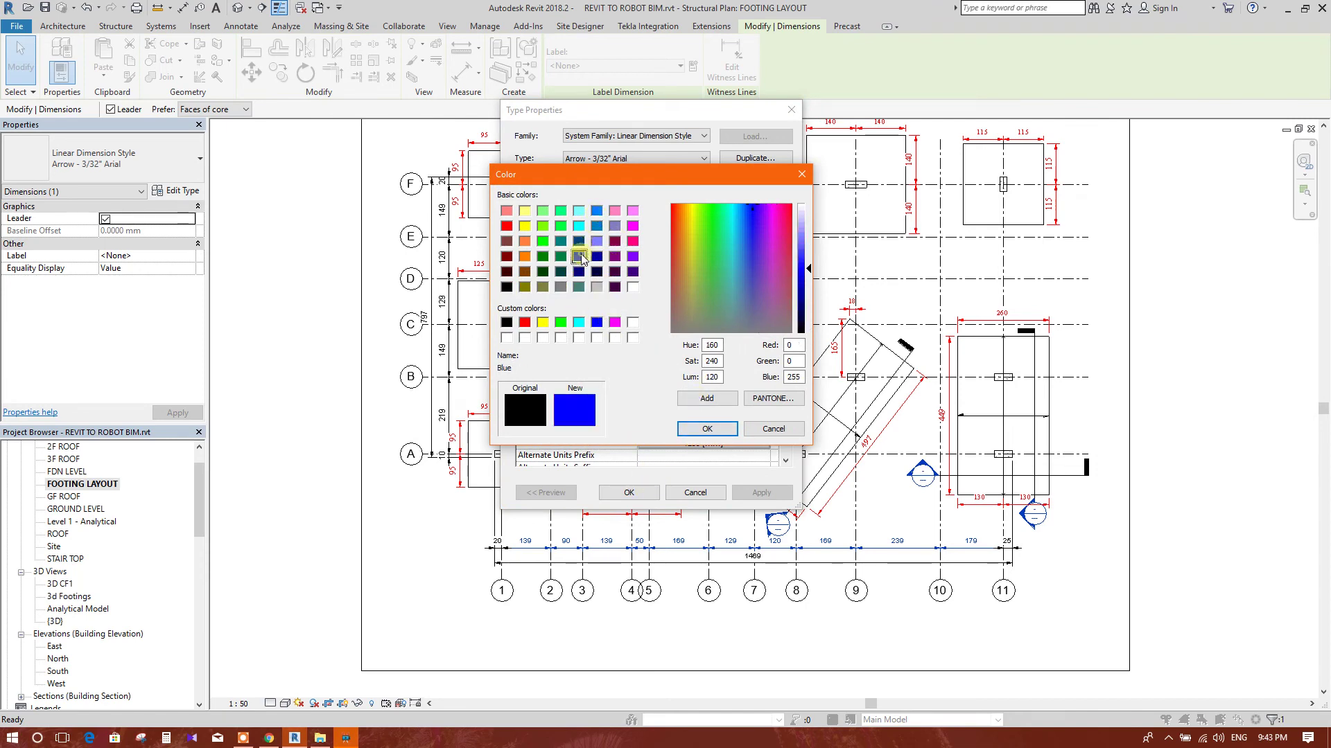
{"action": "left_click", "coordinate": [687, 430]}
{"action": "left_click", "coordinate": [628, 493]}
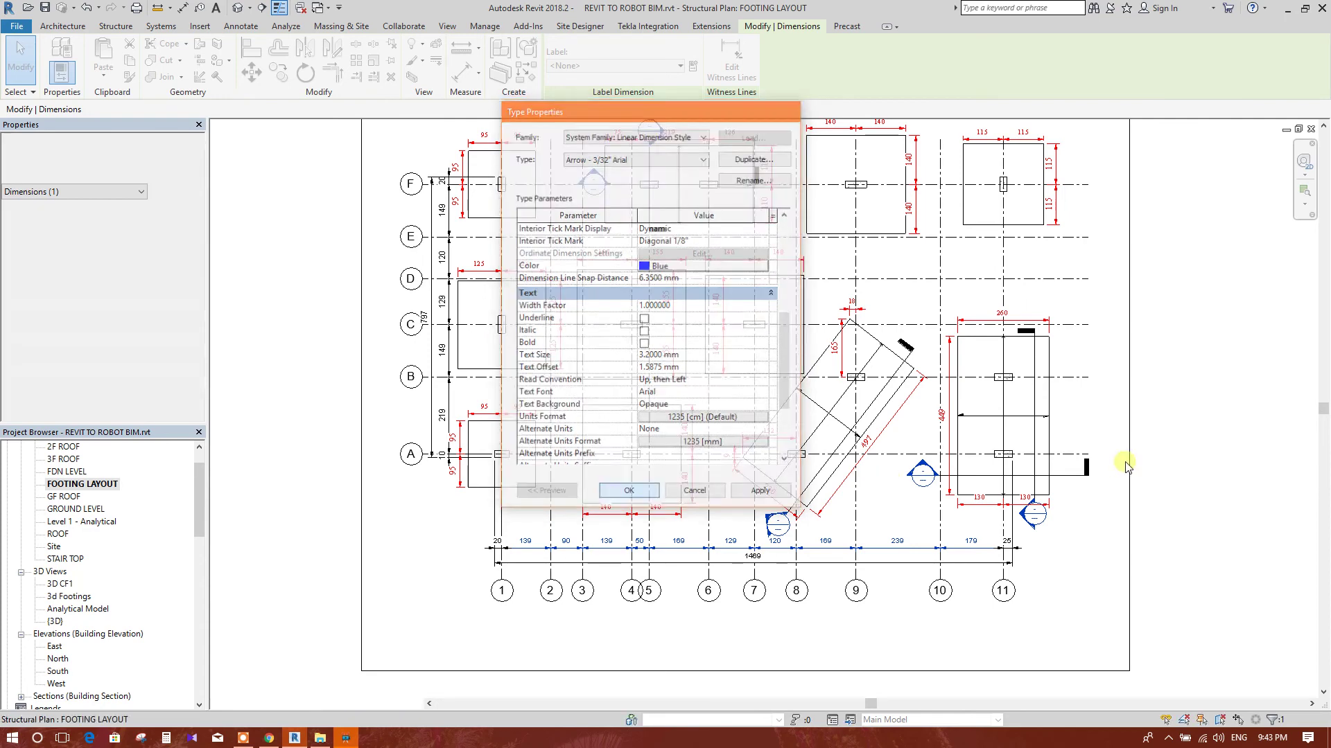
{"action": "key", "text": "Escape"}
{"action": "scroll", "coordinate": [615, 523], "scroll_direction": "down", "scroll_amount": 3}
{"action": "key", "text": "Escape"}
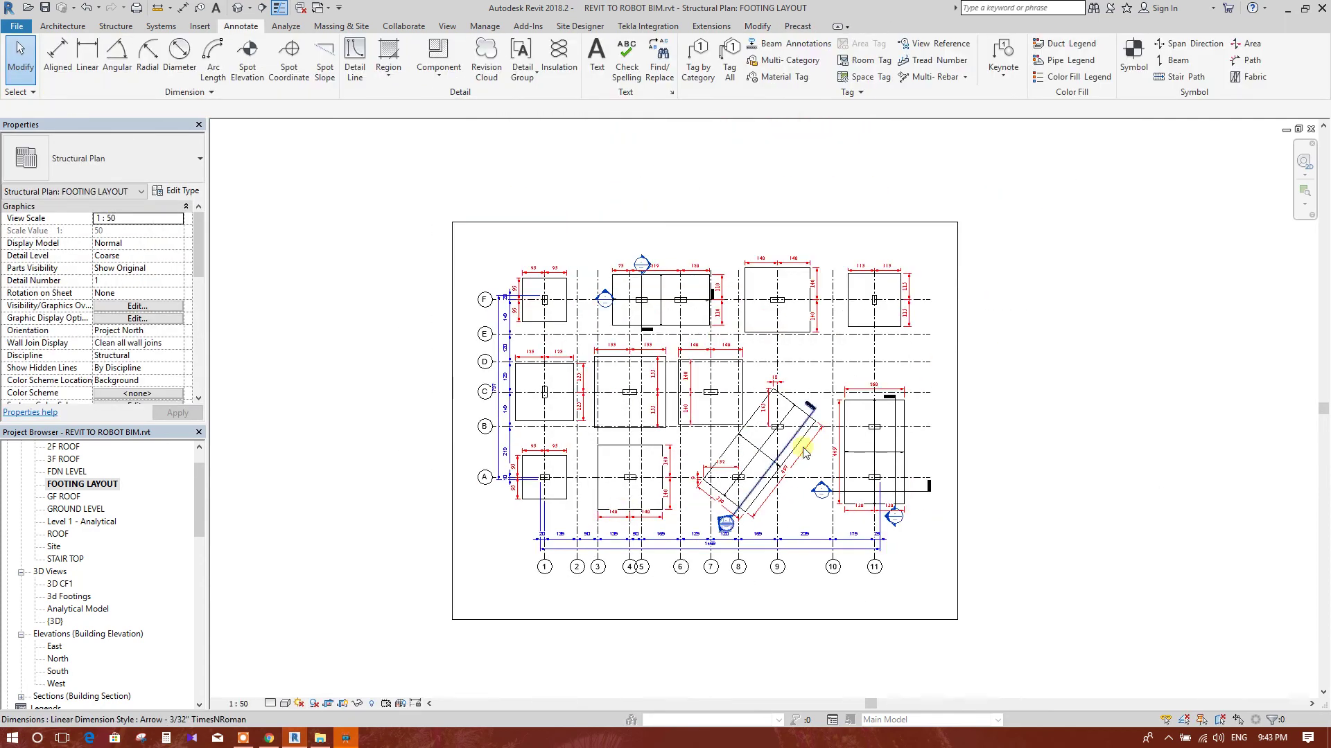
Step: Open the sheet S.1 - FOOTING LAYOUT PLAN to check the dimensioned plan on it
{"action": "scroll", "coordinate": [1038, 386], "scroll_direction": "up", "scroll_amount": 2}
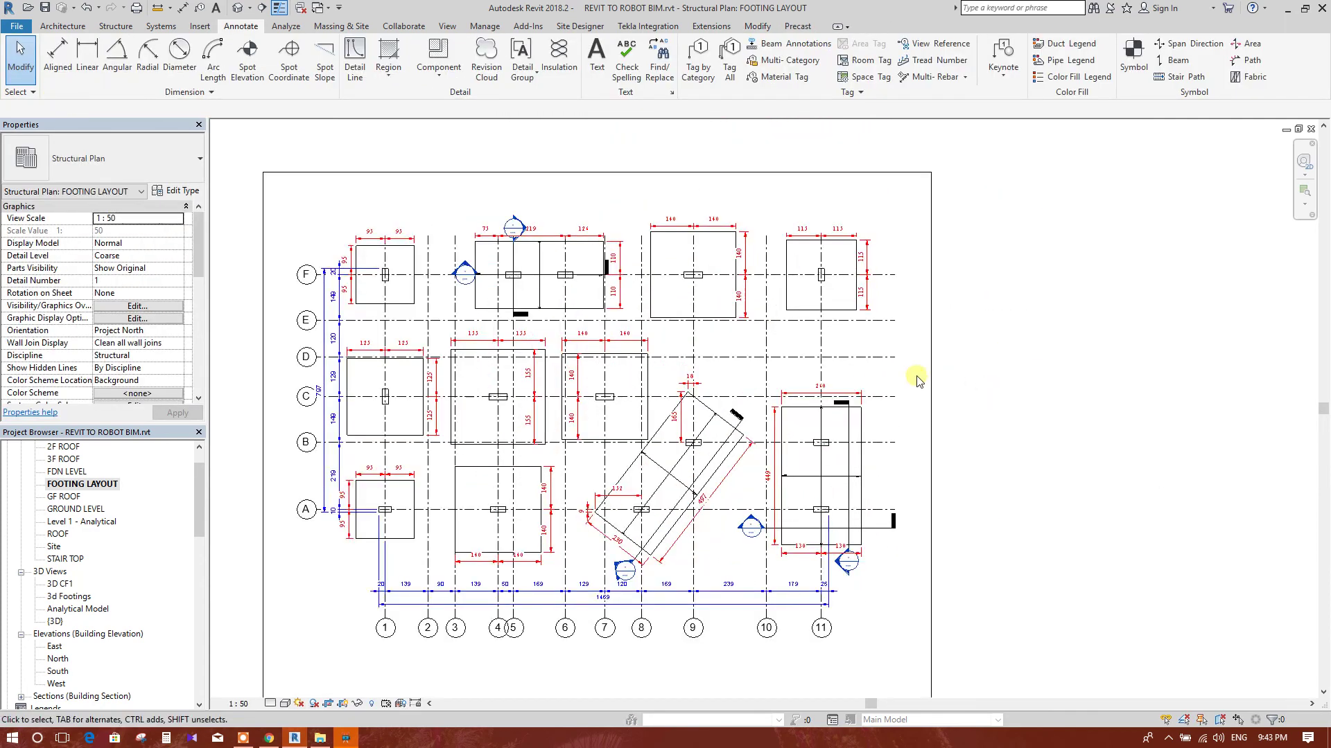
{"action": "middle_click_drag", "start_coordinate": [898, 354], "coordinate": [946, 344]}
{"action": "middle_click_drag", "start_coordinate": [954, 443], "coordinate": [959, 433]}
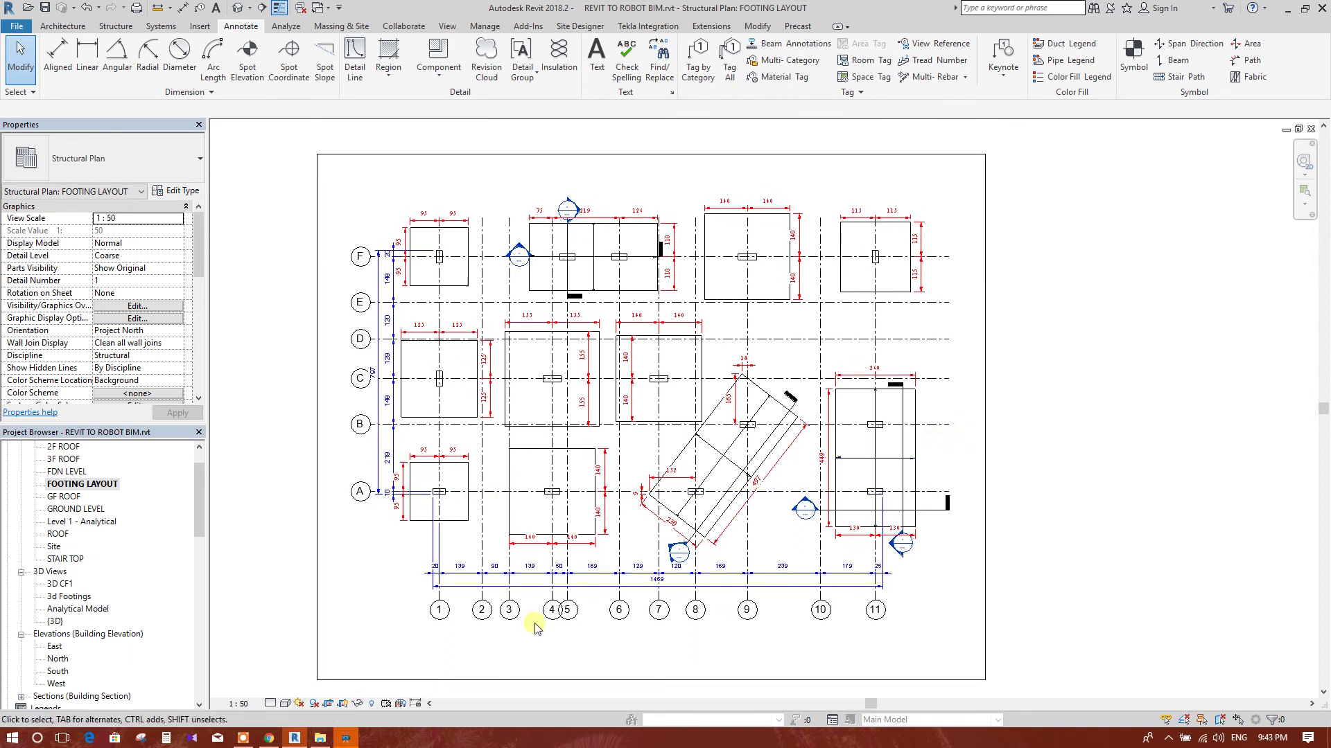
{"action": "middle_click_drag", "start_coordinate": [1023, 494], "coordinate": [1028, 487]}
{"action": "scroll", "coordinate": [94, 592], "scroll_direction": "down", "scroll_amount": 2}
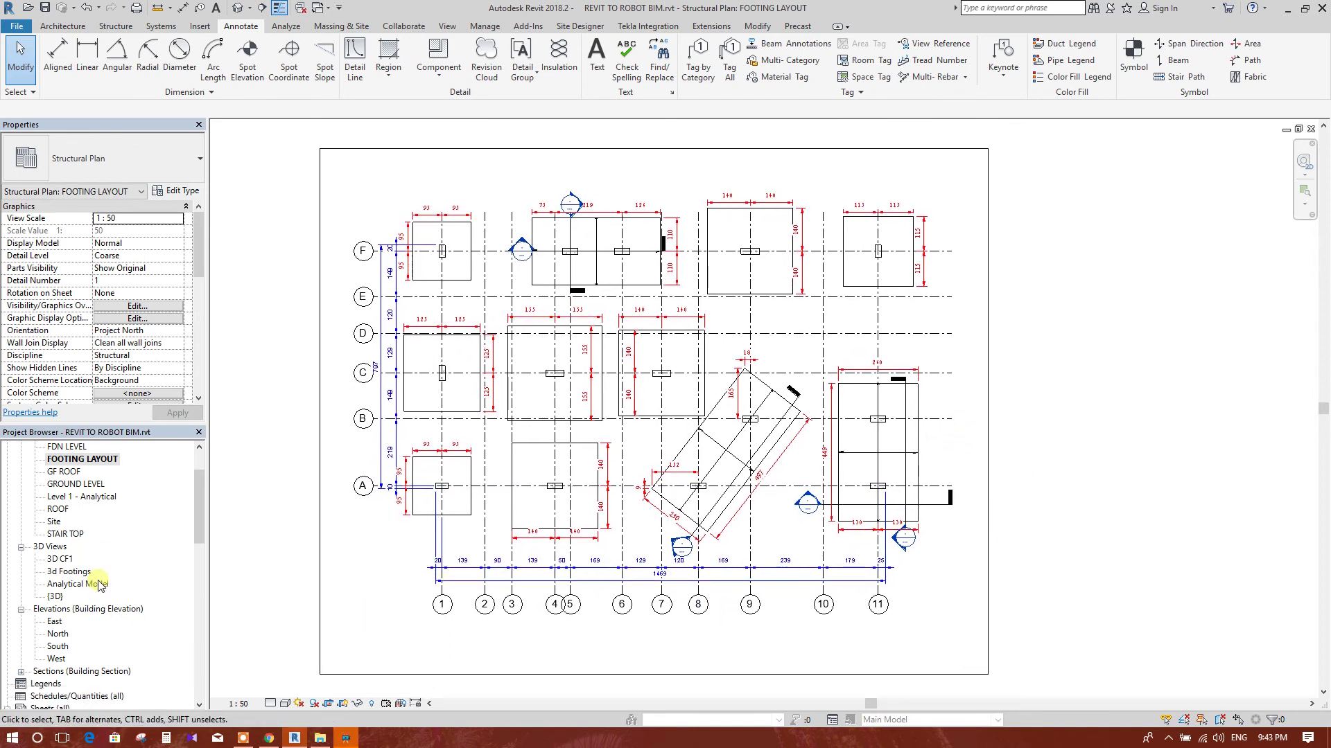
{"action": "scroll", "coordinate": [83, 538], "scroll_direction": "down", "scroll_amount": 2}
{"action": "double_click", "coordinate": [76, 636]}
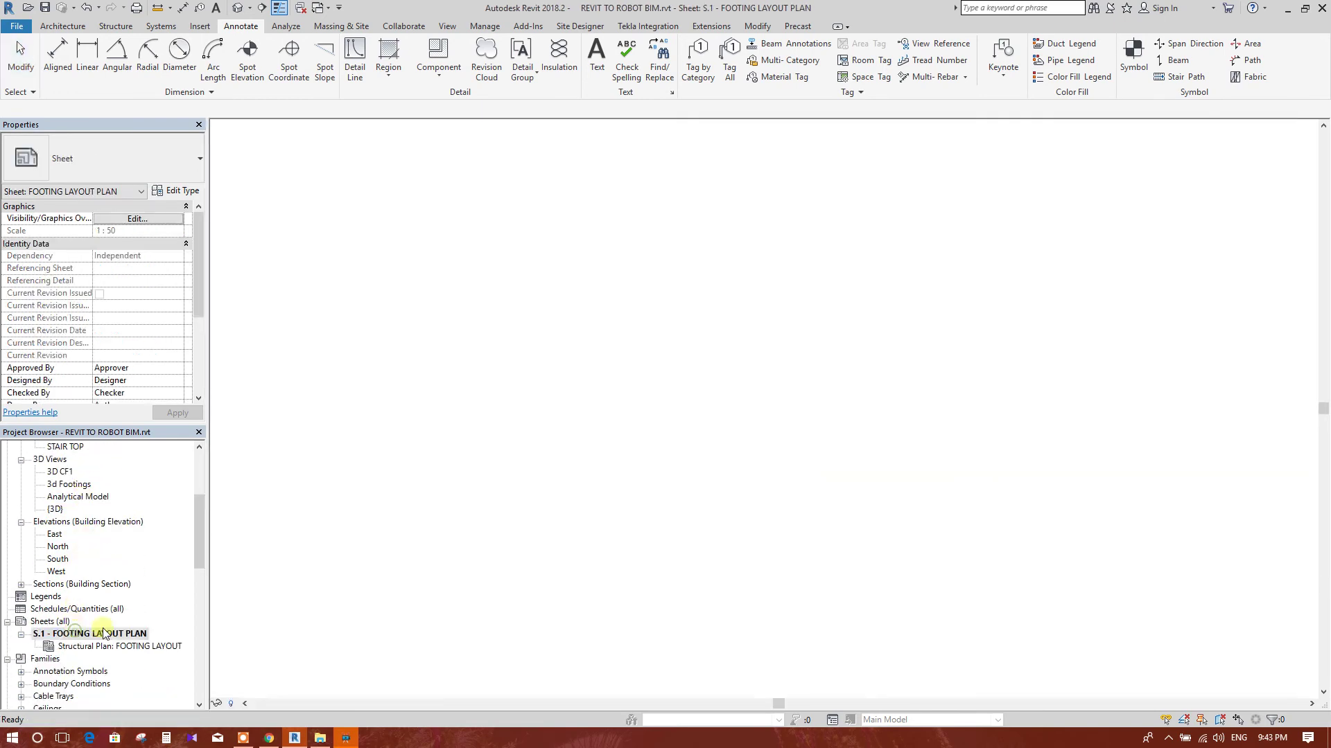
{"action": "scroll", "coordinate": [901, 451], "scroll_direction": "down", "scroll_amount": 1}
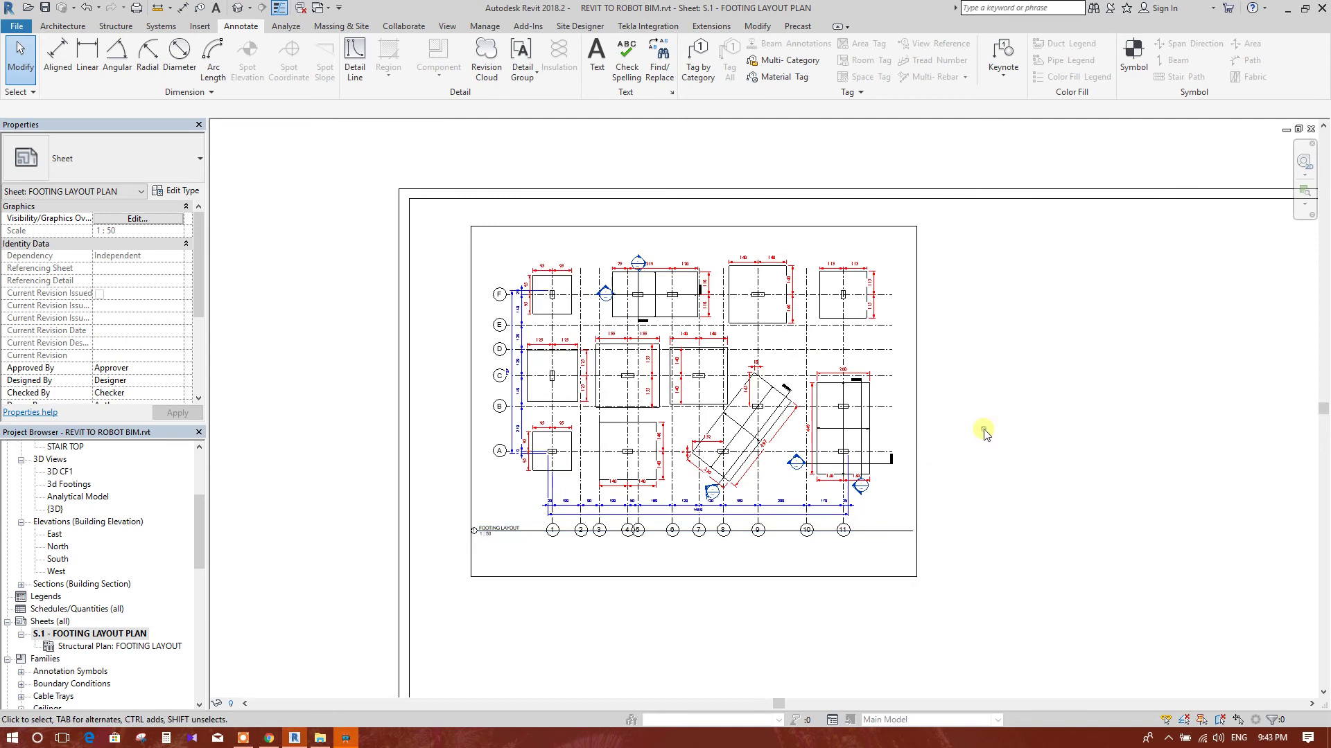
{"action": "scroll", "coordinate": [984, 431], "scroll_direction": "up", "scroll_amount": 1}
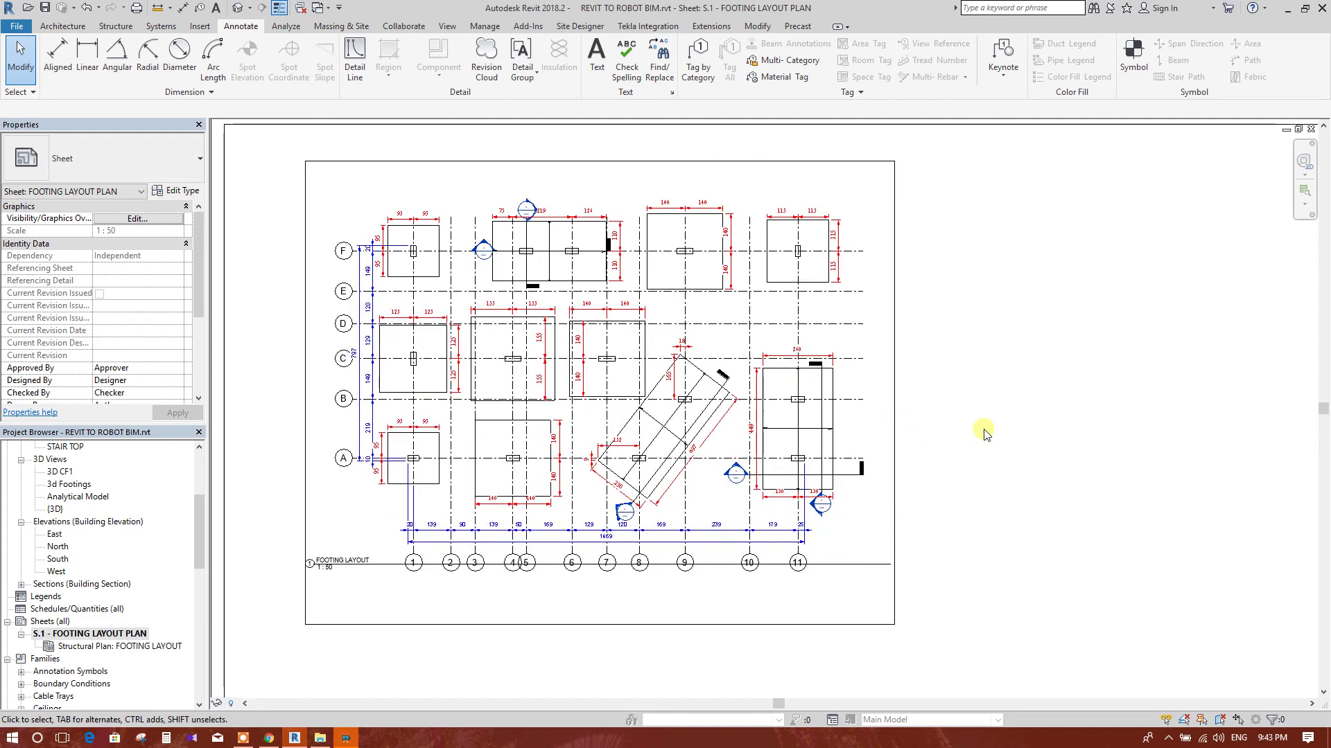
Step: Try to move the FOOTING LAYOUT view title lower on the sheet, and undo the move
{"action": "left_click", "coordinate": [696, 564]}
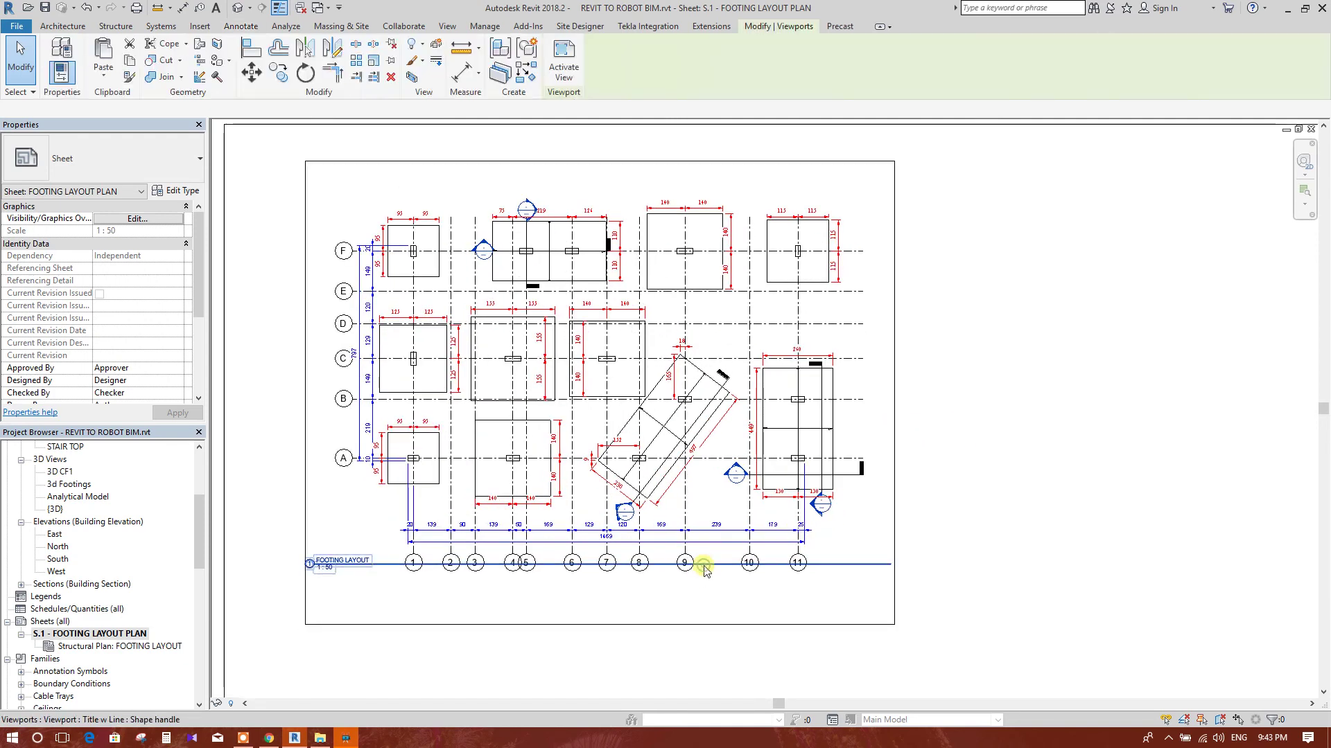
{"action": "left_click", "coordinate": [474, 479]}
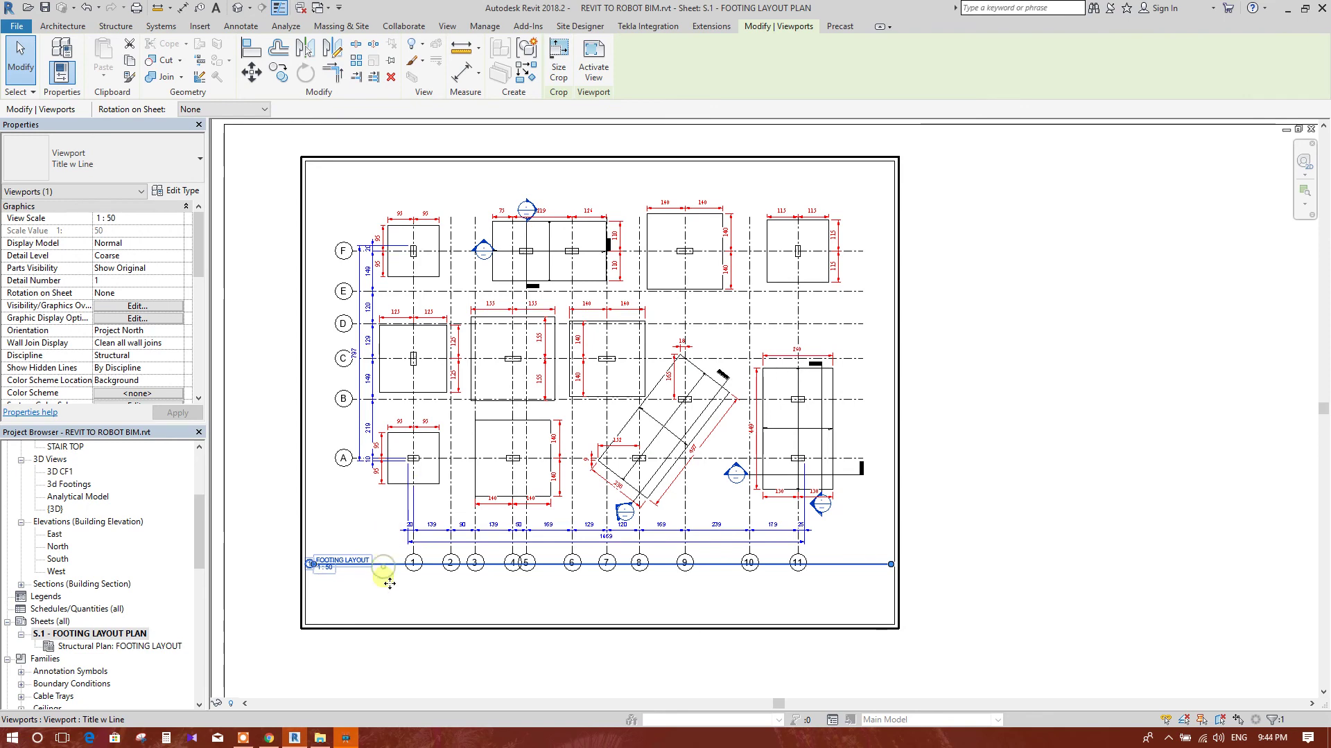
{"action": "left_click_drag", "start_coordinate": [390, 584], "coordinate": [386, 589]}
{"action": "left_click", "coordinate": [266, 273]}
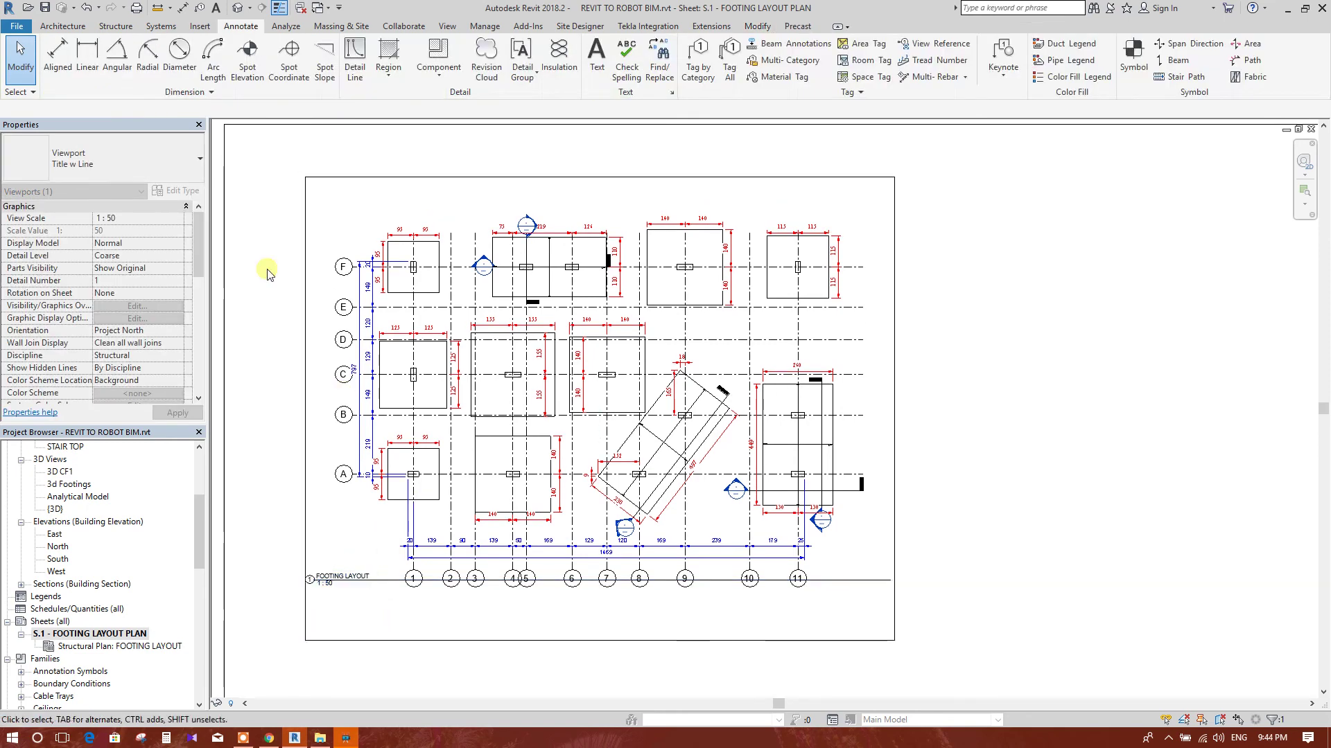
{"action": "left_click", "coordinate": [89, 9]}
Step: Move only the FOOTING LAYOUT view title with its line to just below the grid bubbles on the sheet, and save the project
{"action": "left_click", "coordinate": [383, 567]}
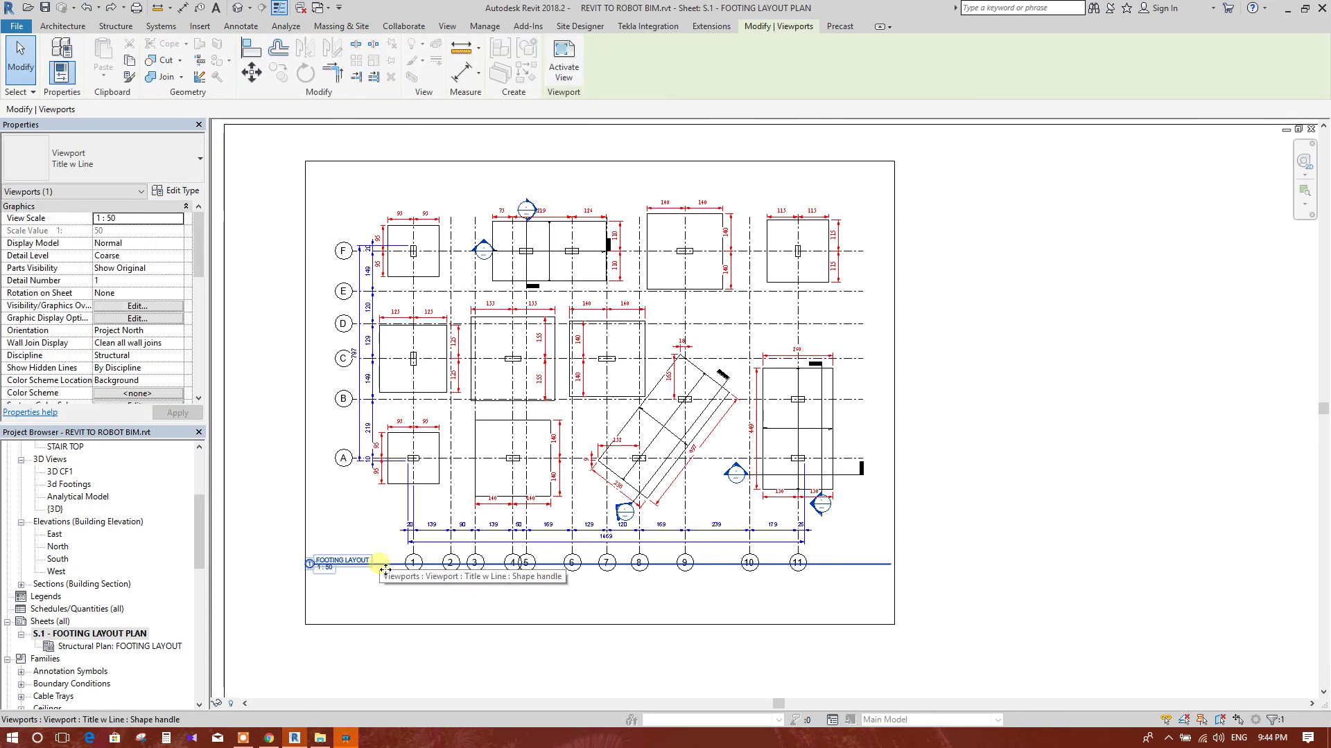
{"action": "mouse_move", "coordinate": [386, 570]}
{"action": "left_mouse_down"}
{"action": "mouse_move", "coordinate": [381, 584]}
{"action": "mouse_move", "coordinate": [520, 586]}
{"action": "left_mouse_up"}
{"action": "left_click", "coordinate": [1013, 497]}
{"action": "scroll", "coordinate": [955, 403], "scroll_direction": "down", "scroll_amount": 2}
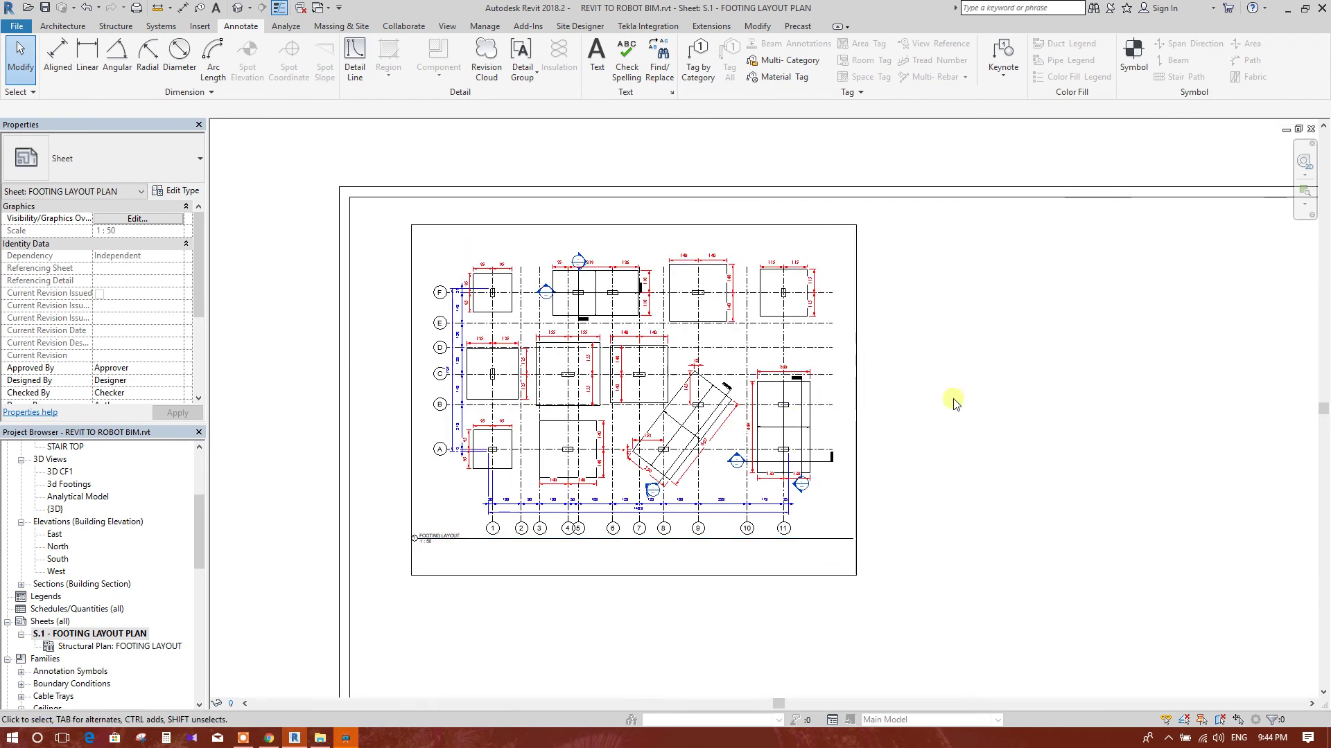
{"action": "middle_click_drag", "start_coordinate": [1050, 454], "coordinate": [965, 402]}
{"action": "scroll", "coordinate": [927, 392], "scroll_direction": "down", "scroll_amount": 1}
{"action": "scroll", "coordinate": [922, 388], "scroll_direction": "up", "scroll_amount": 1}
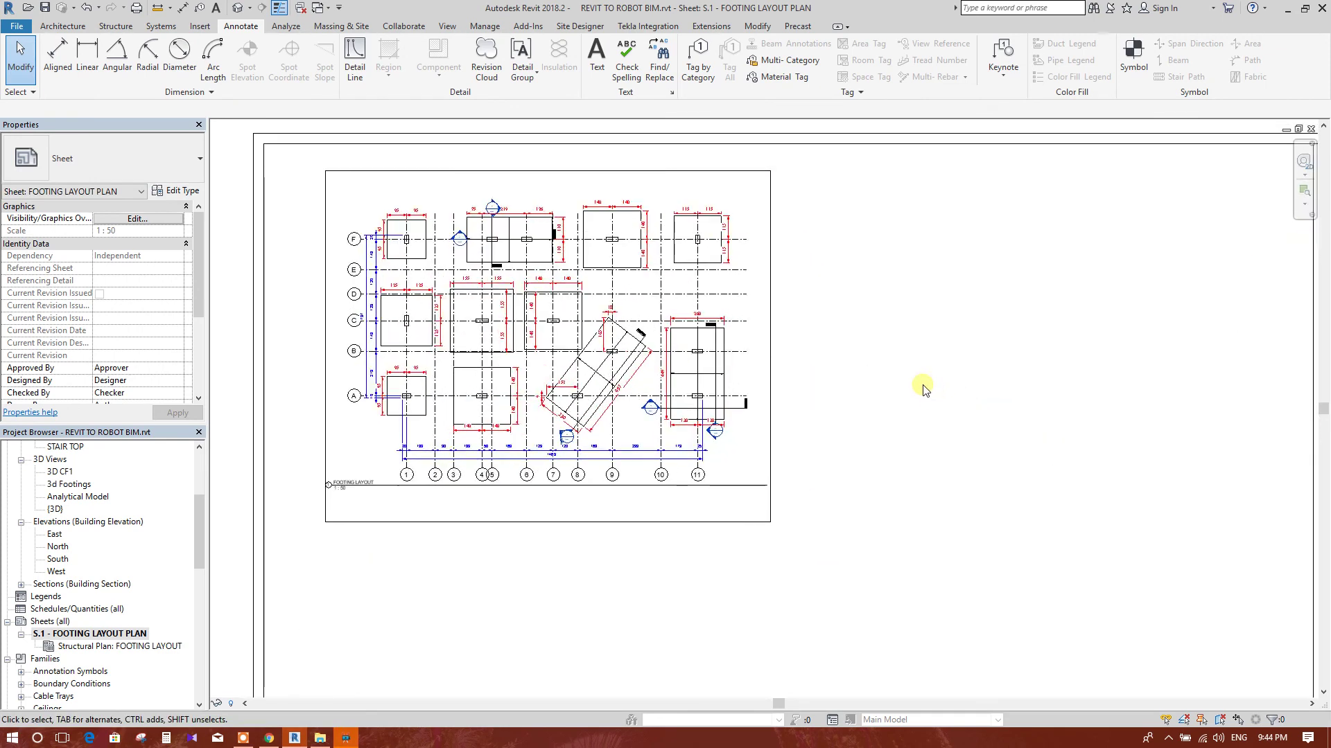
{"action": "left_click", "coordinate": [45, 8]}
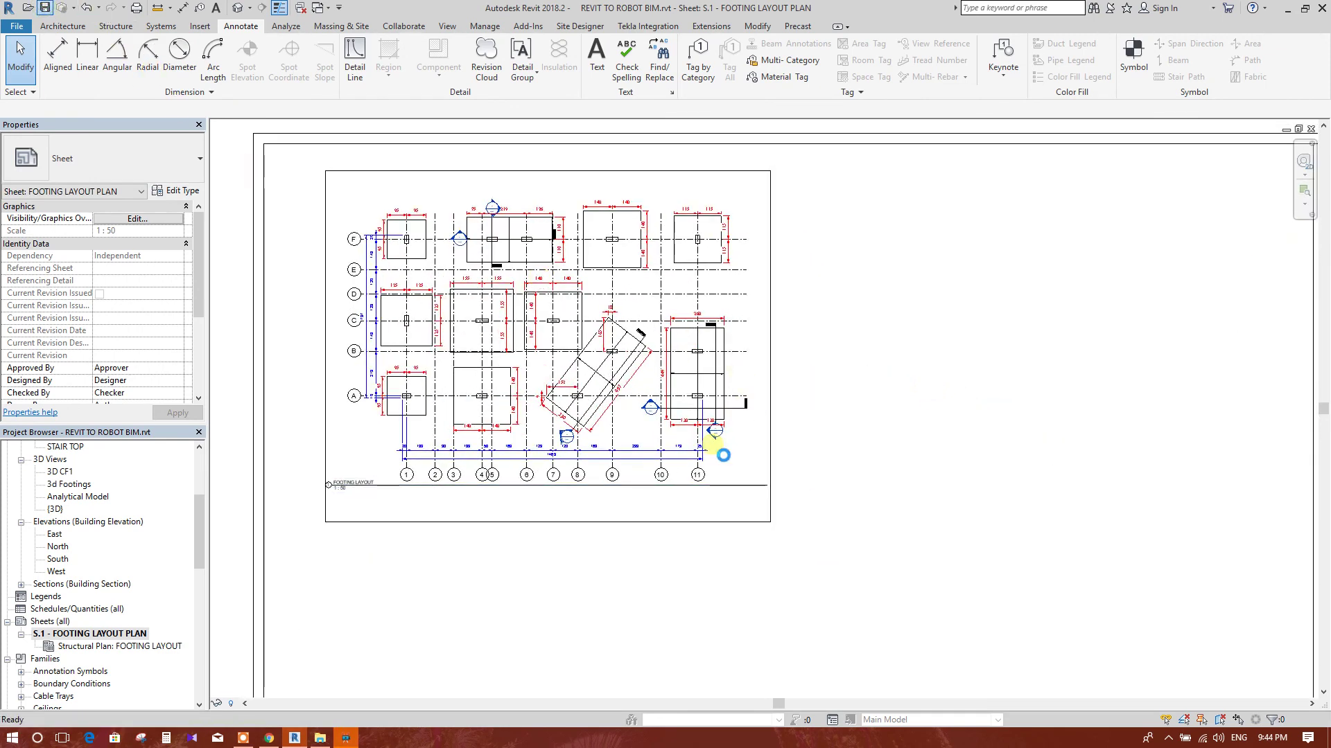